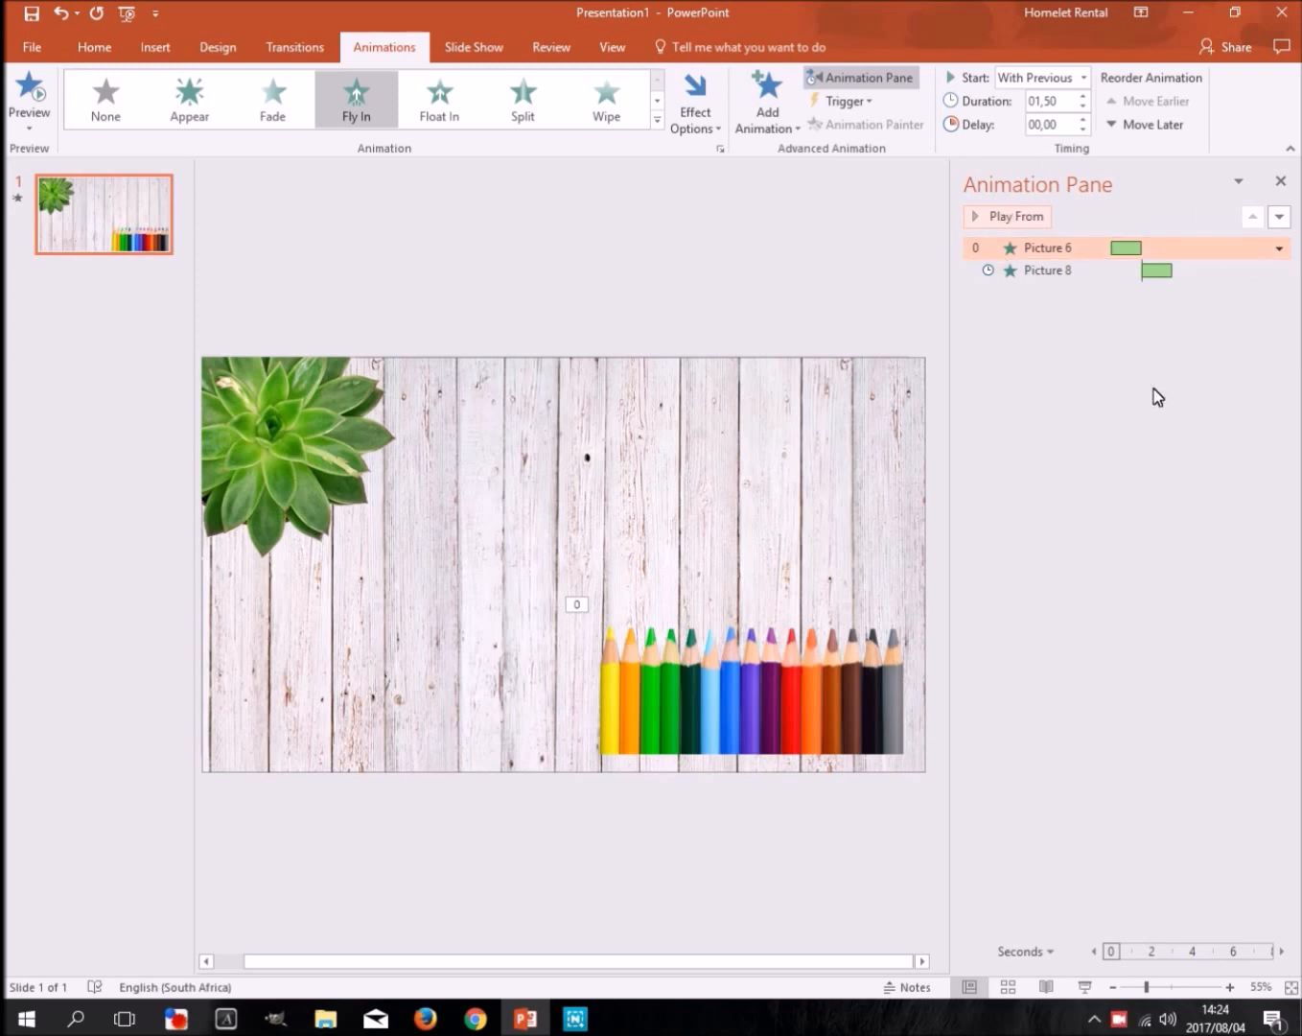
# Insert the Blank Logo picture from the PPP folder, scale it to about 6.81 by 17.25 cm and centre it on the slide
pyautogui.click(154, 46)
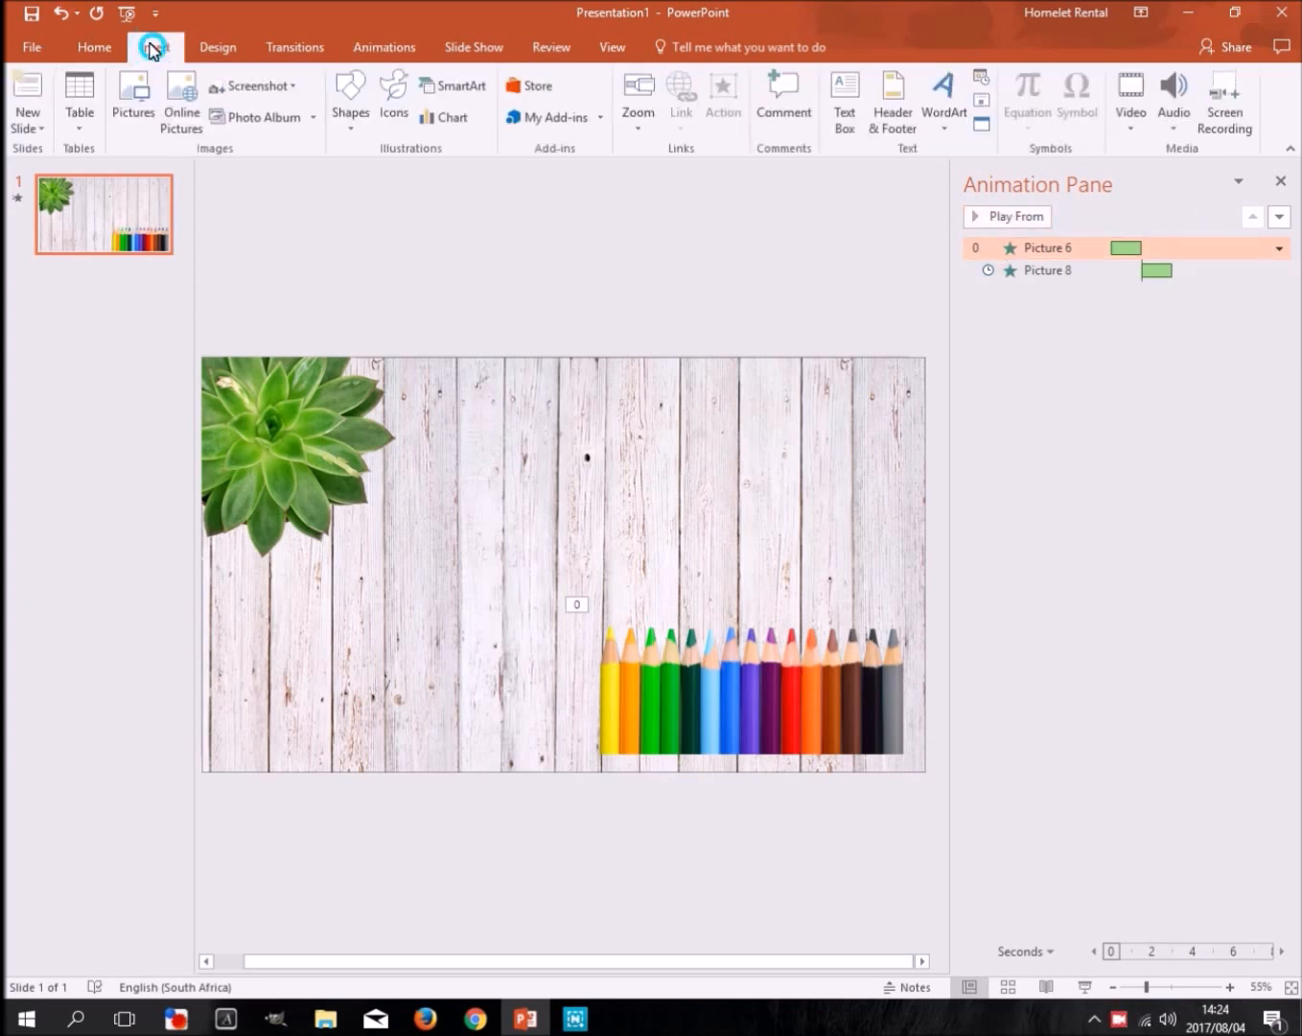
pyautogui.click(135, 108)
pyautogui.click(469, 173)
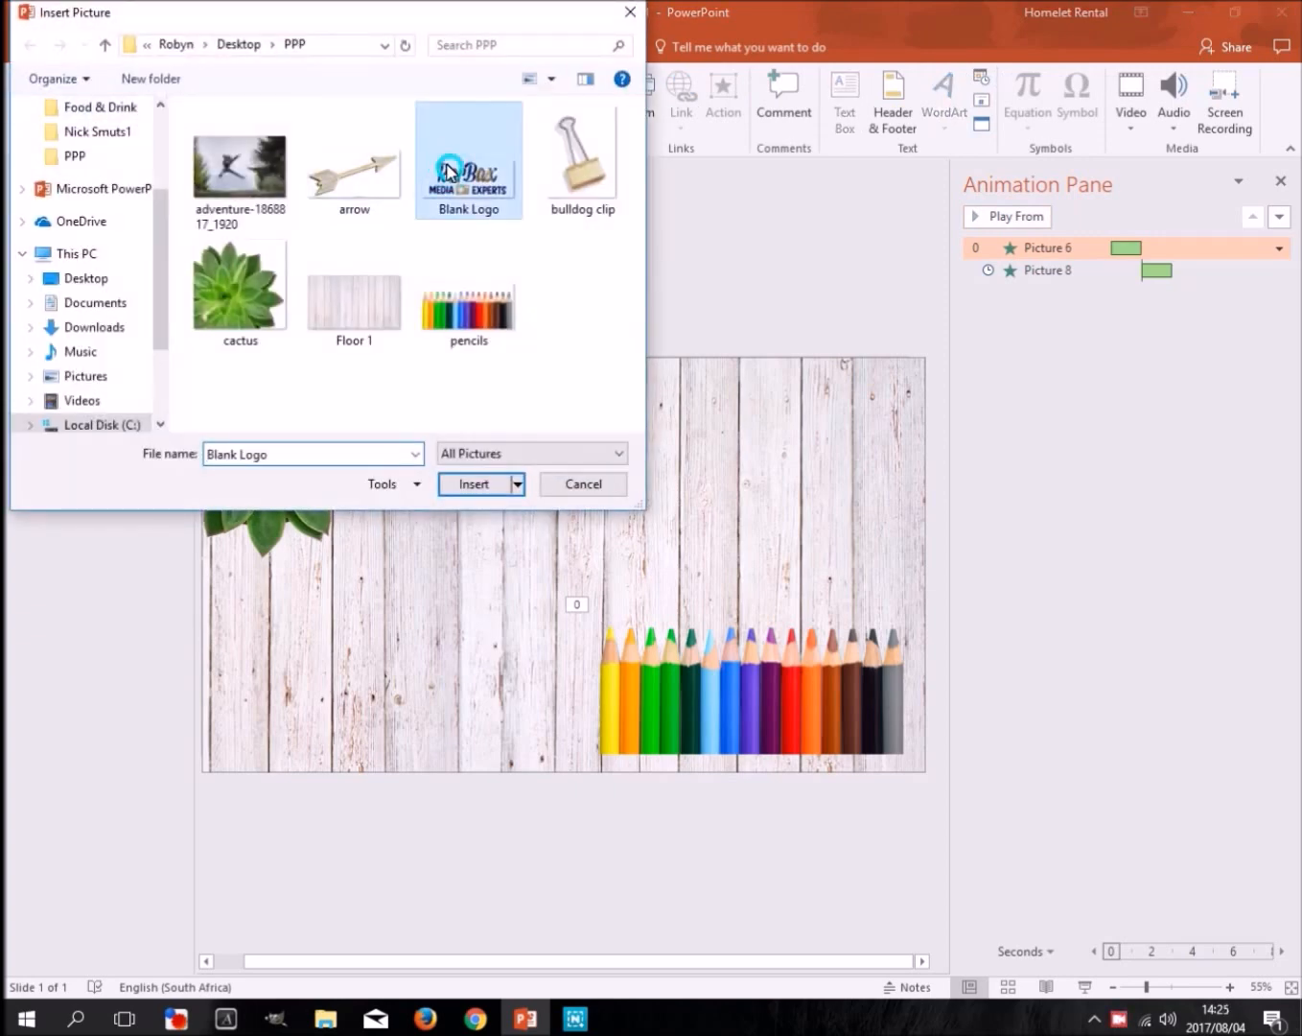
pyautogui.click(474, 483)
pyautogui.moveTo(624, 534); pyautogui.dragTo(860, 436)
pyautogui.moveTo(677, 523); pyautogui.dragTo(580, 543)
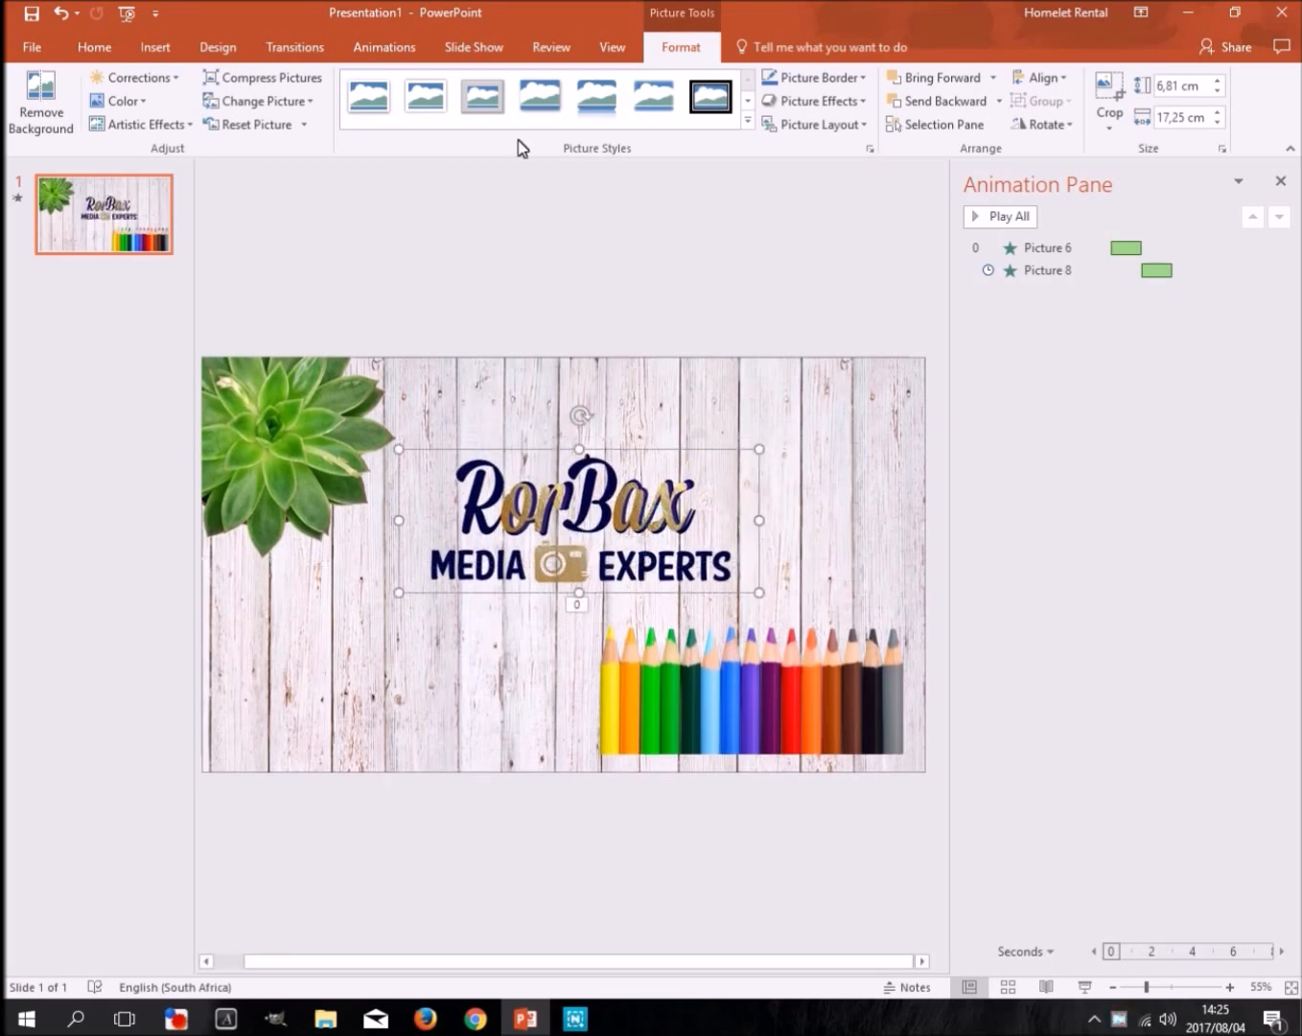
# Preview the Diamond, Checkerboard, Swivel, Compress, Wheel, Fly In and Boomerang entrance effects on the logo without applying any
pyautogui.click(386, 47)
pyautogui.click(659, 123)
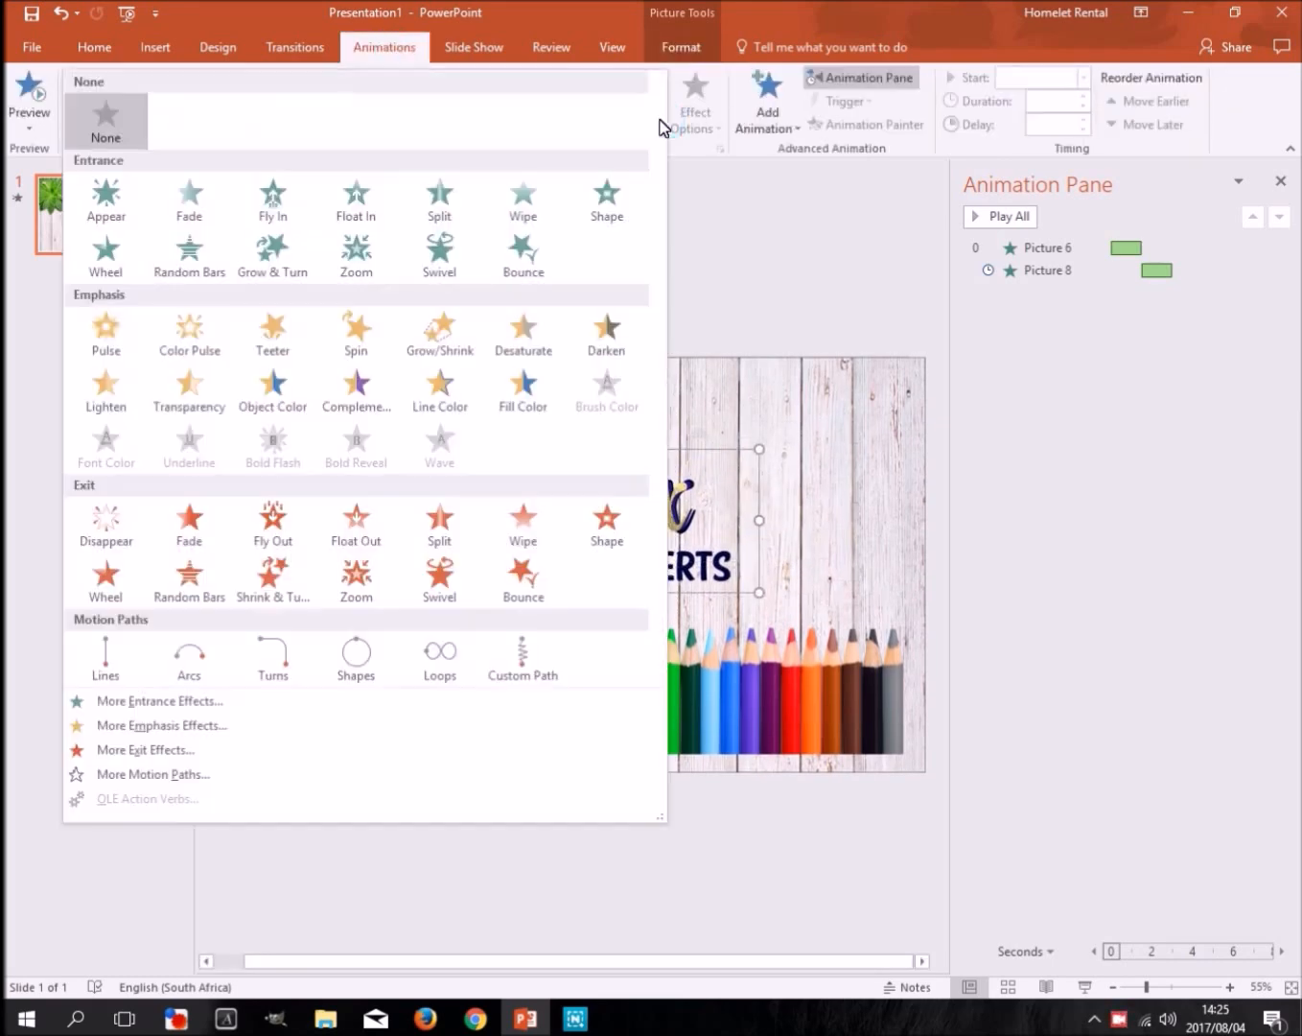
pyautogui.click(192, 701)
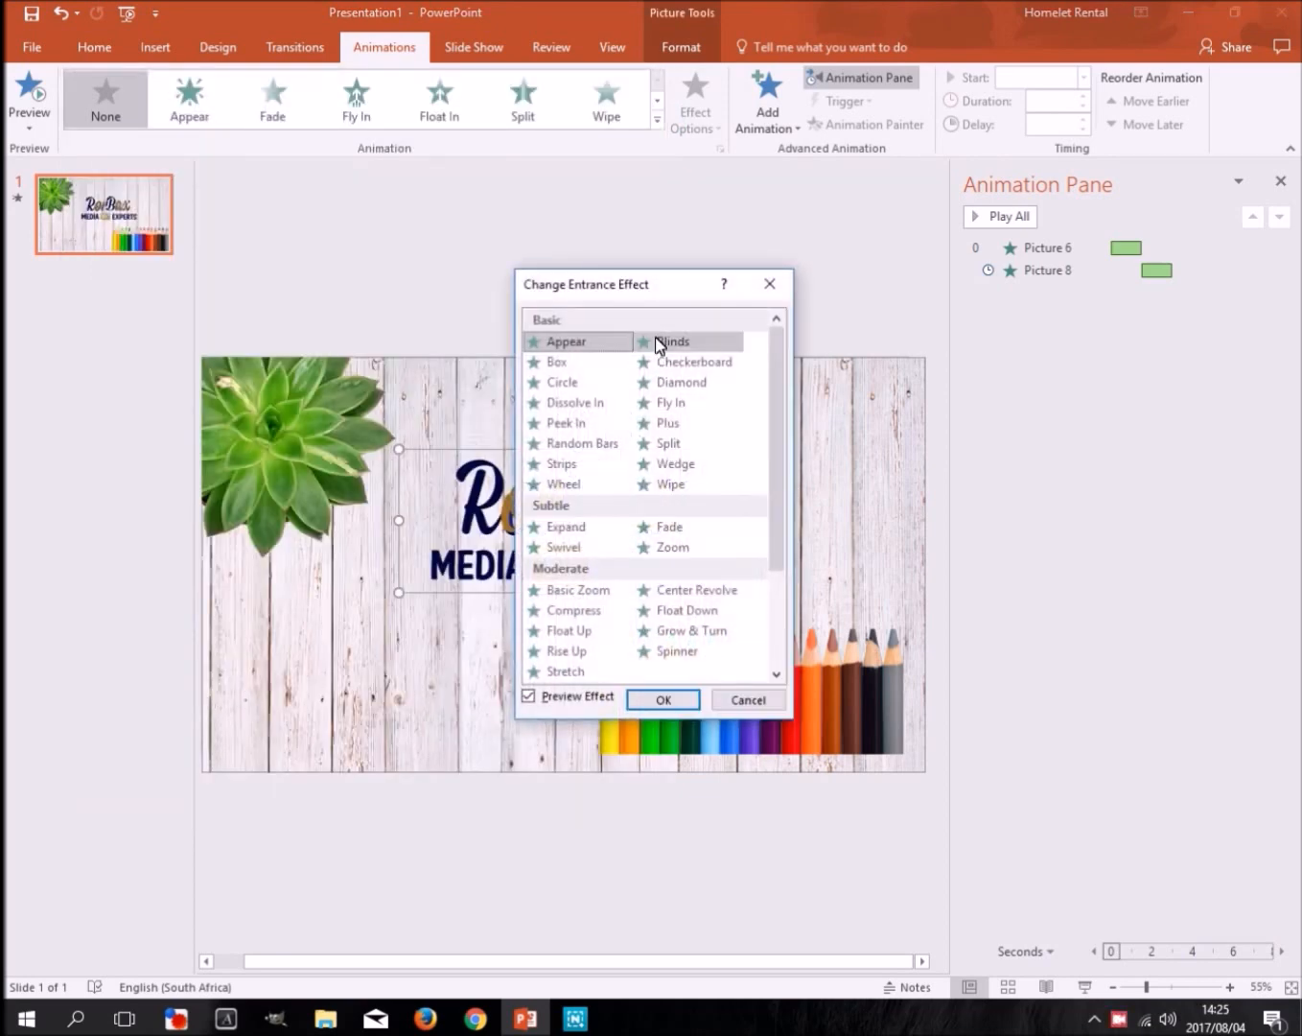
pyautogui.moveTo(640, 292); pyautogui.dragTo(1086, 117)
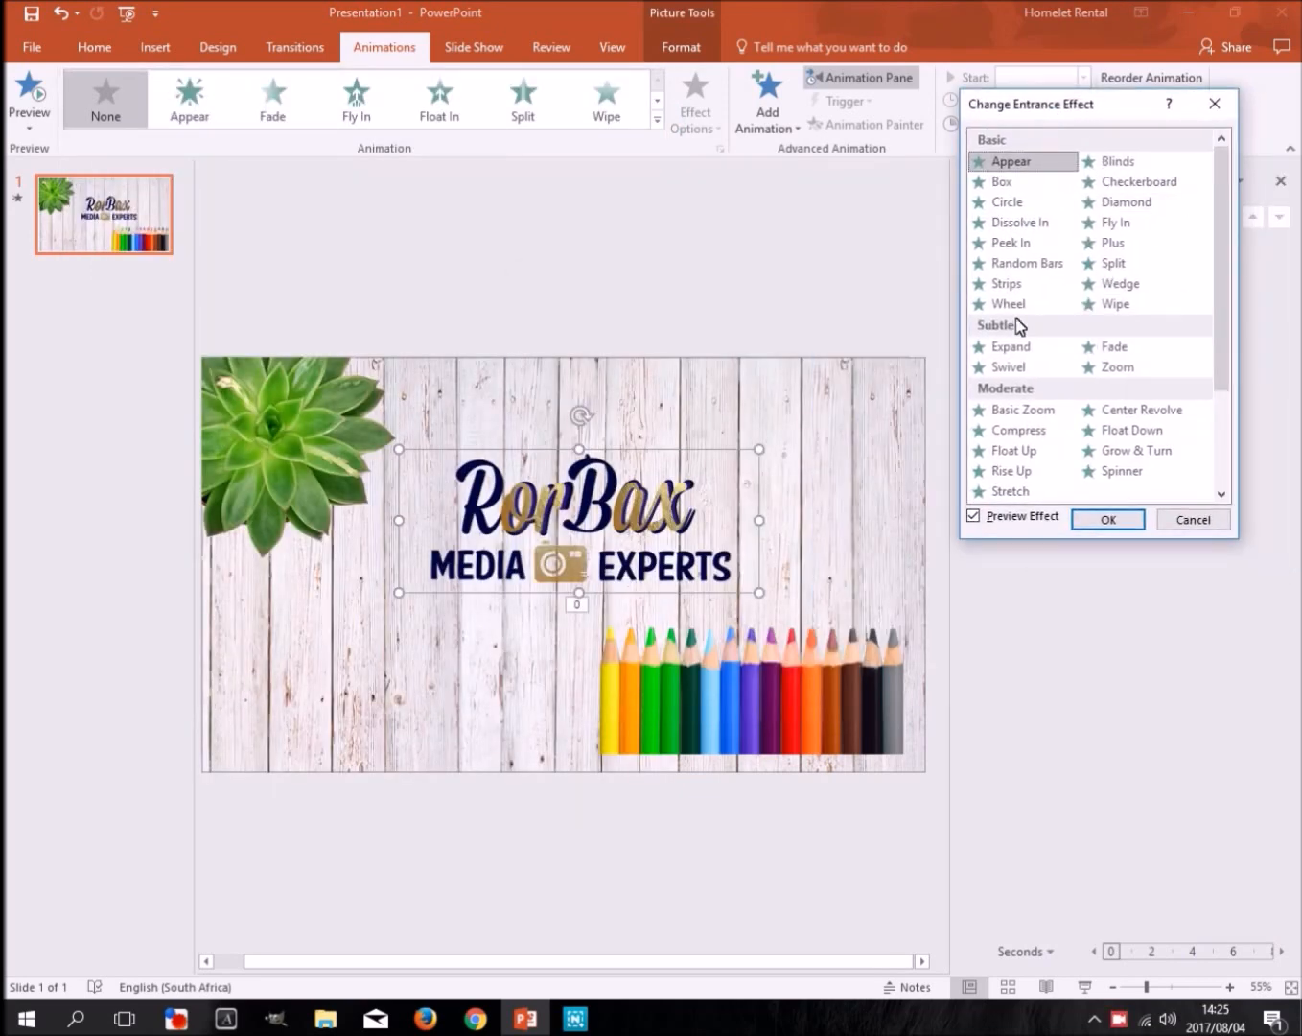
pyautogui.click(1123, 203)
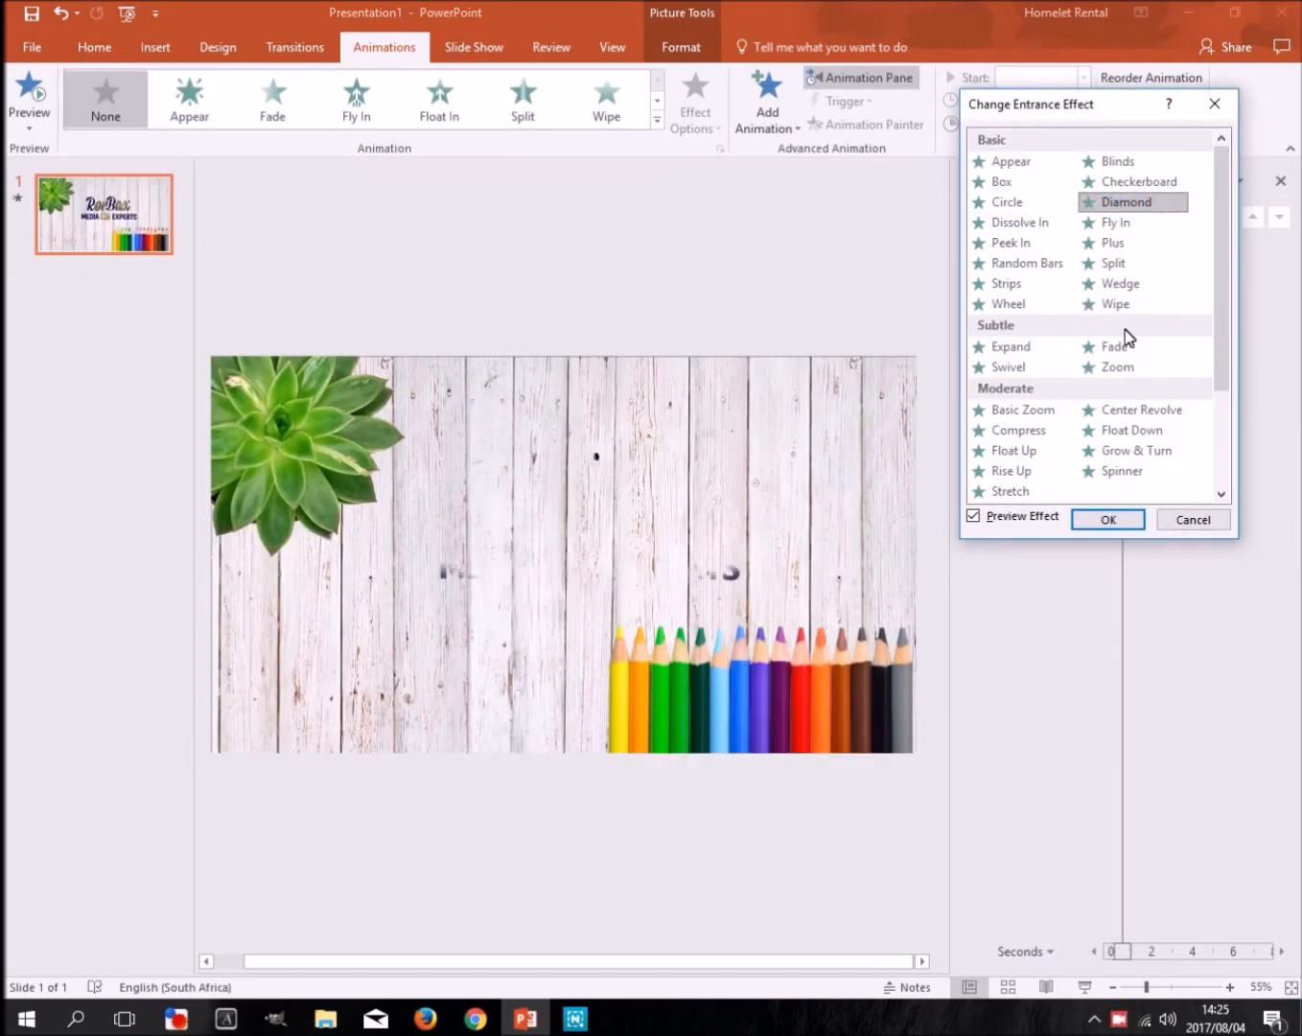
pyautogui.click(1131, 184)
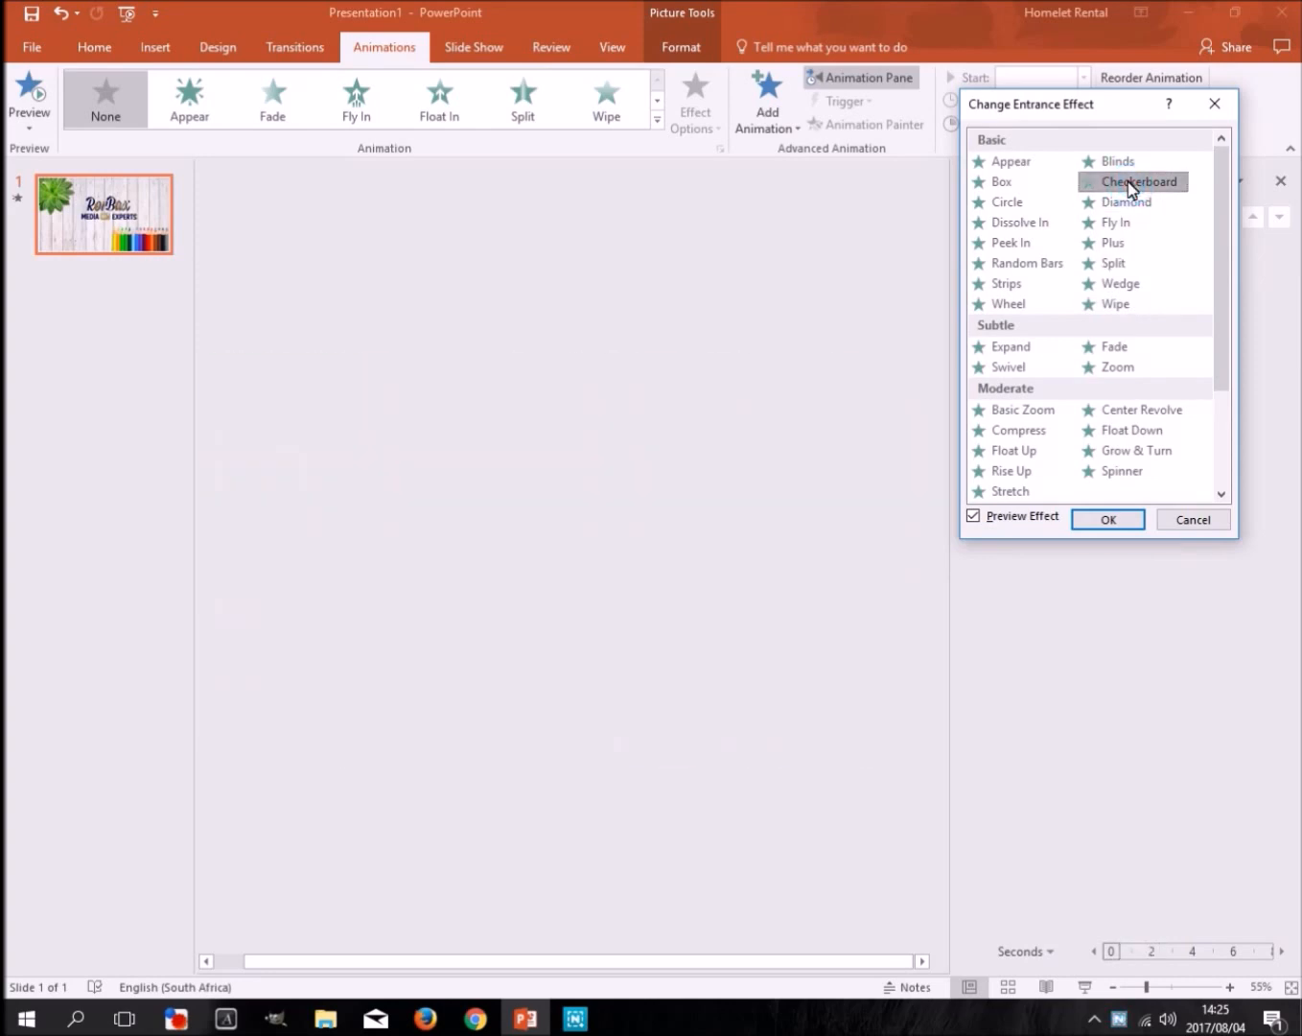
pyautogui.click(1039, 374)
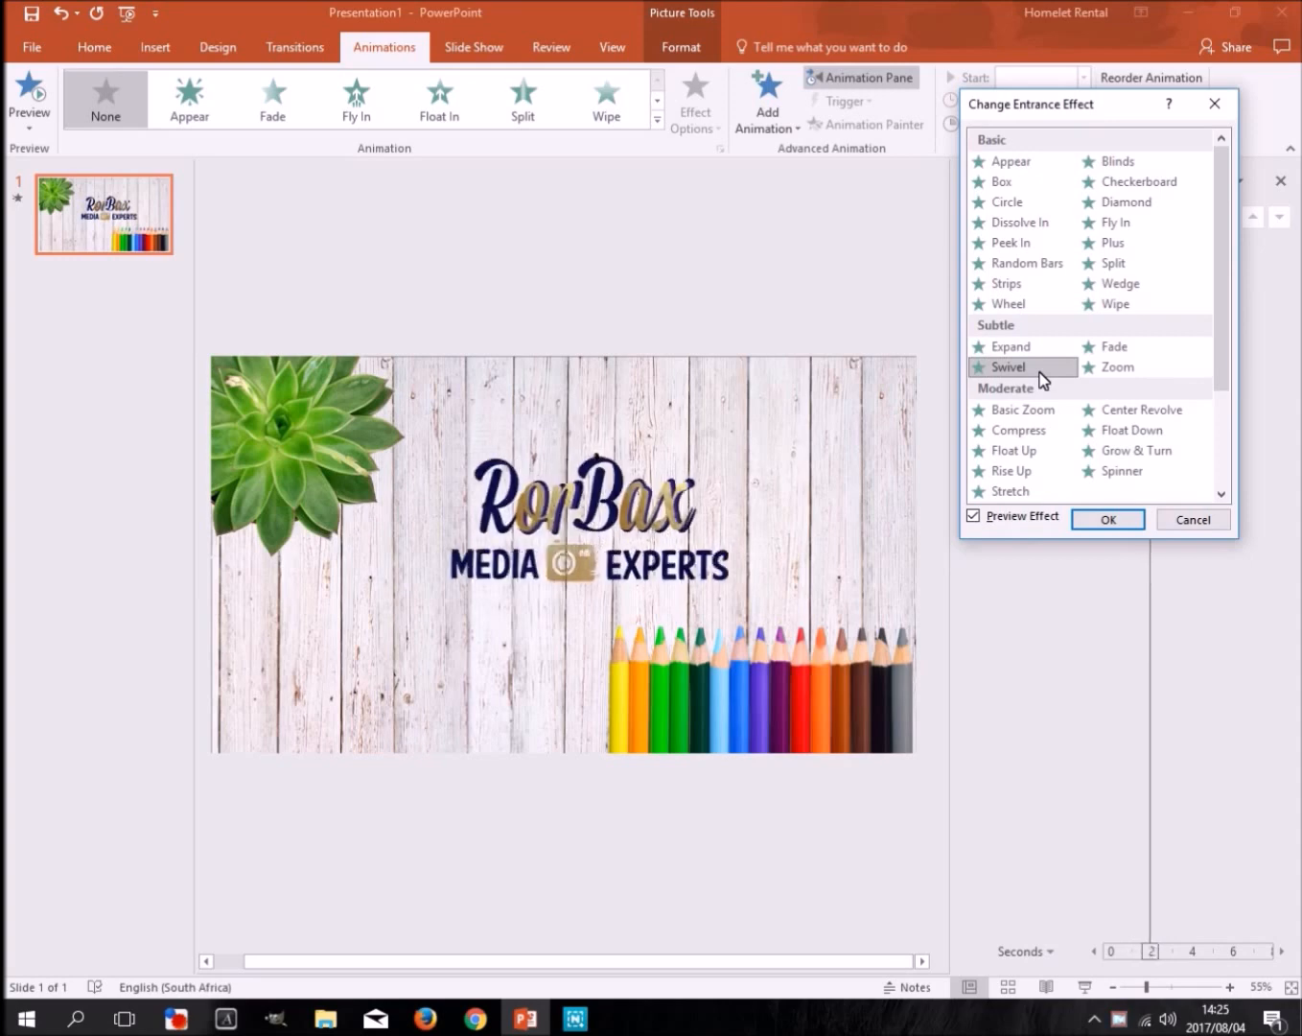
pyautogui.click(1027, 439)
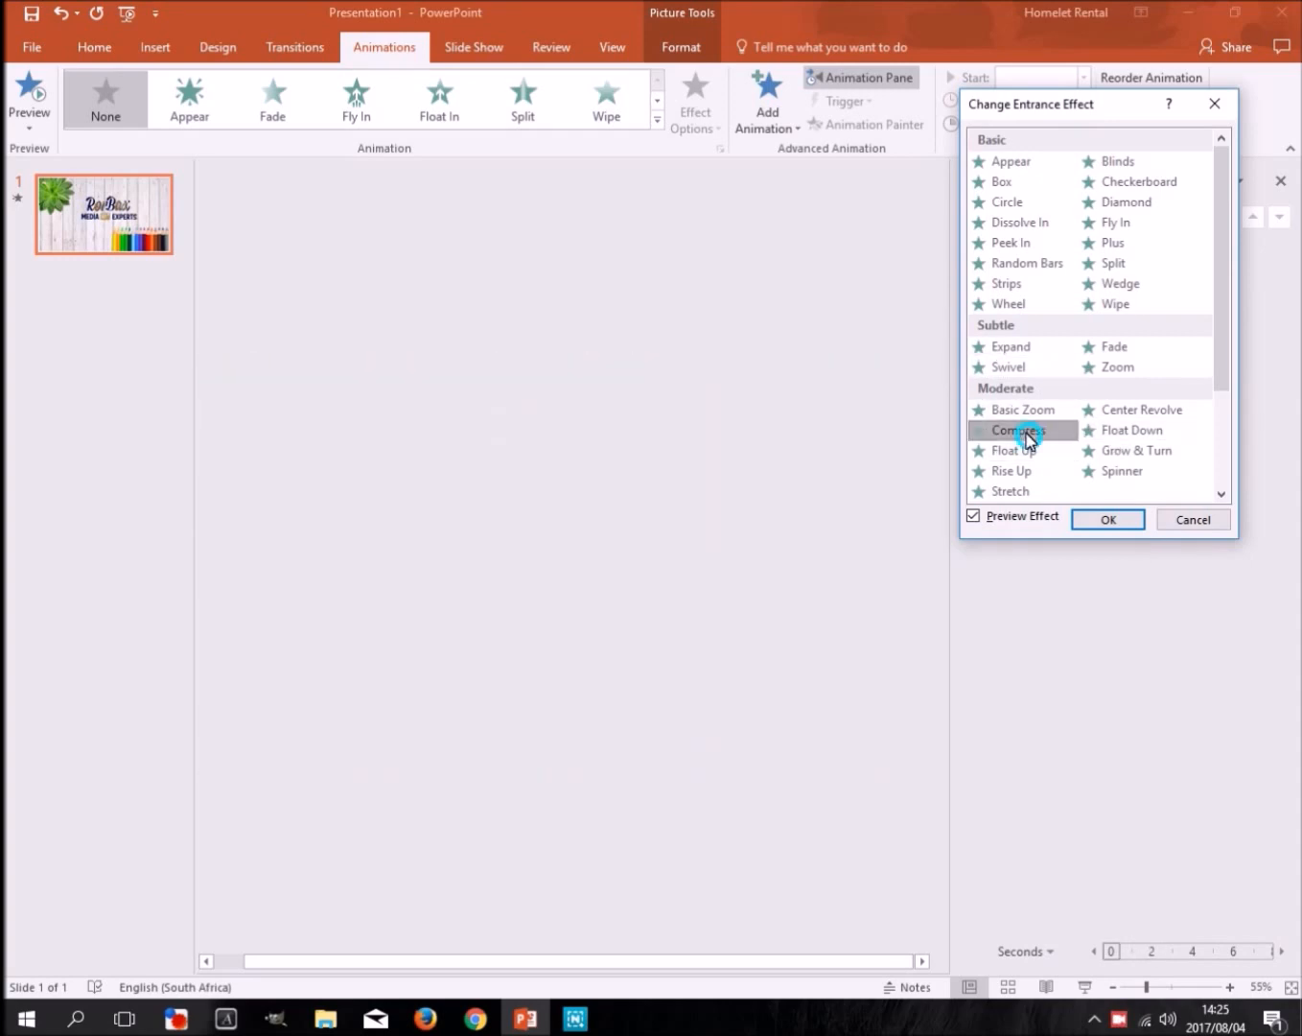
pyautogui.click(1019, 305)
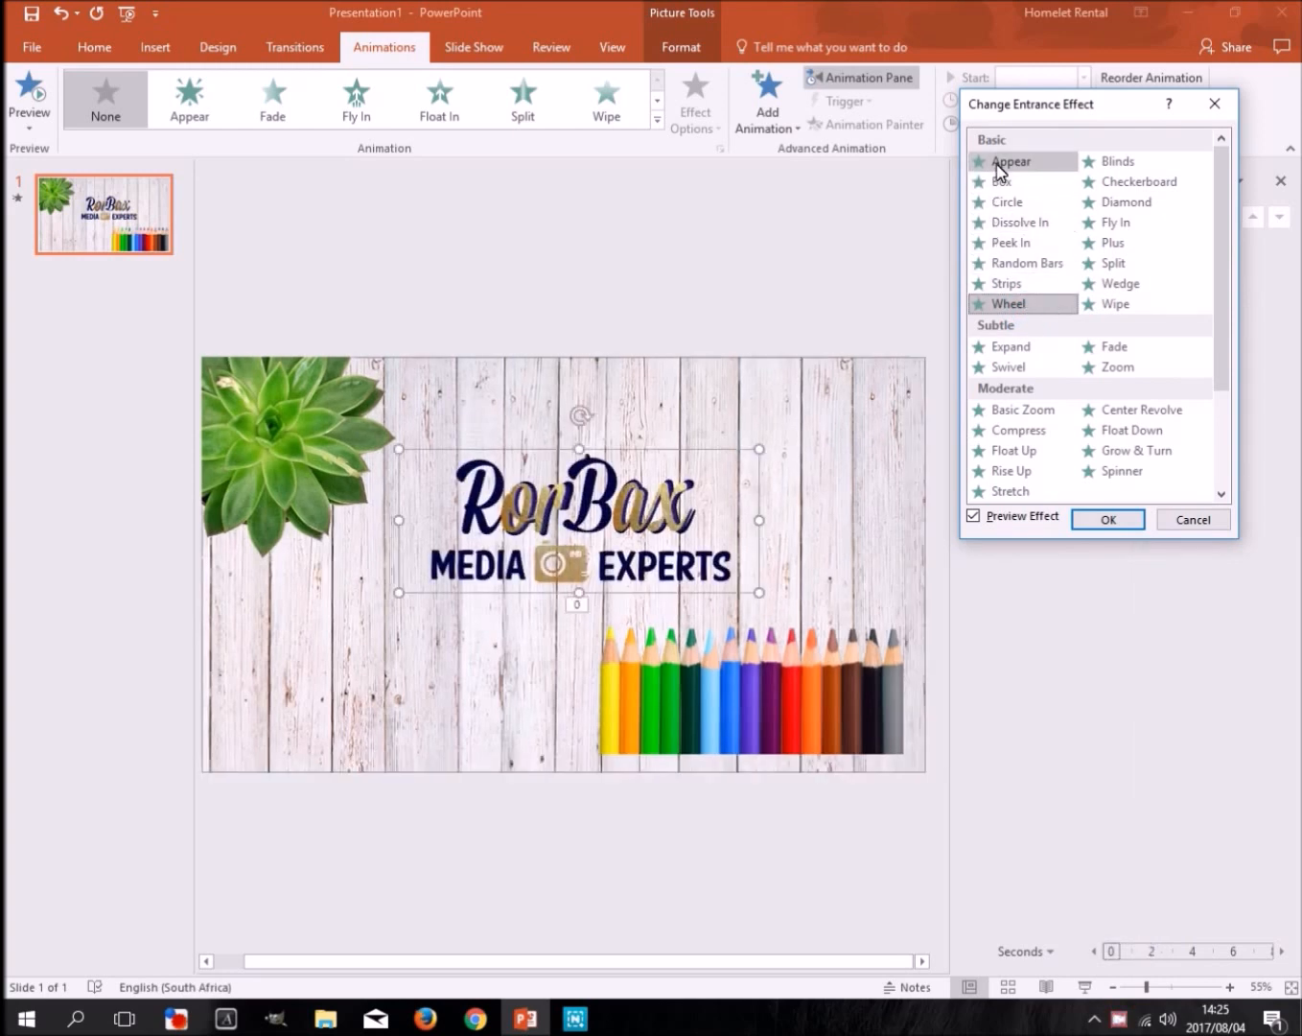
pyautogui.click(1141, 226)
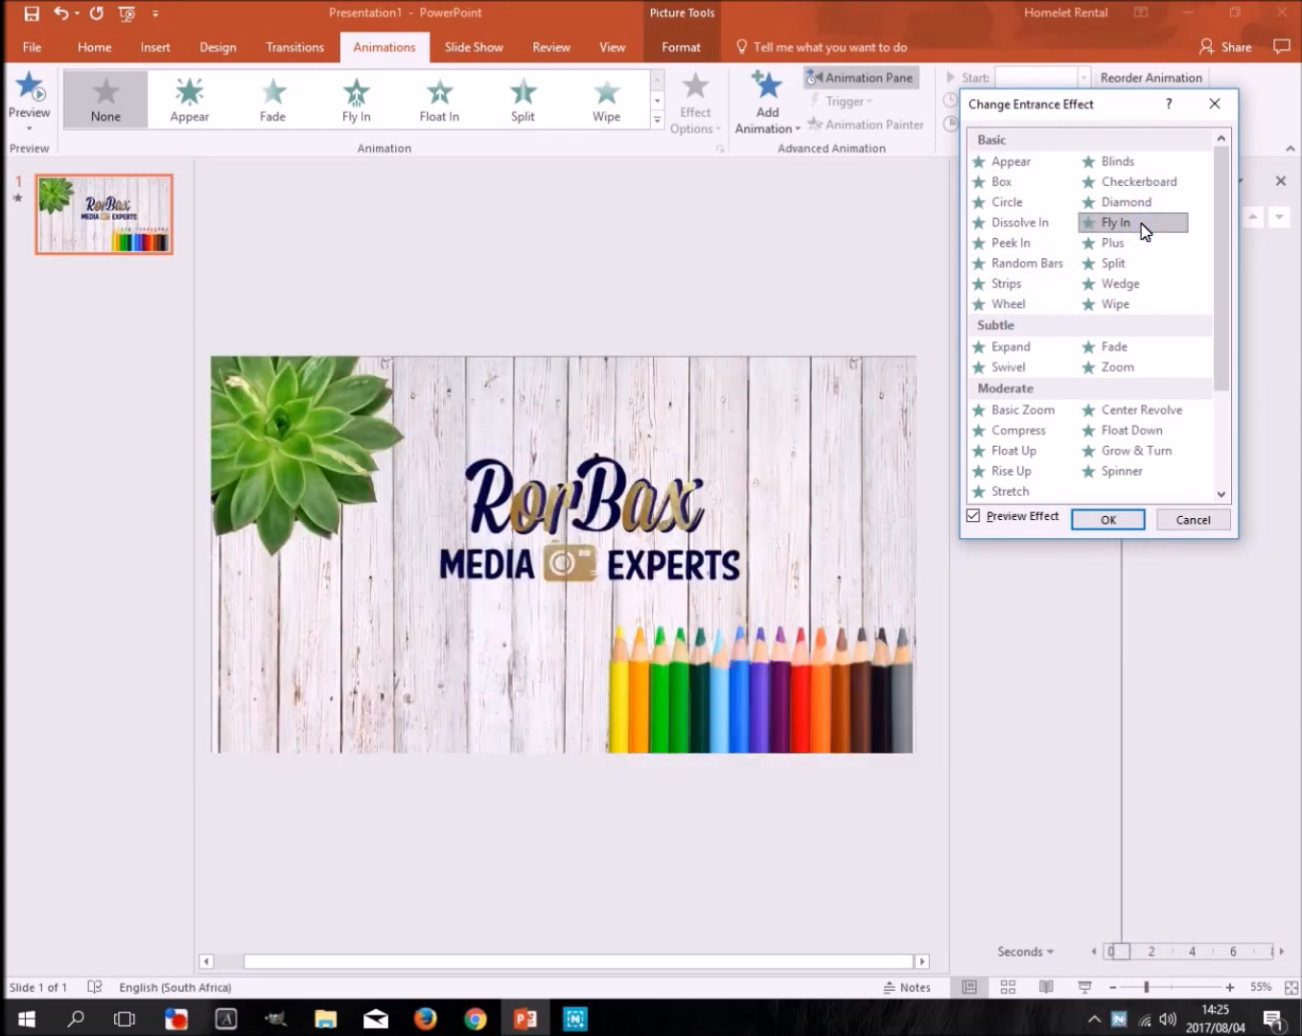
pyautogui.scroll(-3, 1143, 457)
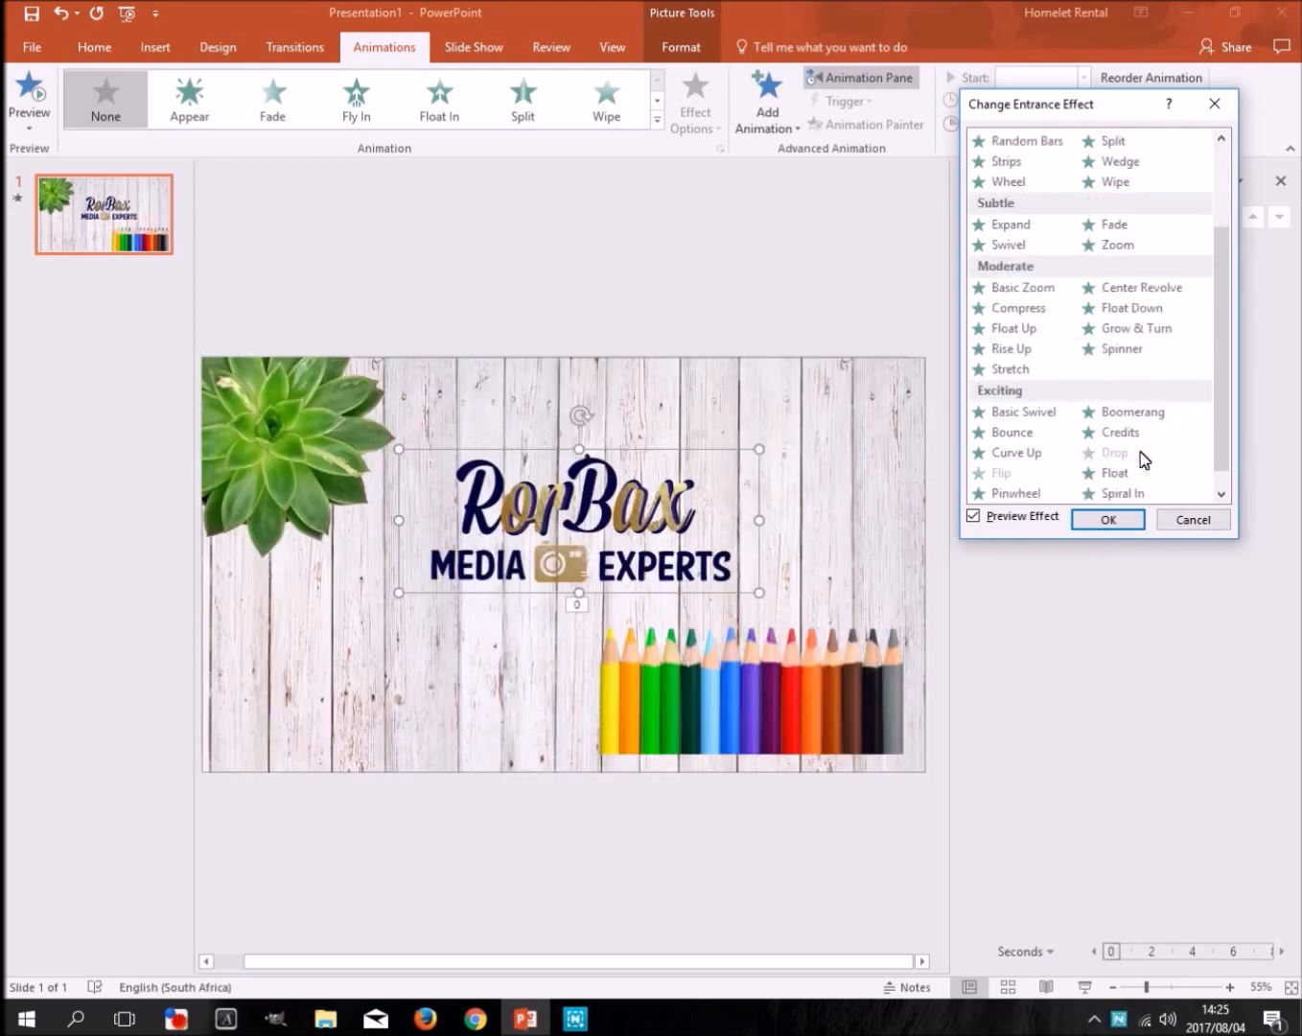
pyautogui.click(1128, 390)
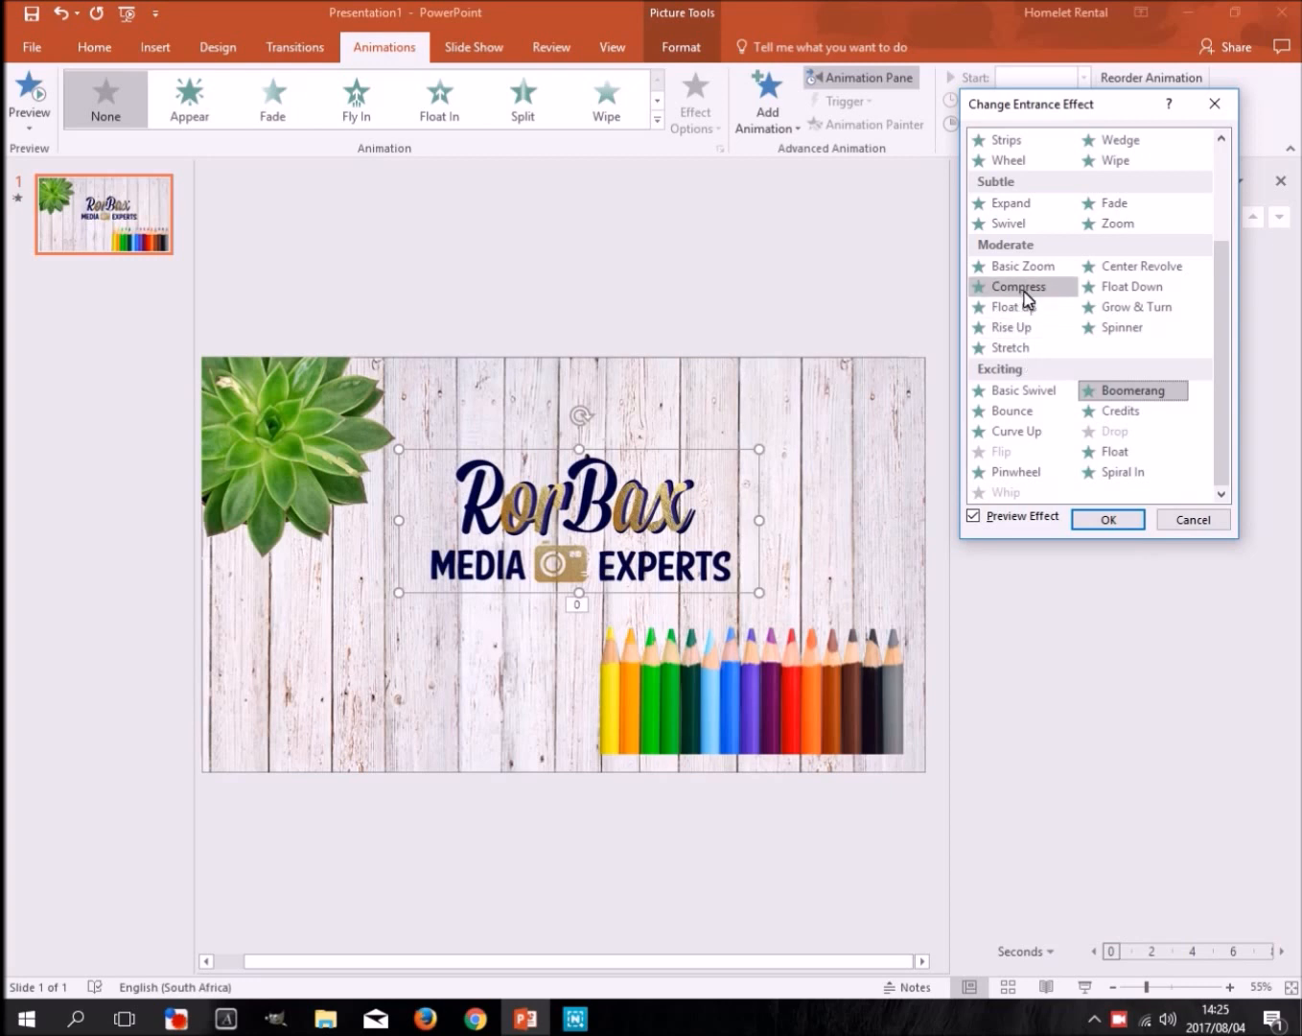
pyautogui.click(1215, 107)
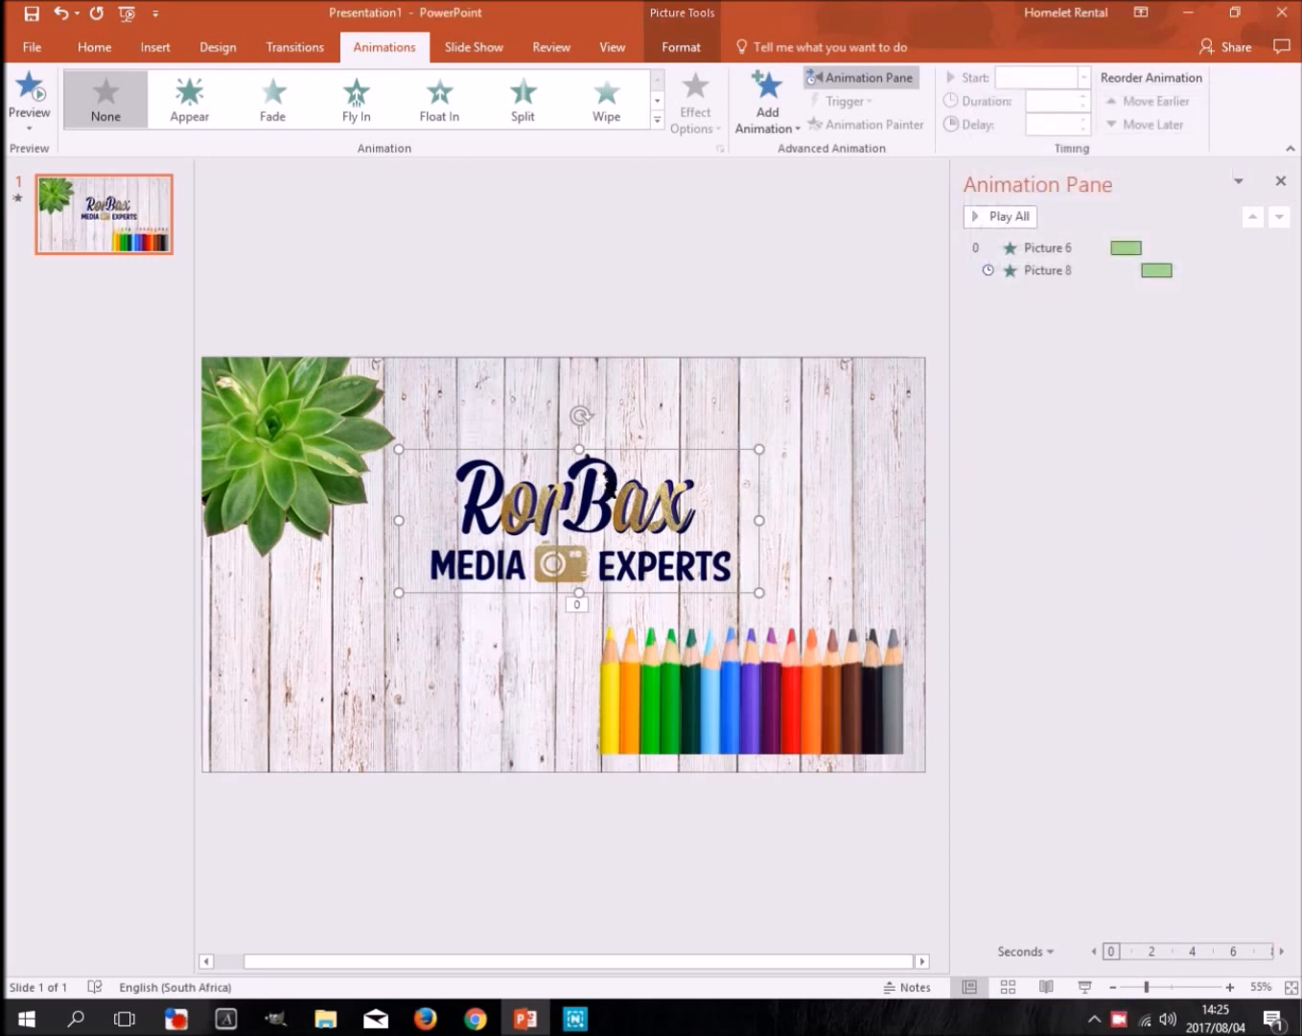
# Move the logo slightly higher and add a text box beneath it reading "WORDPRESS WEB DESIGN"
pyautogui.moveTo(633, 459); pyautogui.dragTo(628, 417)
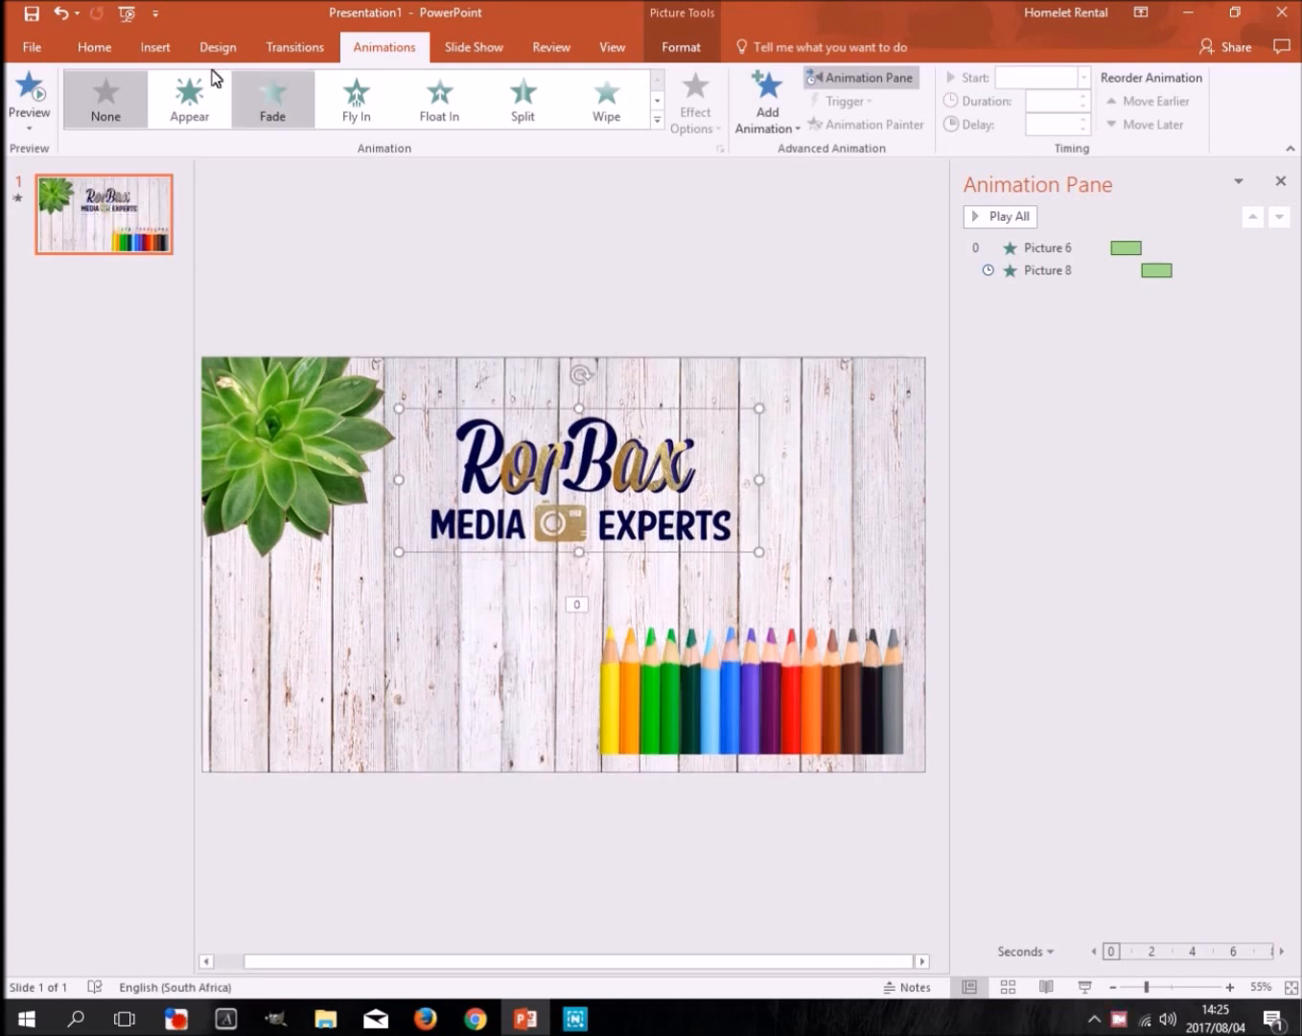
pyautogui.click(150, 53)
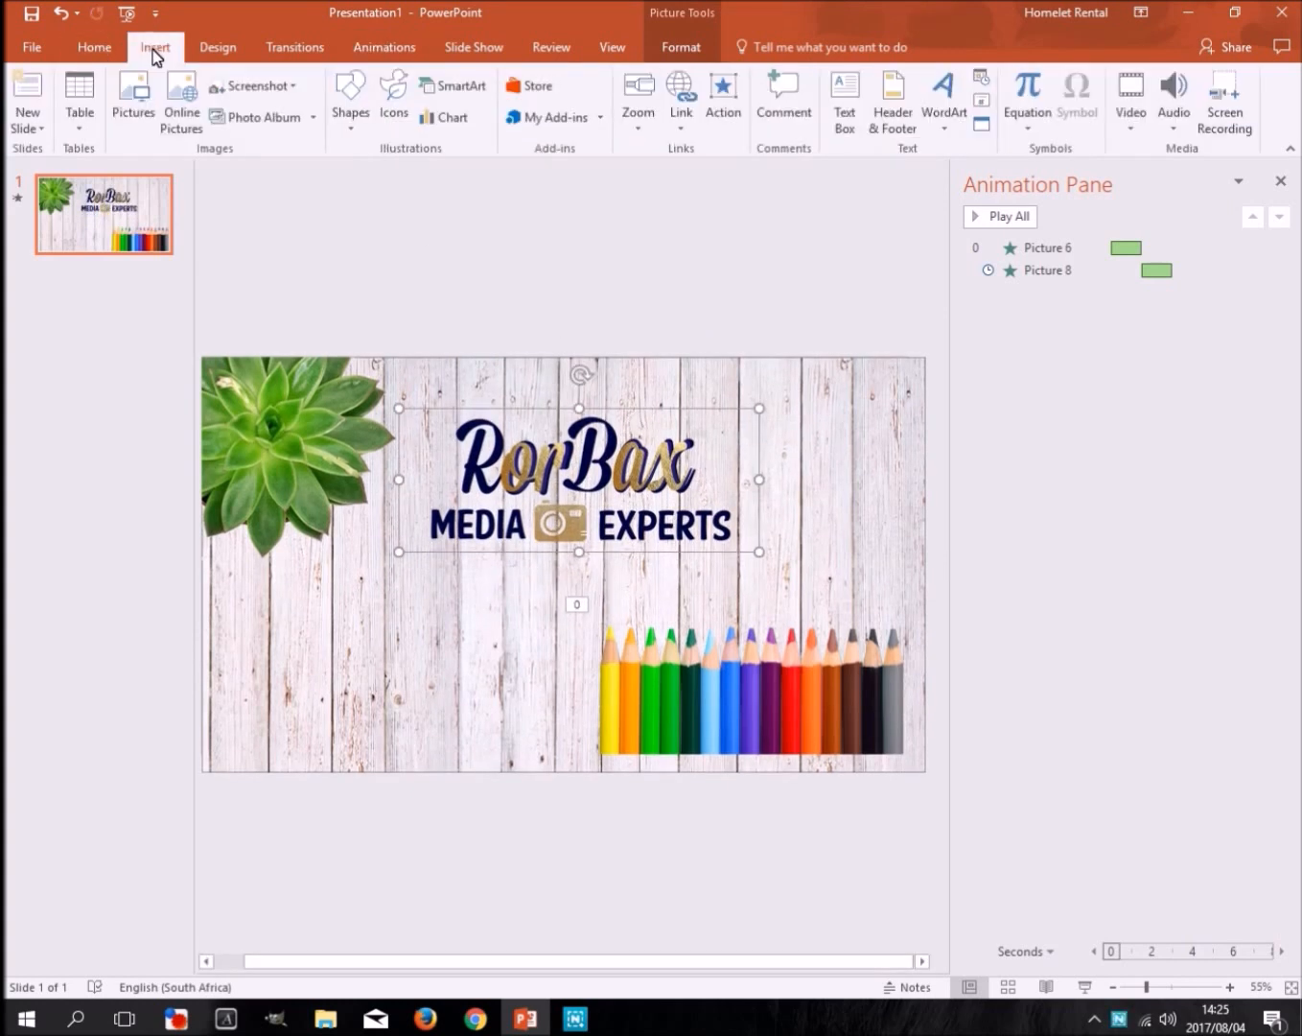
pyautogui.click(830, 131)
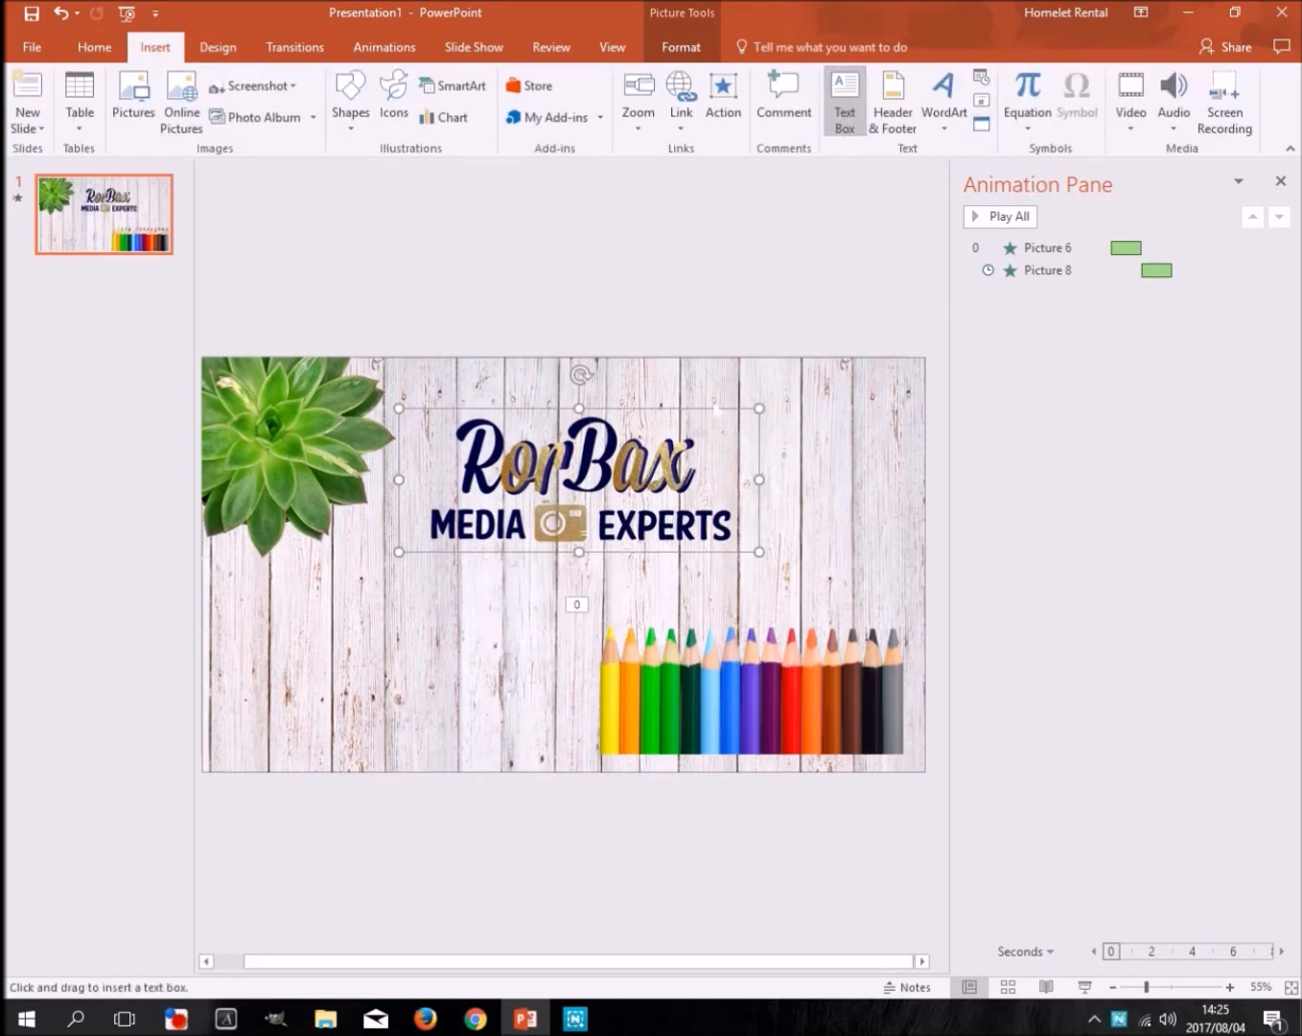
pyautogui.moveTo(372, 582)
pyautogui.mouseDown()
pyautogui.moveTo(507, 634)
pyautogui.moveTo(702, 622)
pyautogui.mouseUp()
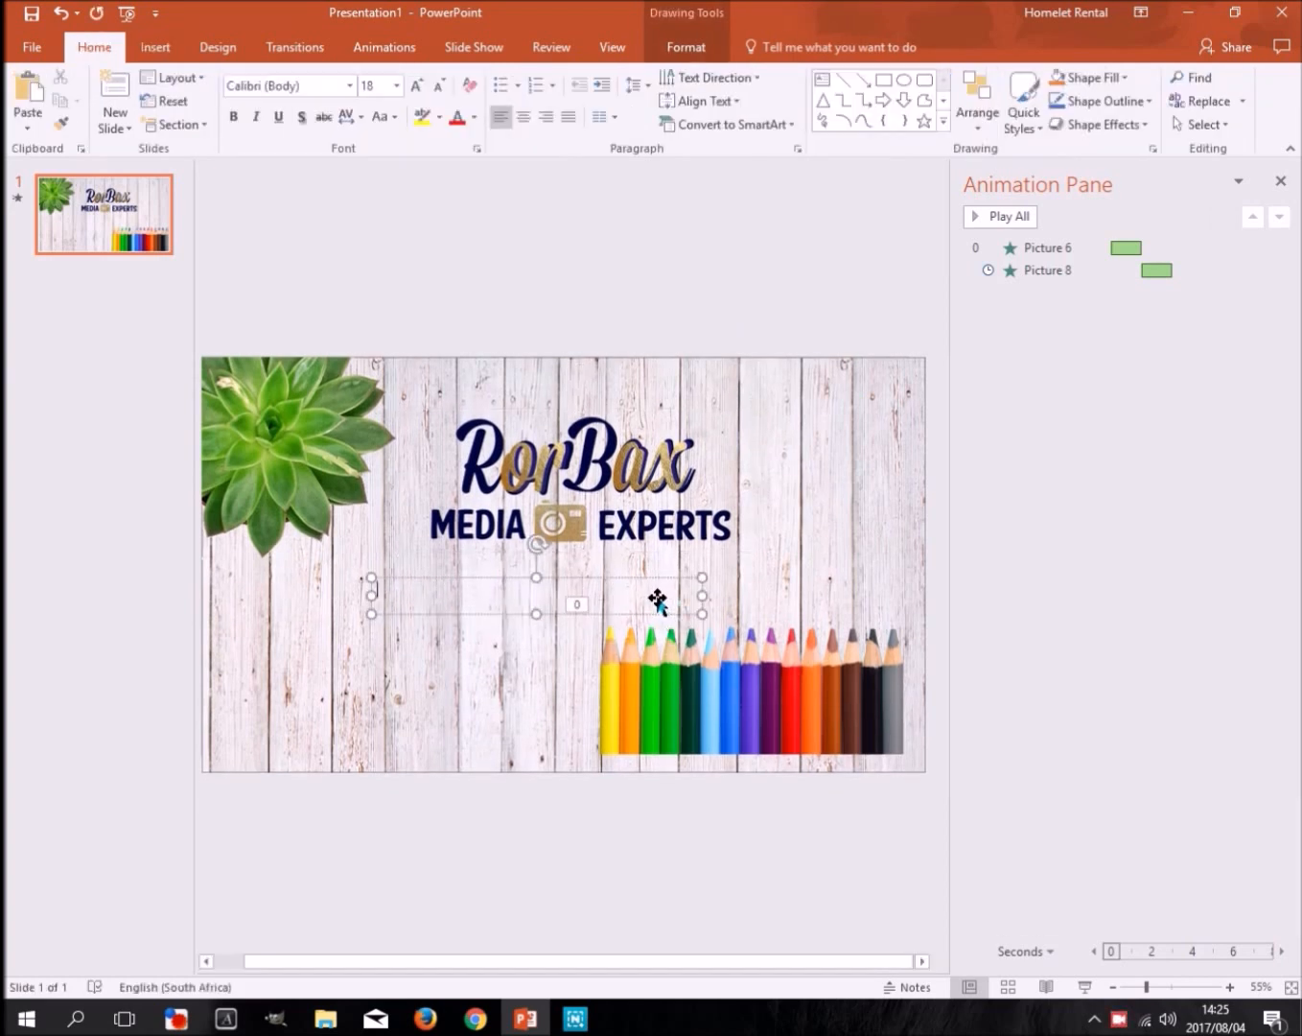
pyautogui.write('WORDPRESS WEB DESIGN')
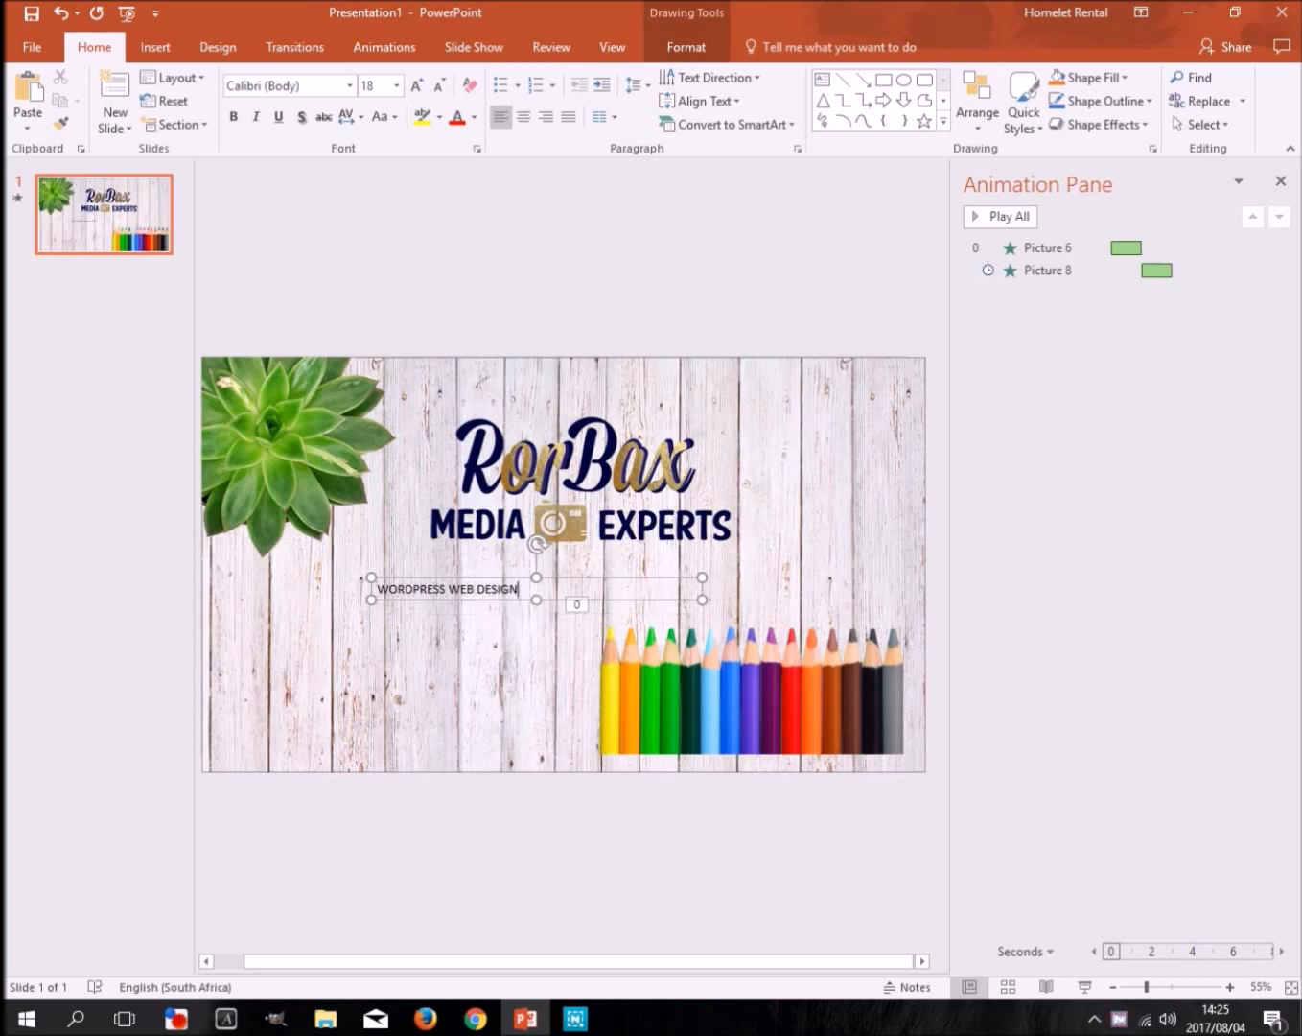
# Format the WORDPRESS WEB DESIGN text in the American Purpose Casual 01 font with a custom dark navy colour
pyautogui.hotkey('ctrl', 'a')
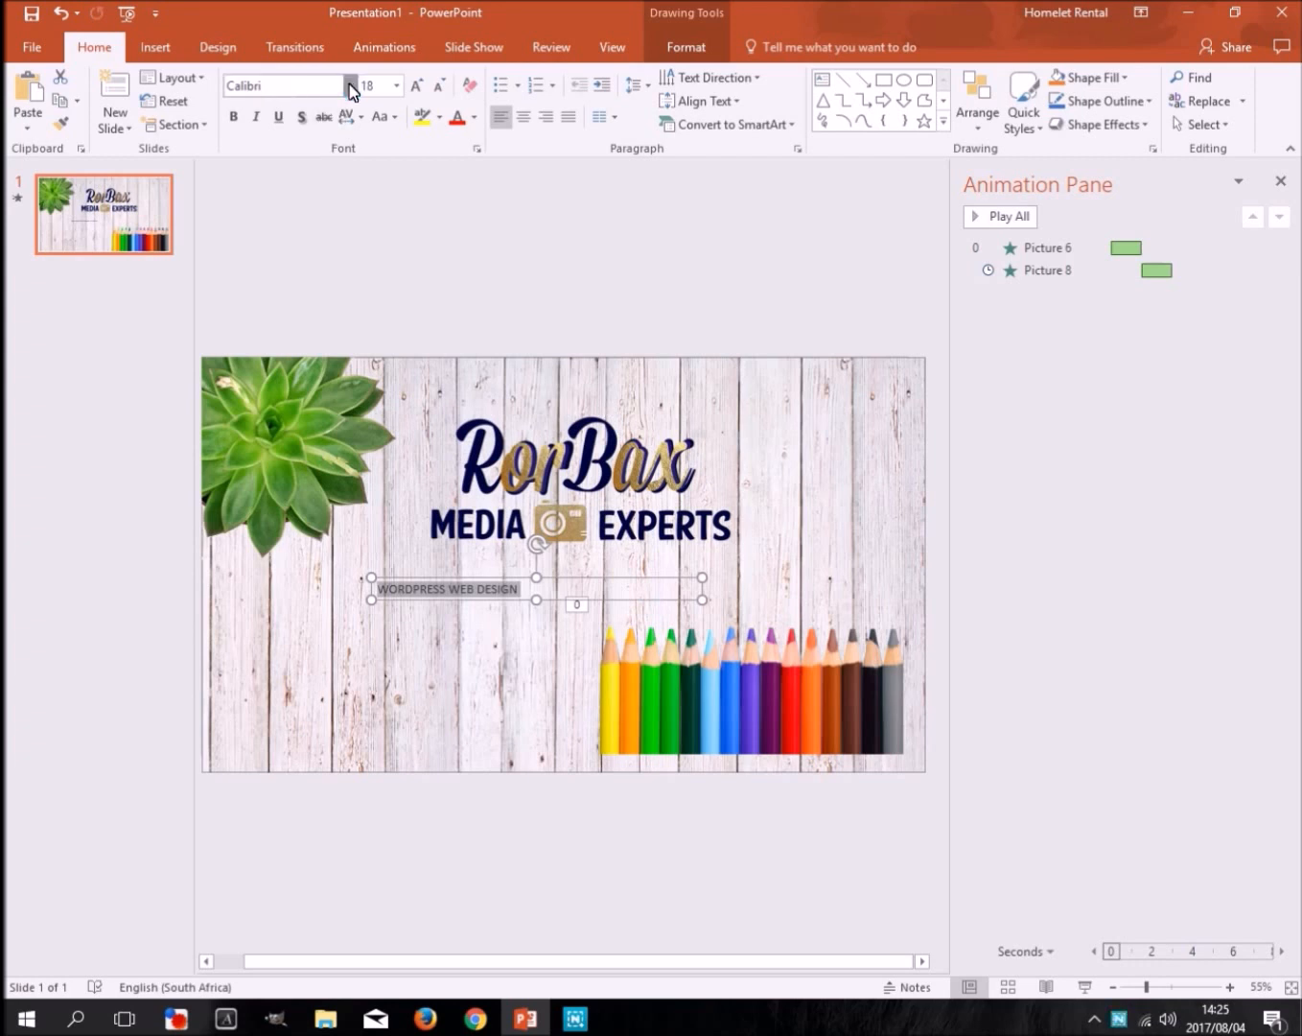
pyautogui.click(351, 85)
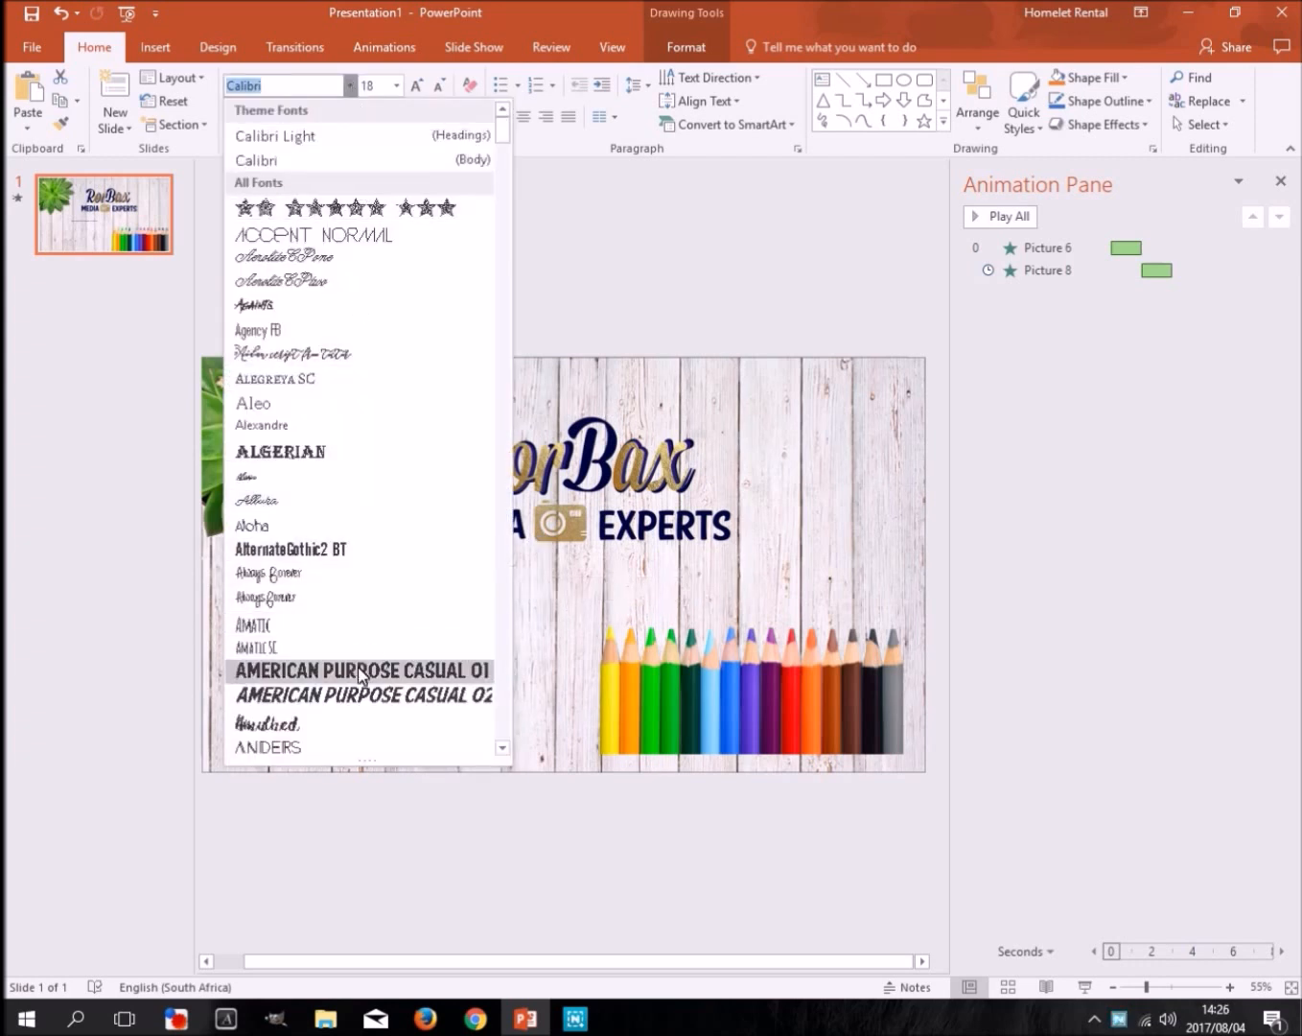
pyautogui.click(362, 672)
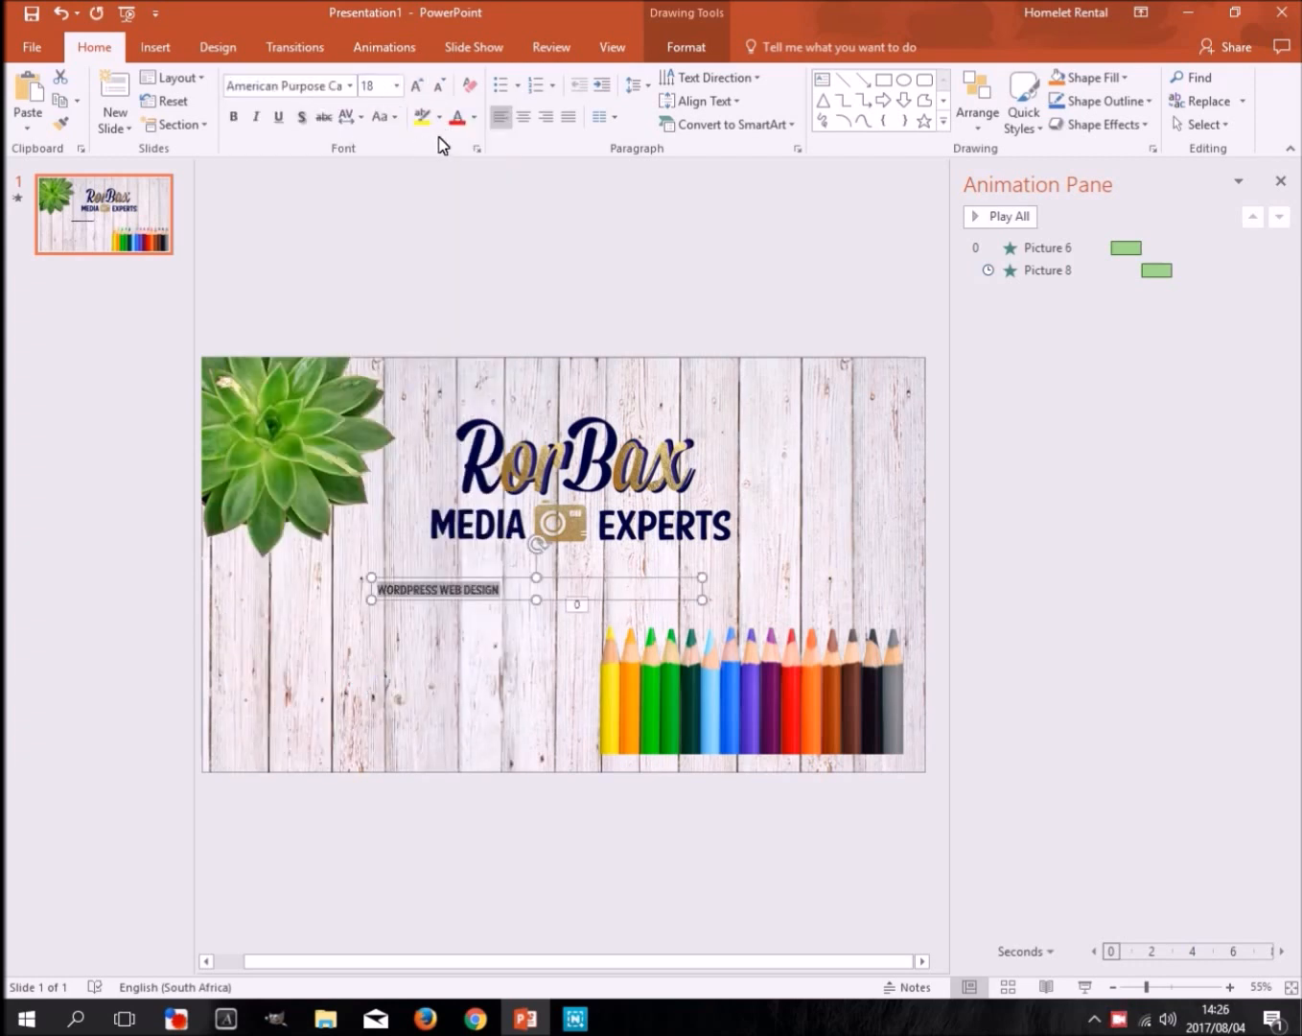
pyautogui.click(475, 119)
pyautogui.click(509, 299)
pyautogui.click(591, 352)
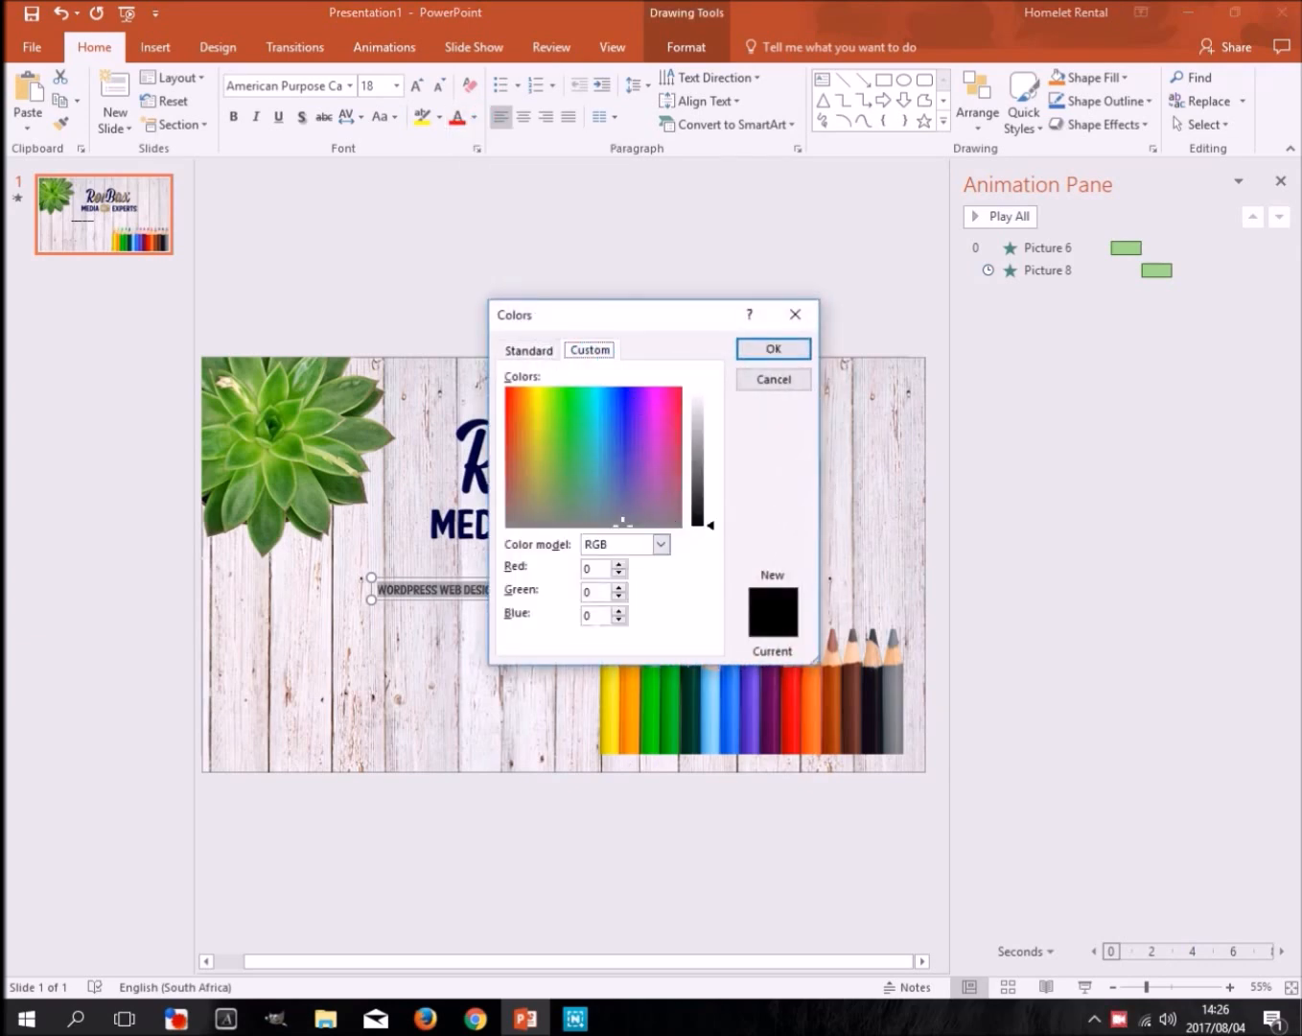
pyautogui.press('Return')
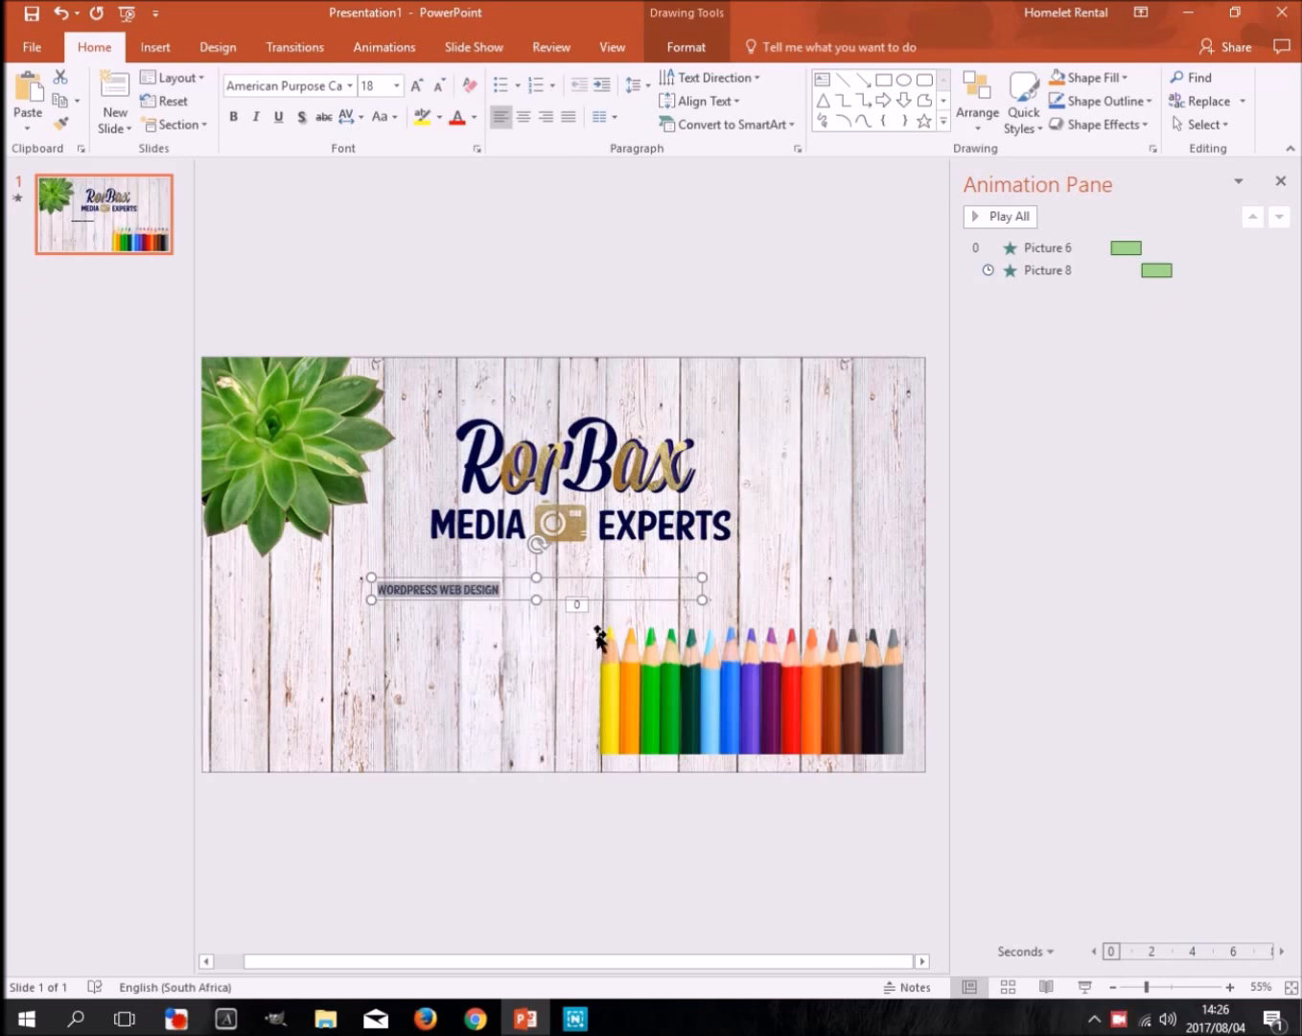
# Nudge the text box slightly to the right under the logo and set its text size to 36
pyautogui.click(538, 605)
pyautogui.moveTo(539, 601)
pyautogui.mouseDown()
pyautogui.moveTo(467, 601)
pyautogui.moveTo(553, 604)
pyautogui.mouseUp()
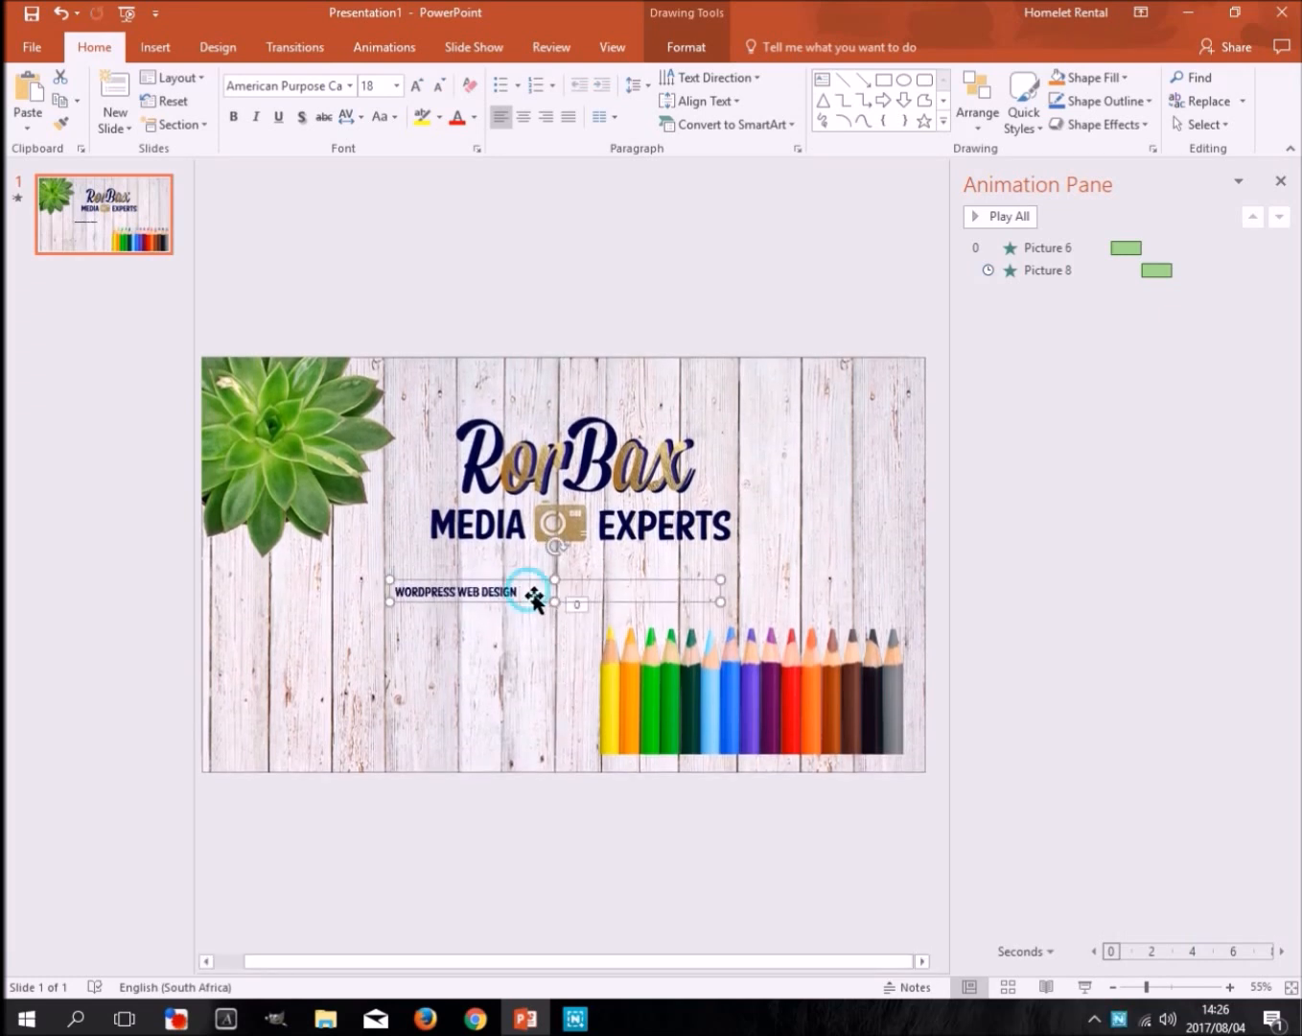
pyautogui.tripleClick(488, 596)
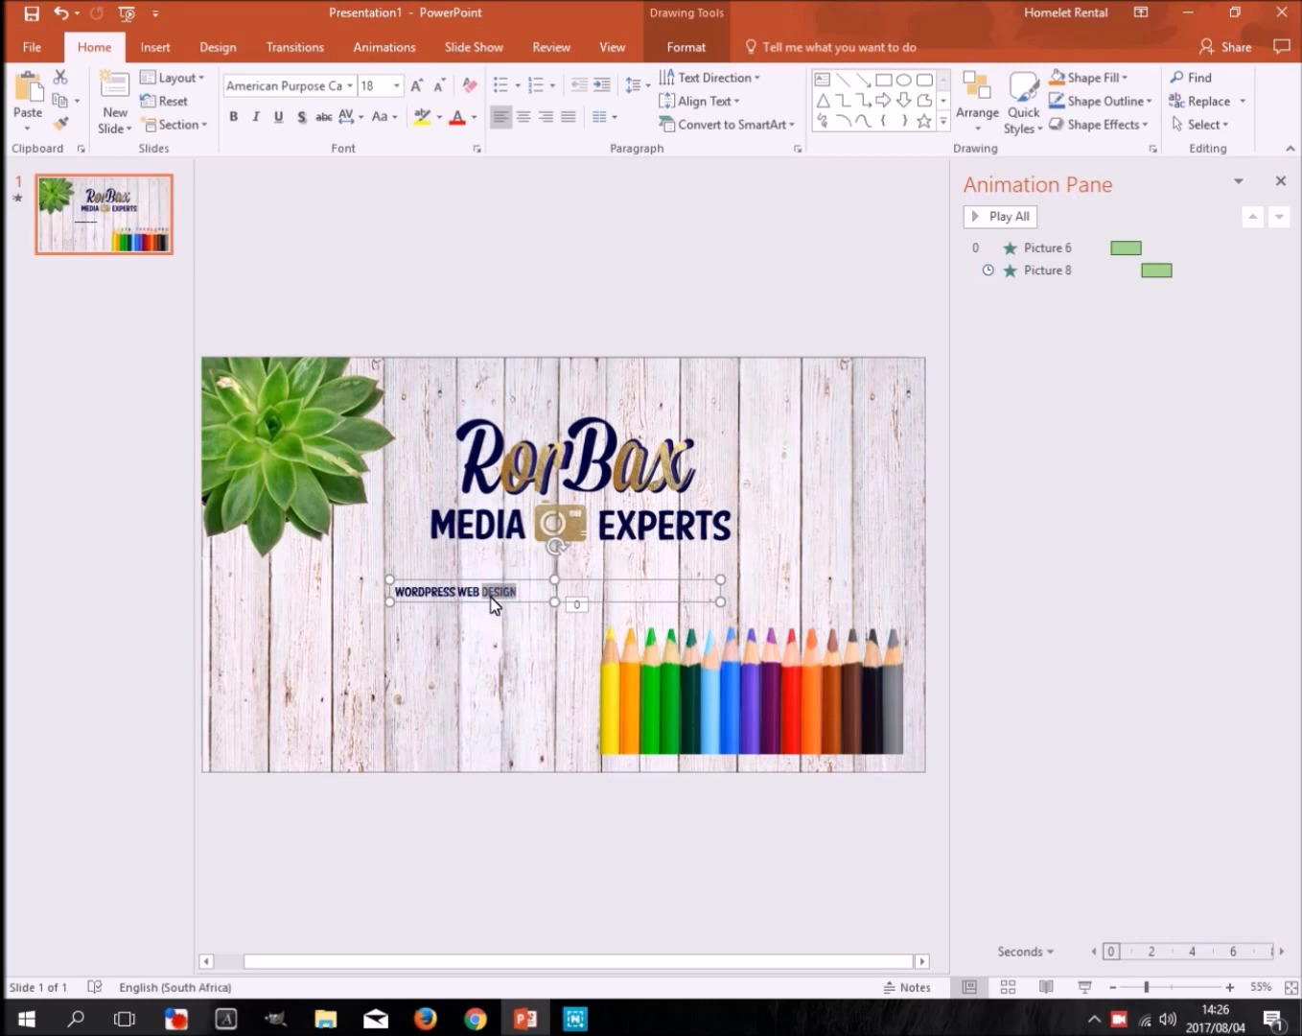
pyautogui.click(396, 85)
pyautogui.click(368, 361)
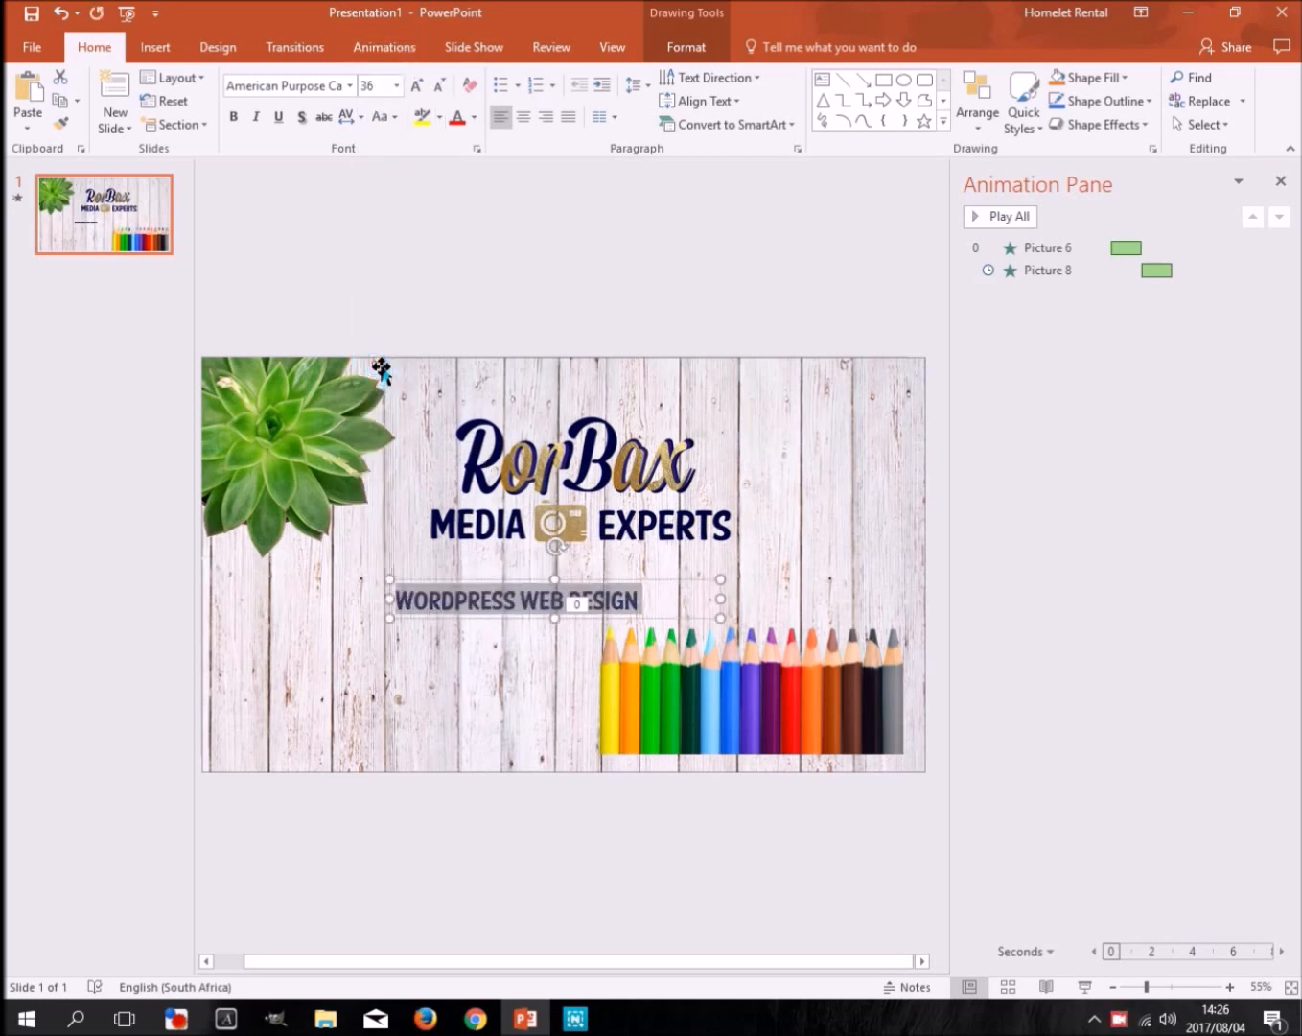
pyautogui.click(805, 550)
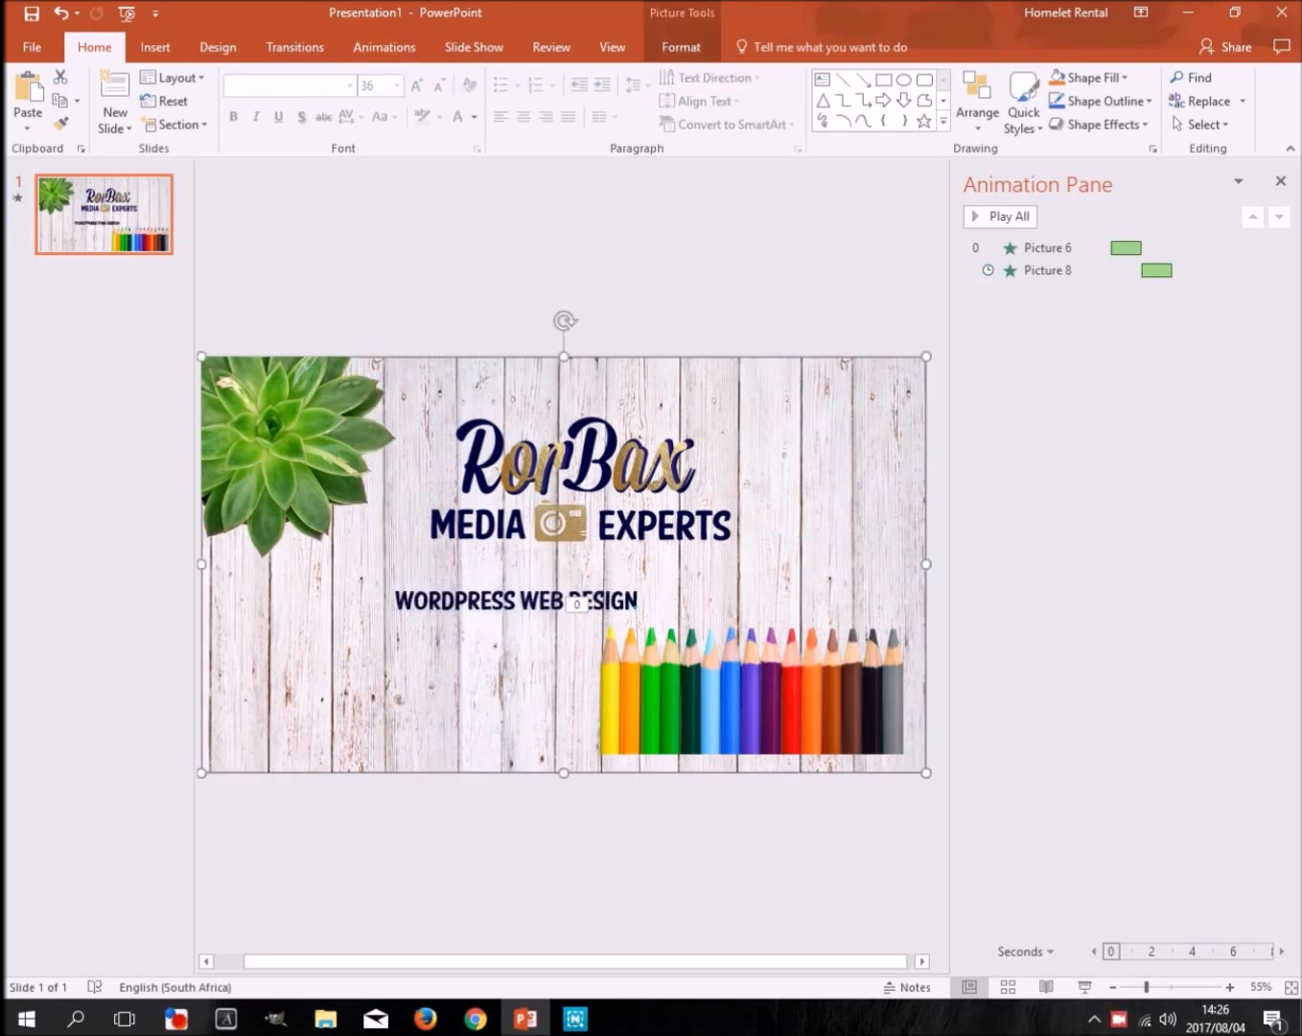
# Preview the Line Color, Spin, Bold Flash, Desaturate, Blink and Wave emphasis effects on the WORDPRESS WEB DESIGN text without applying any
pyautogui.click(620, 597)
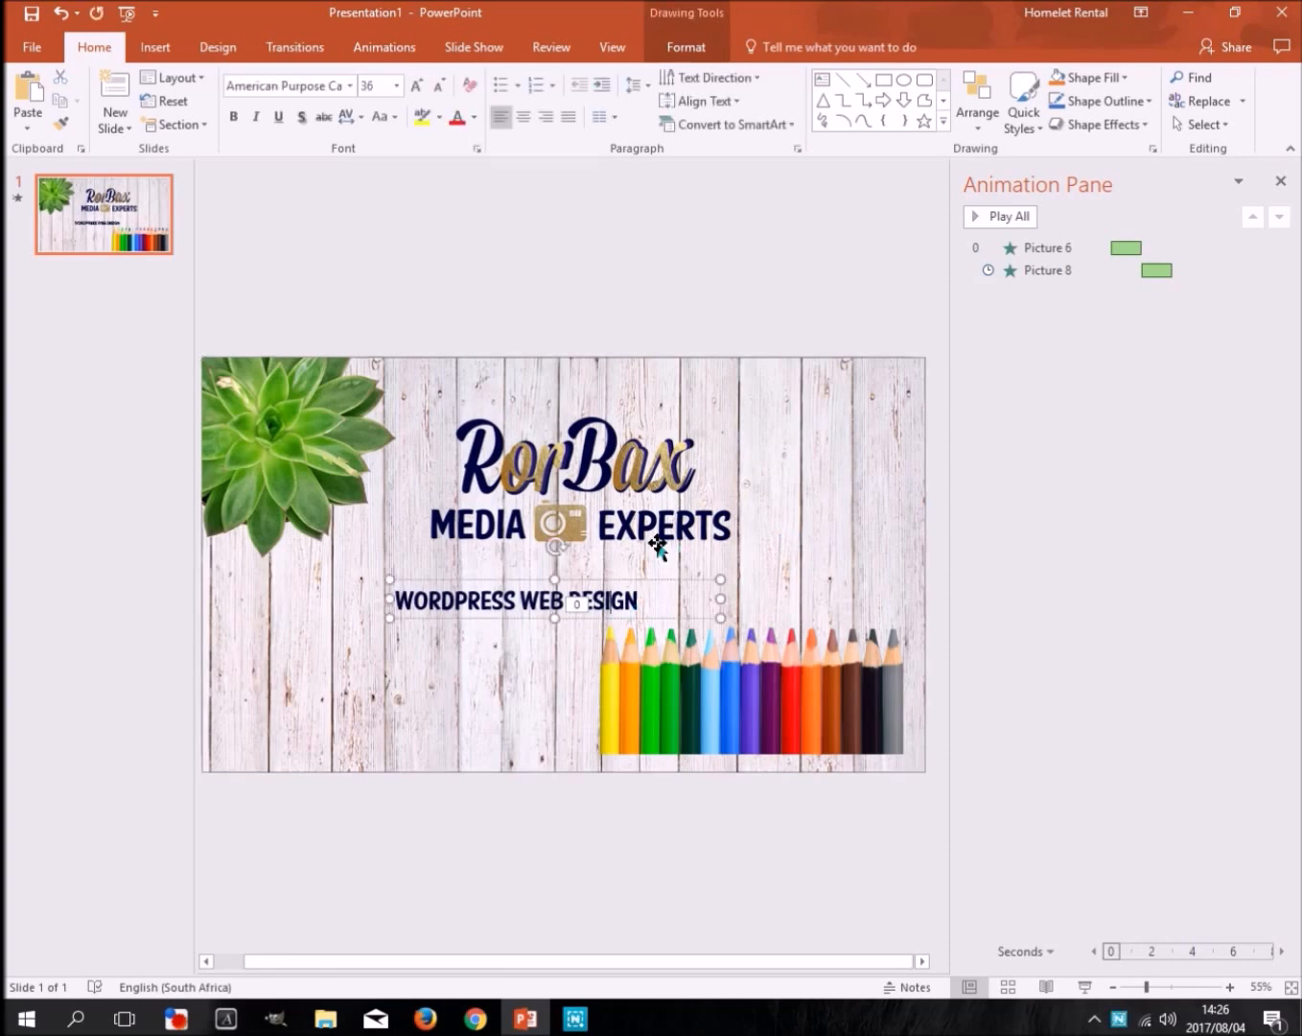
pyautogui.click(395, 47)
pyautogui.click(657, 120)
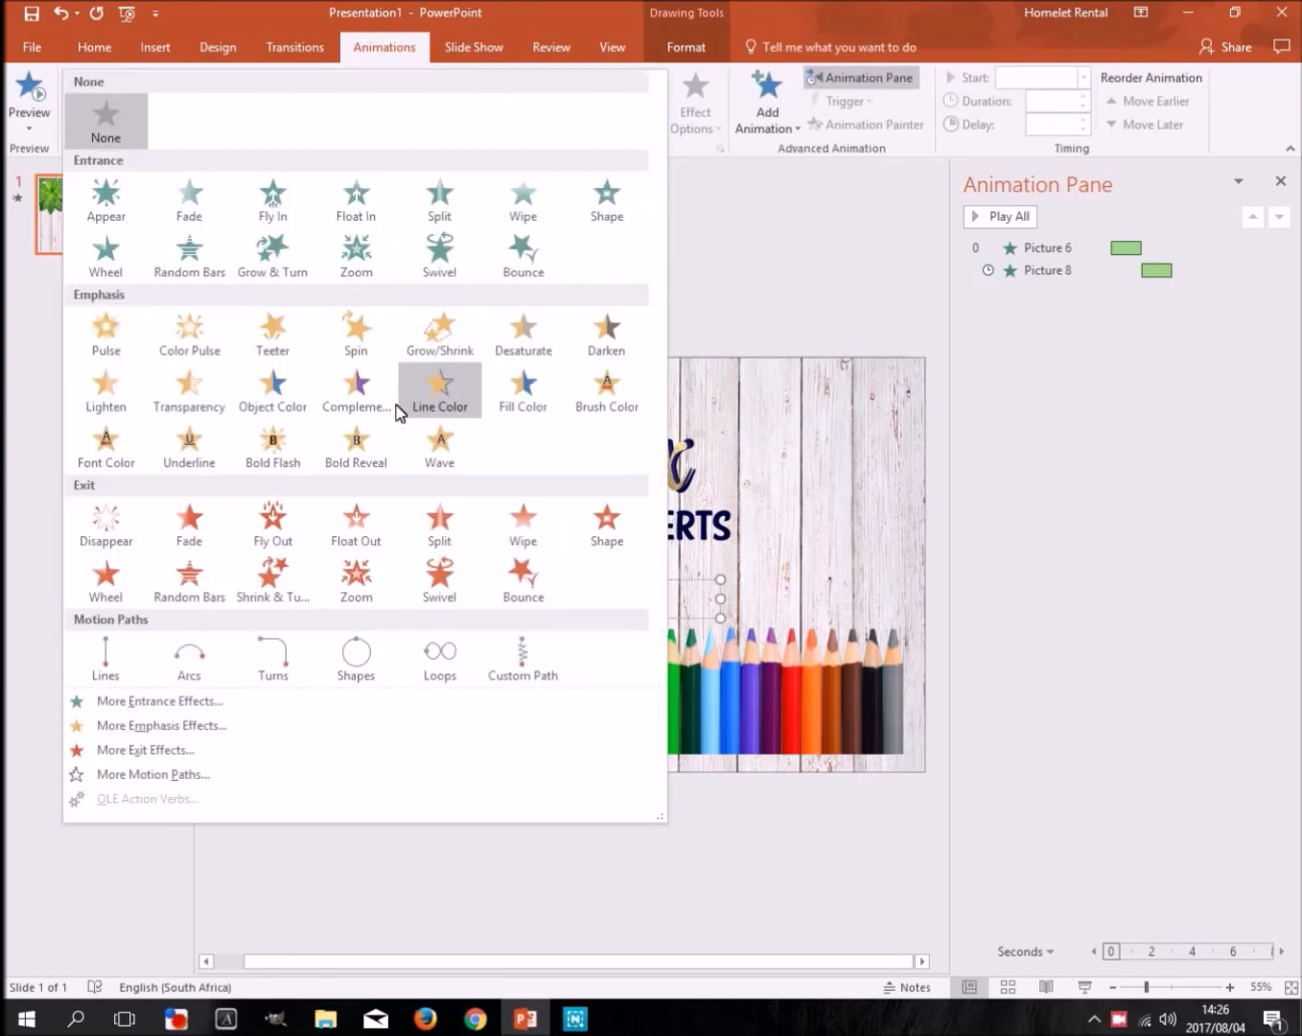
pyautogui.click(179, 727)
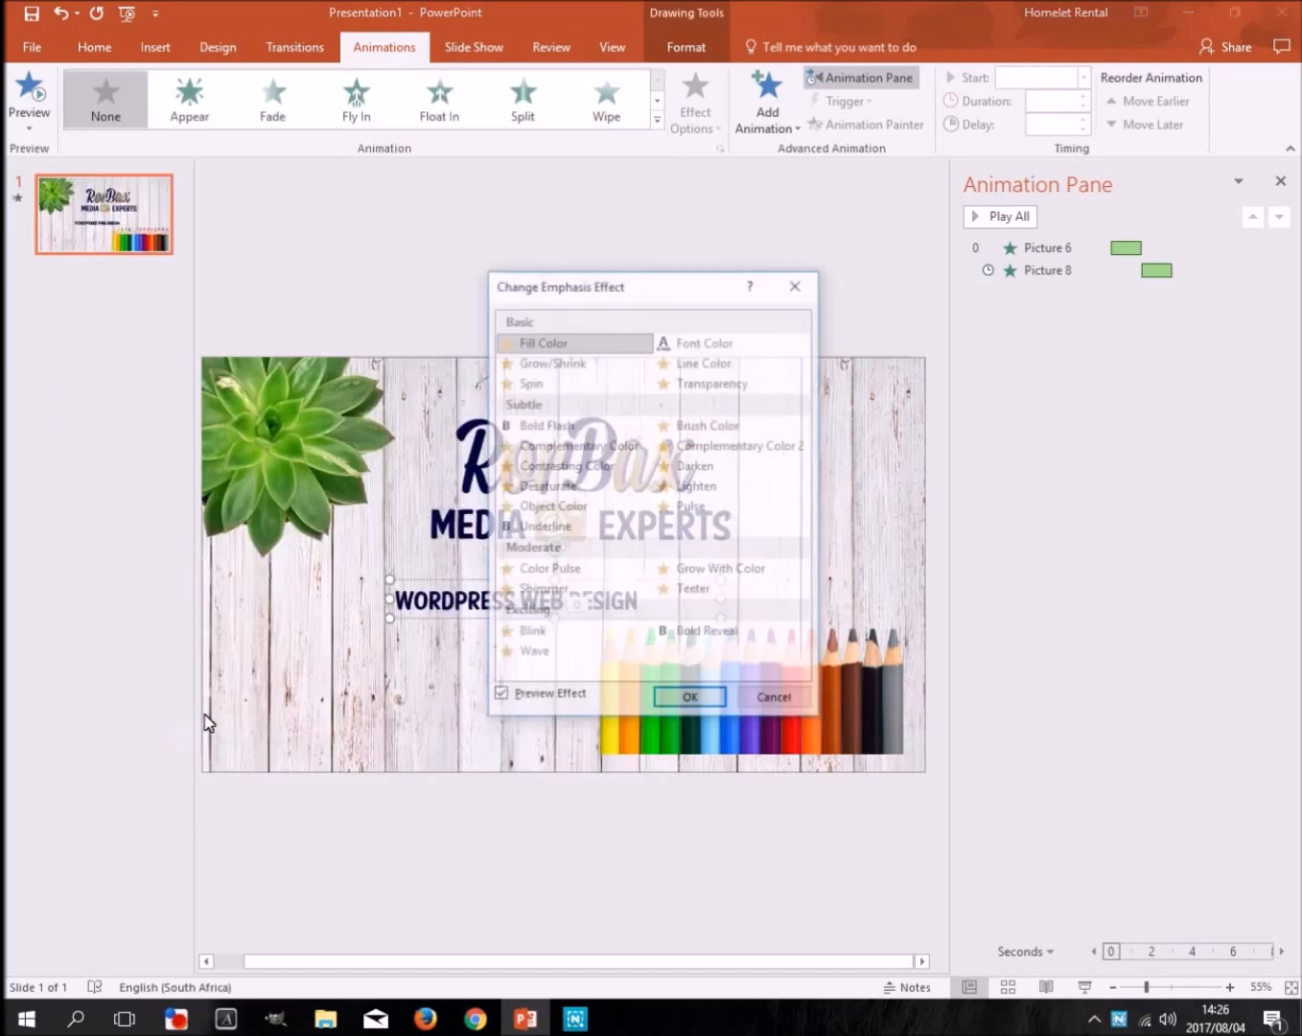
pyautogui.moveTo(646, 284); pyautogui.dragTo(1104, 133)
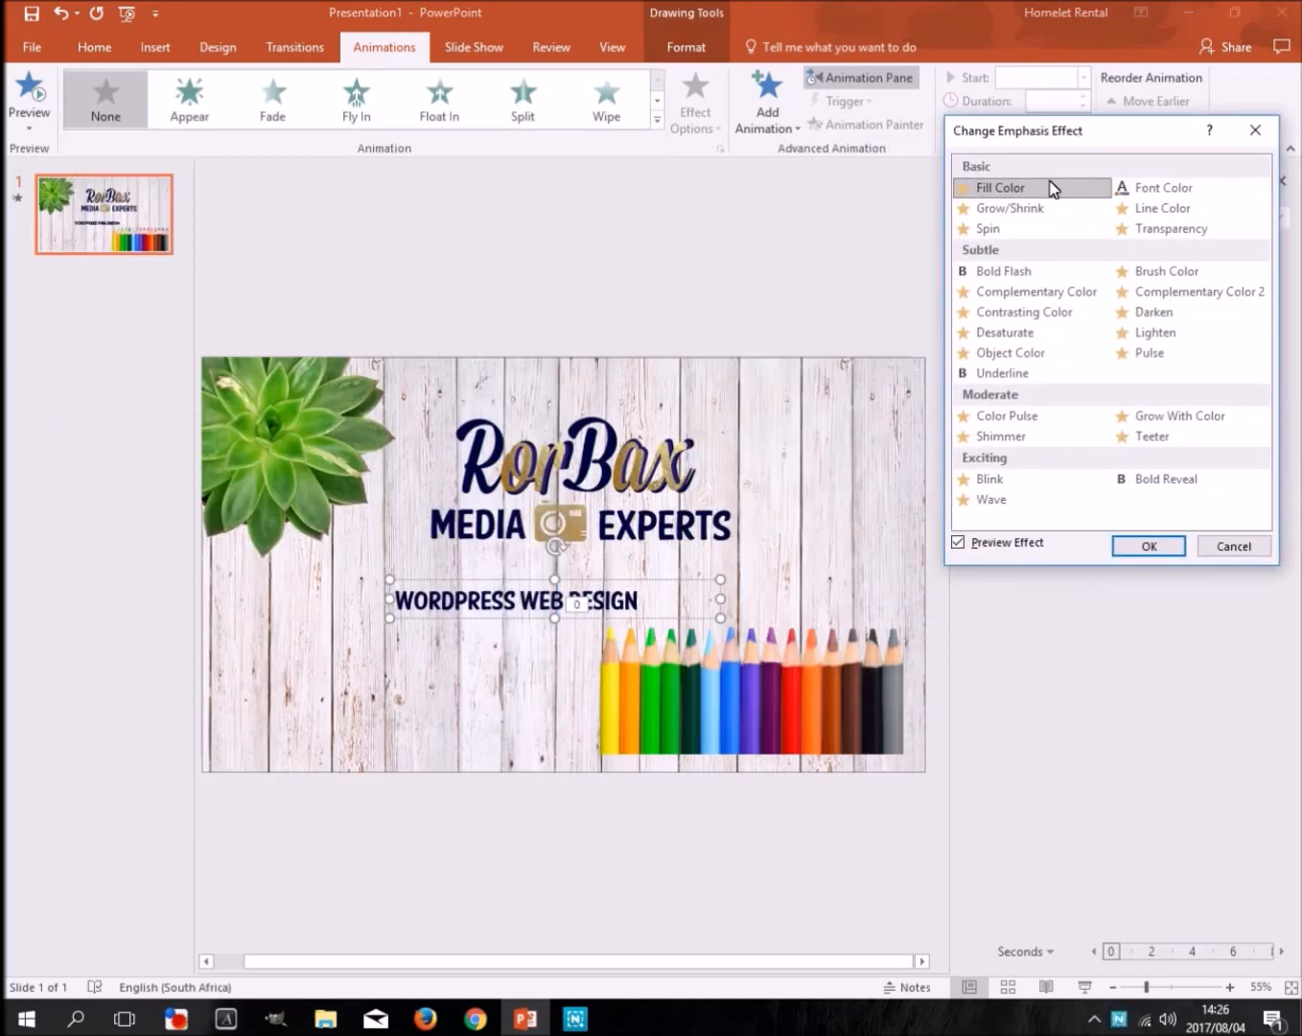
pyautogui.click(1181, 212)
pyautogui.click(1027, 233)
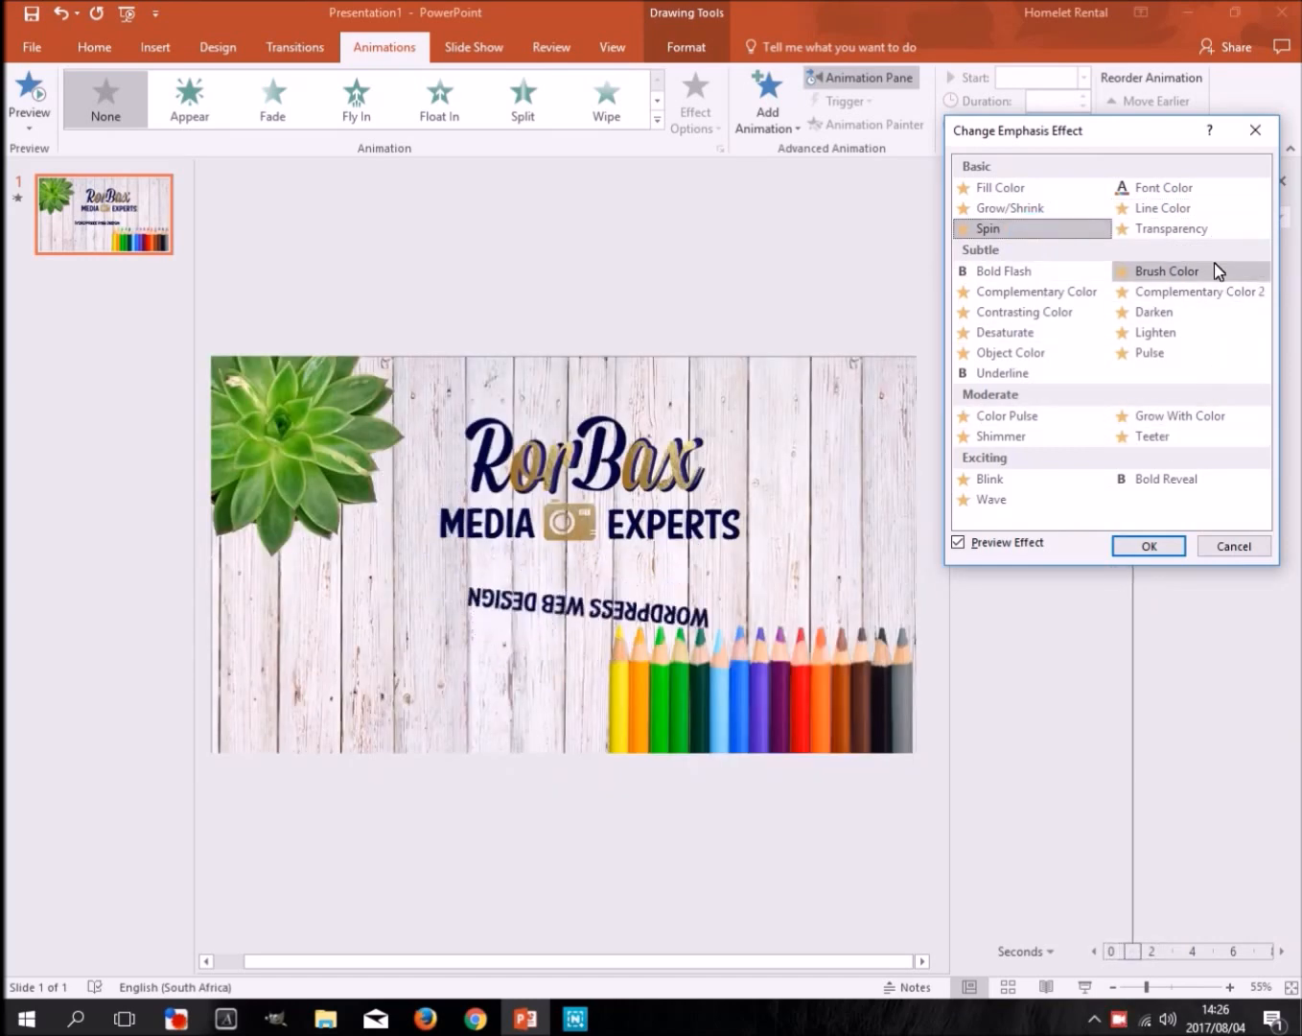
pyautogui.click(1054, 275)
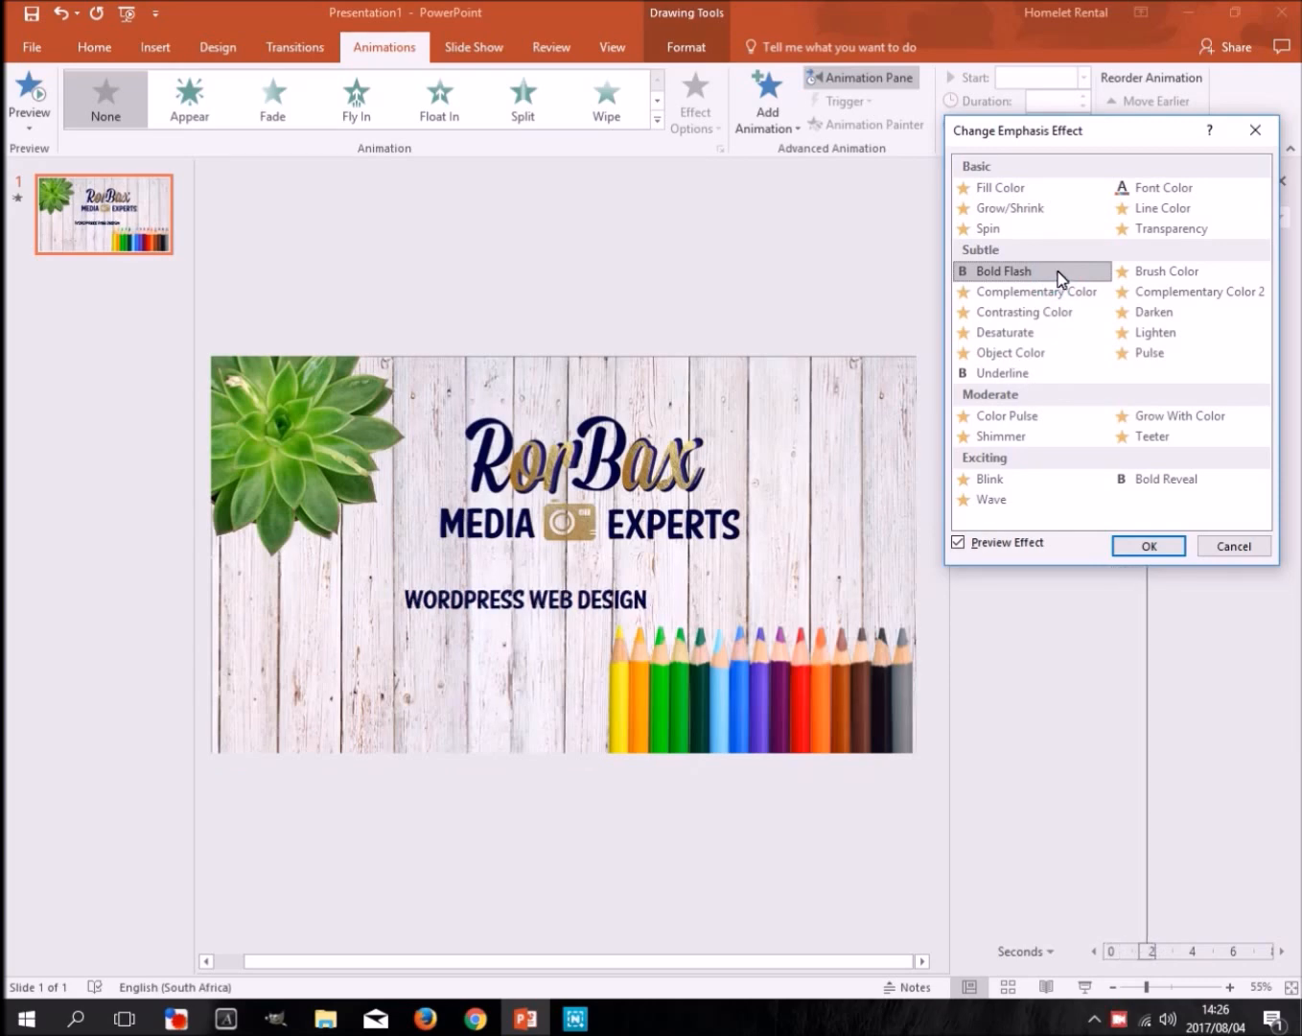
pyautogui.click(1054, 332)
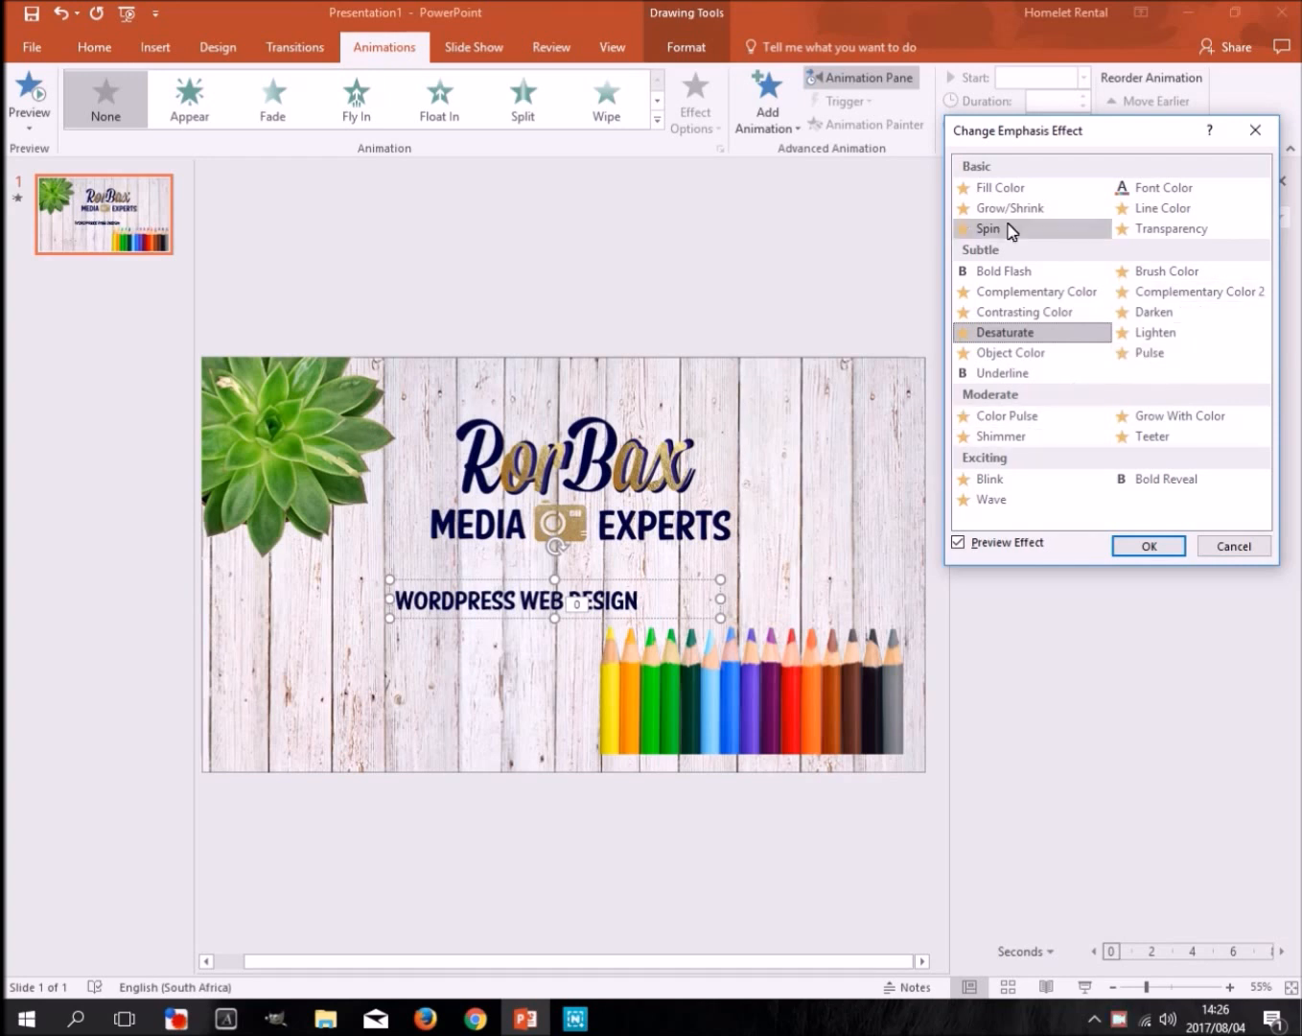
pyautogui.click(1033, 481)
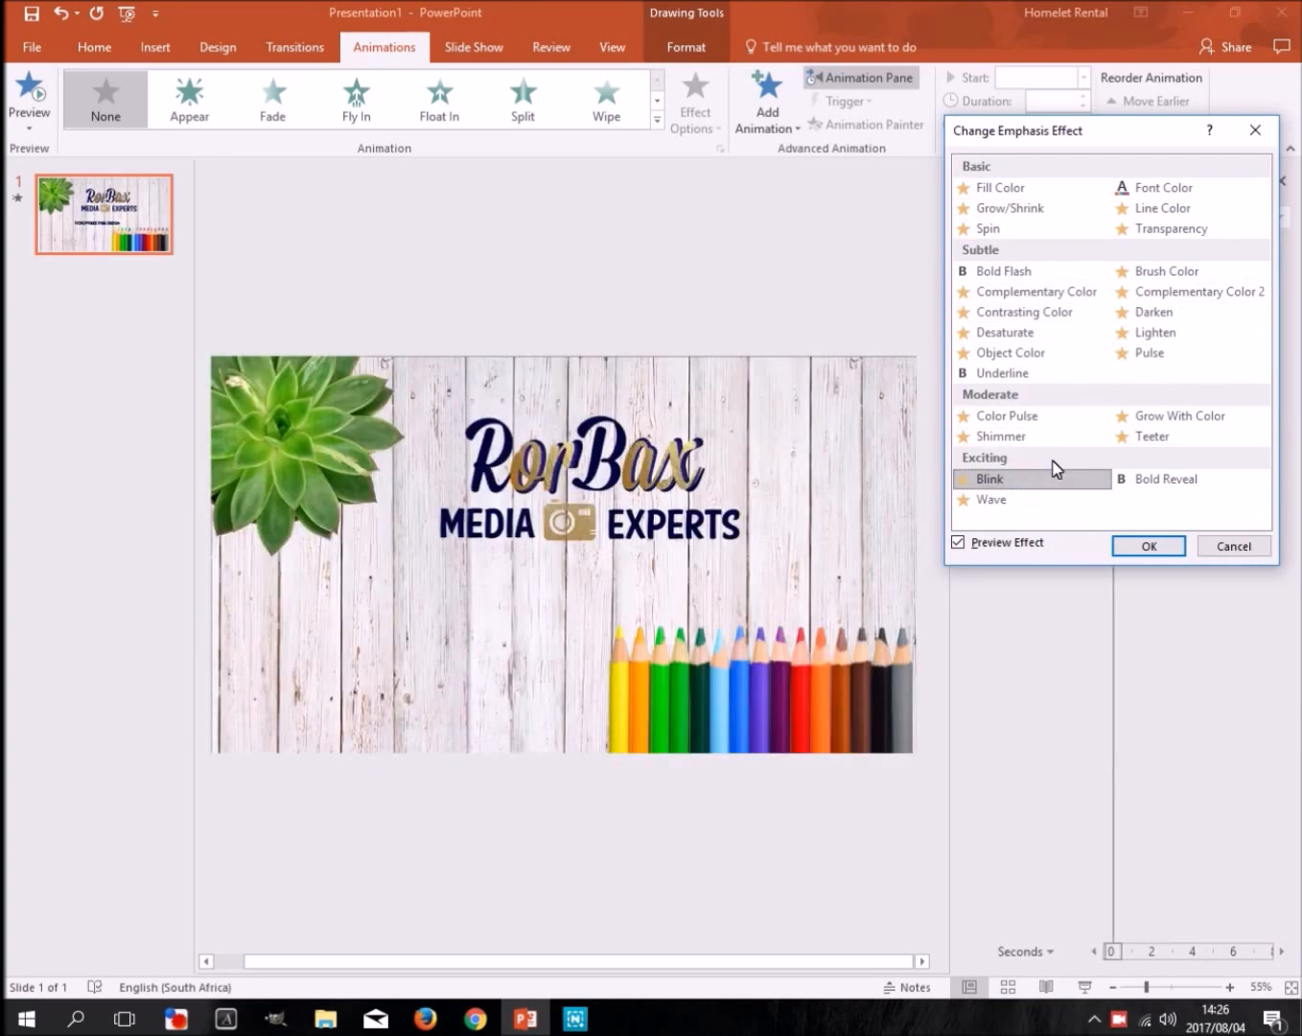
pyautogui.click(1041, 500)
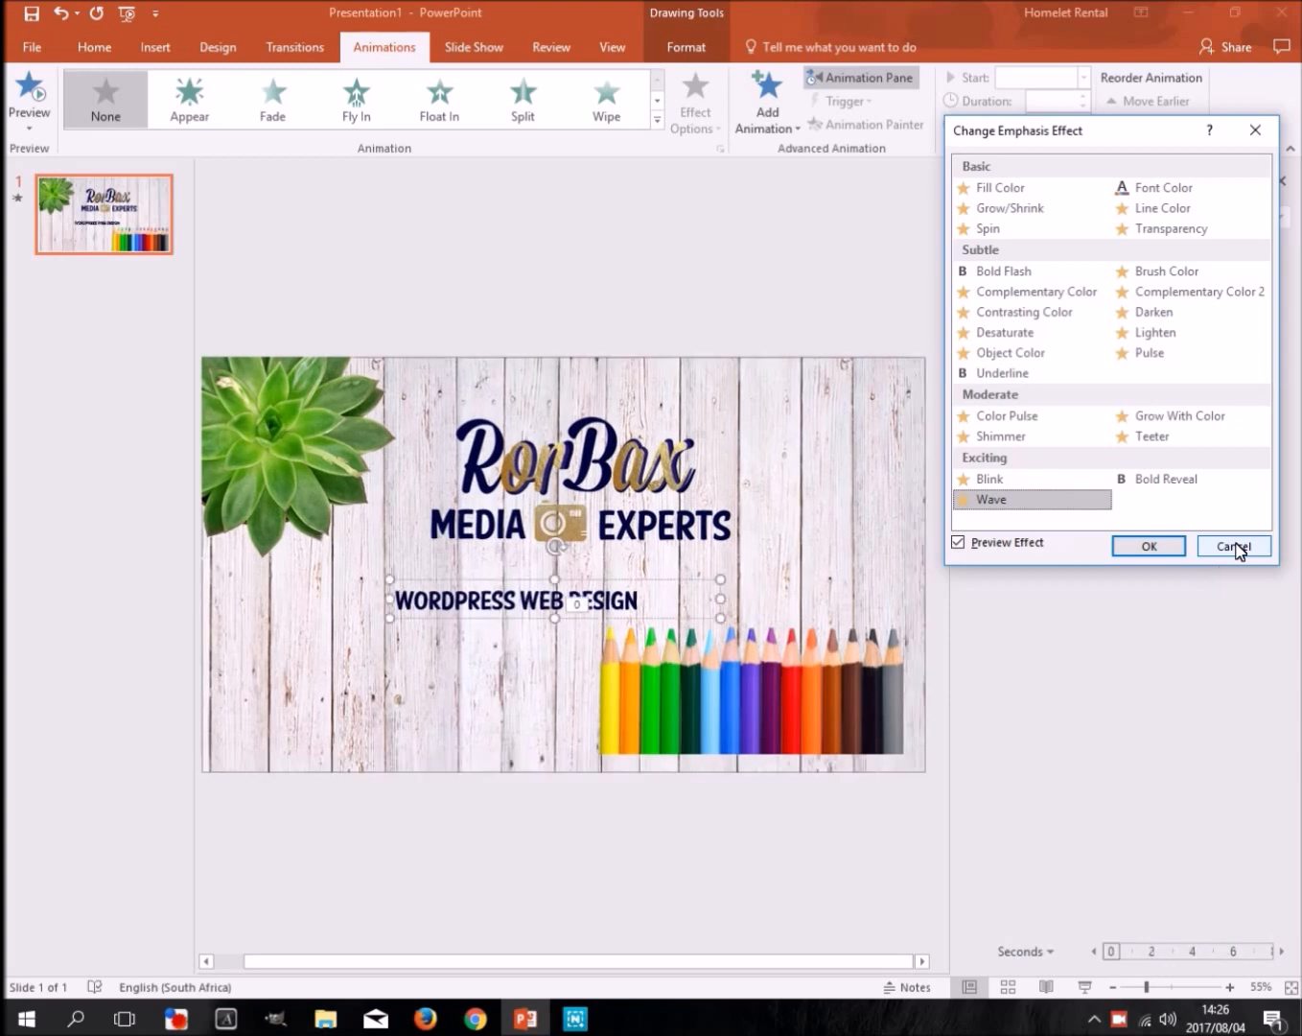
pyautogui.click(1234, 547)
# Preview the Plus, Float Down and Diamond exit effects on the WORDPRESS WEB DESIGN text without applying any
pyautogui.click(658, 121)
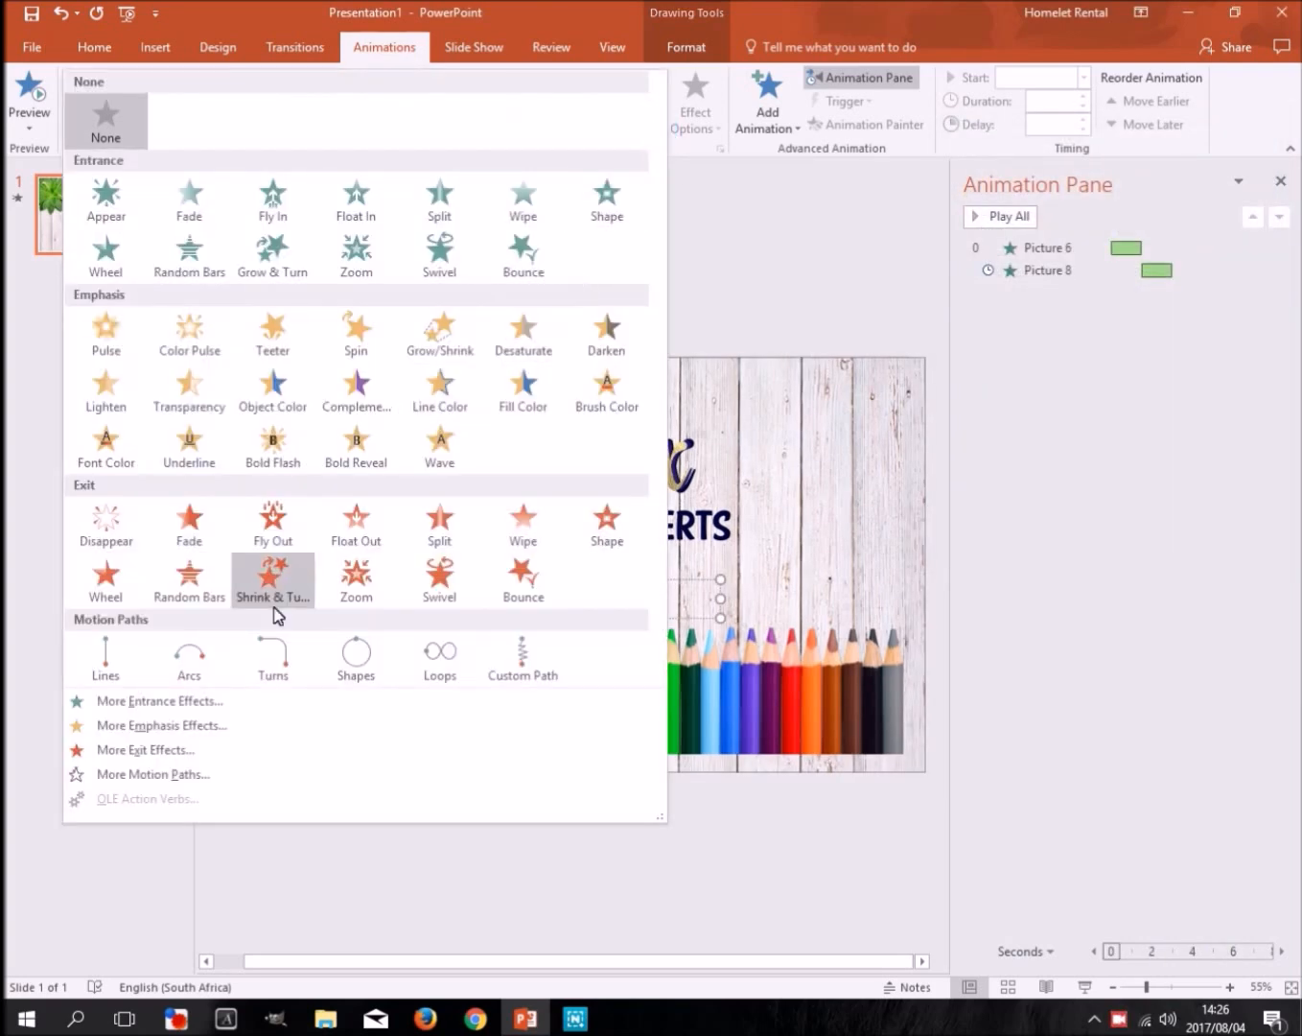
pyautogui.click(204, 758)
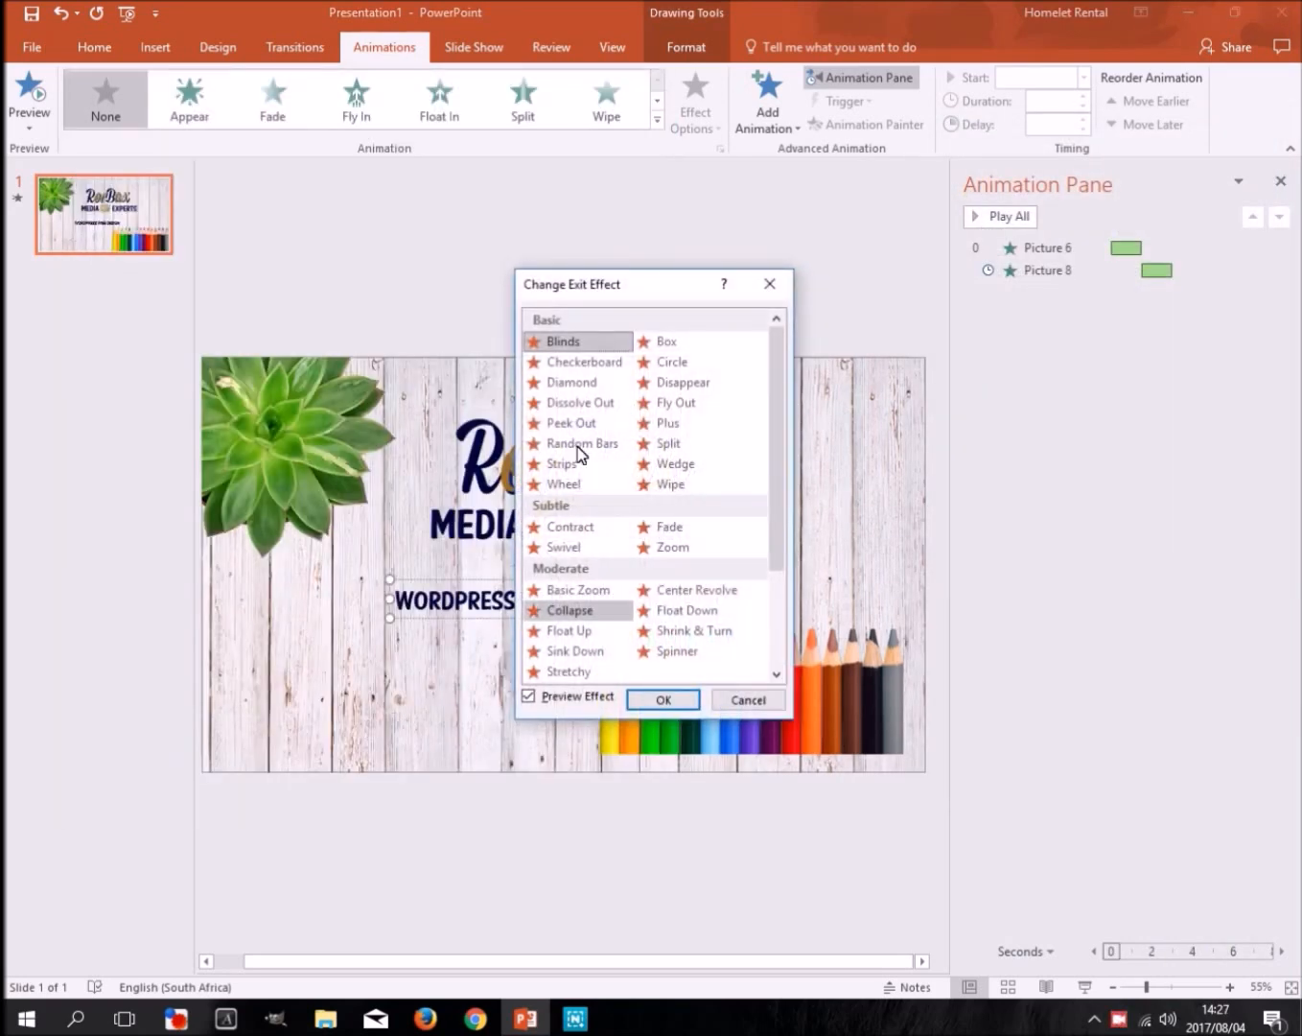
pyautogui.moveTo(625, 282); pyautogui.dragTo(1033, 146)
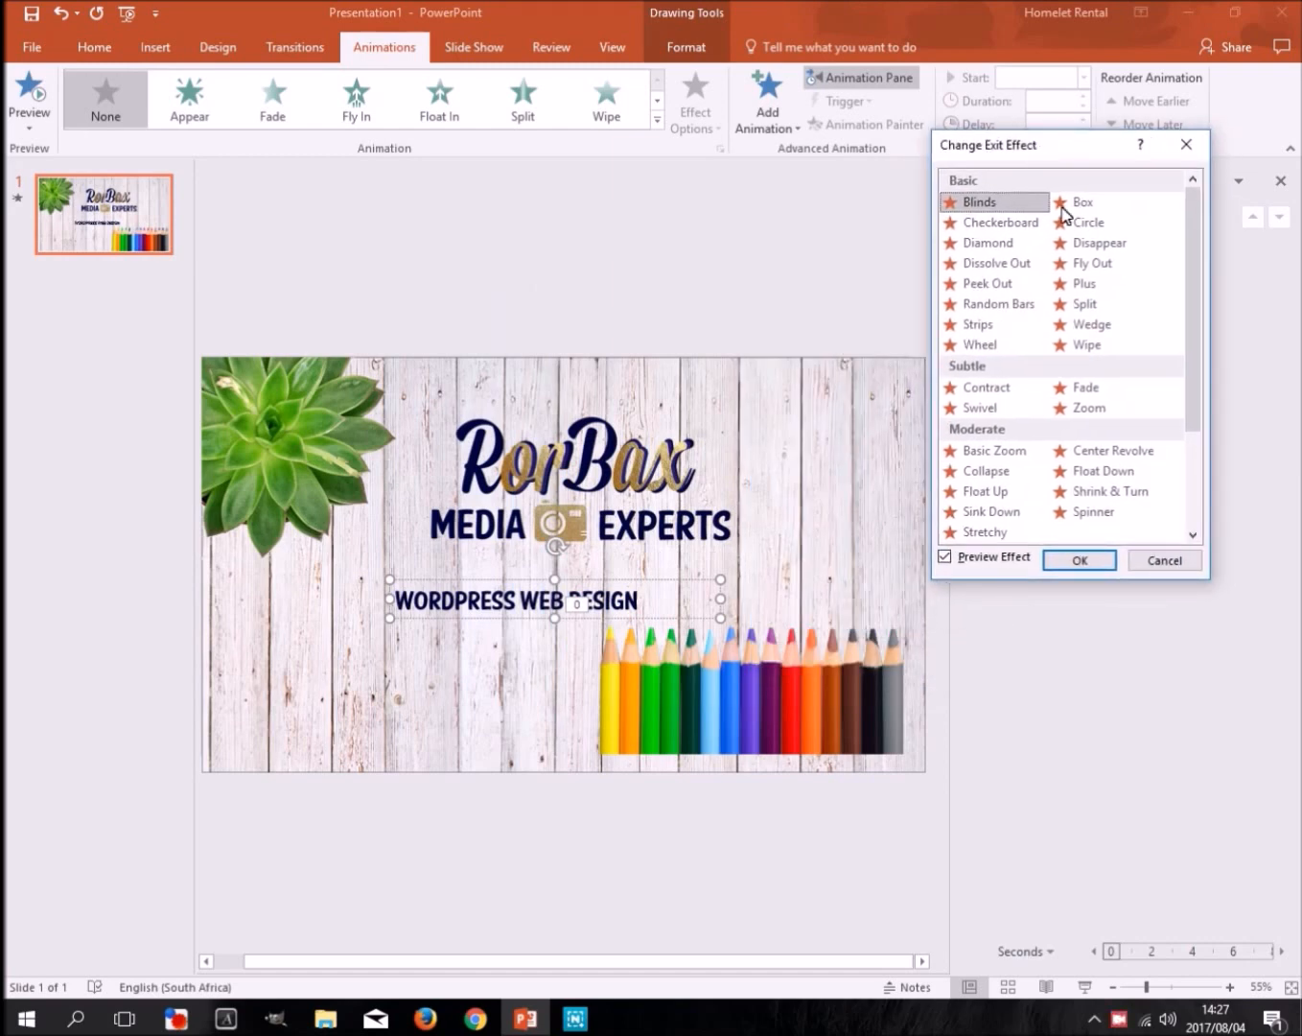
pyautogui.click(1114, 282)
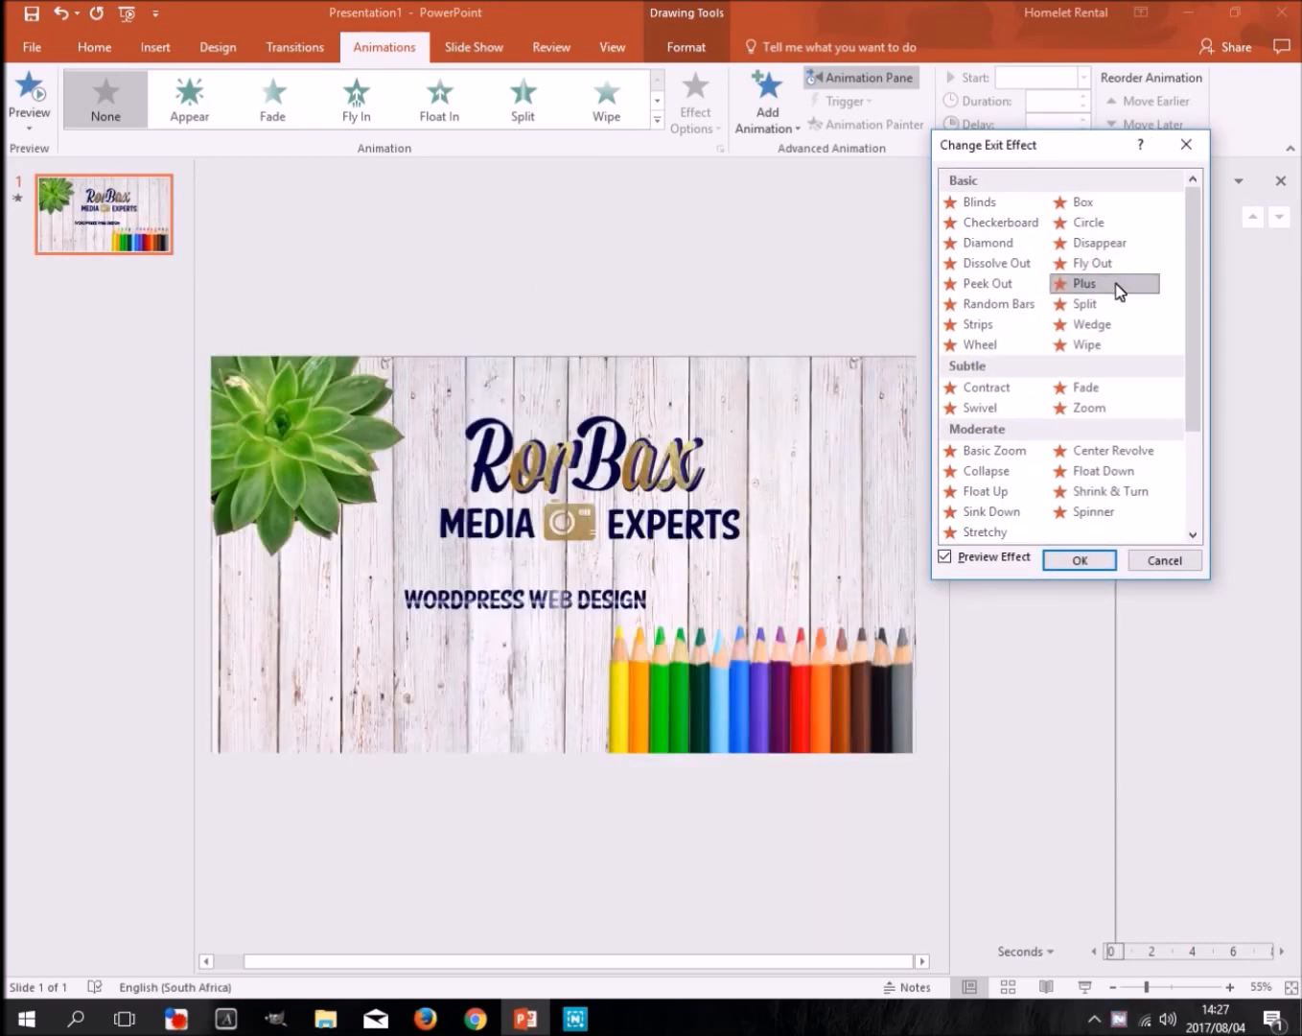
pyautogui.click(1124, 473)
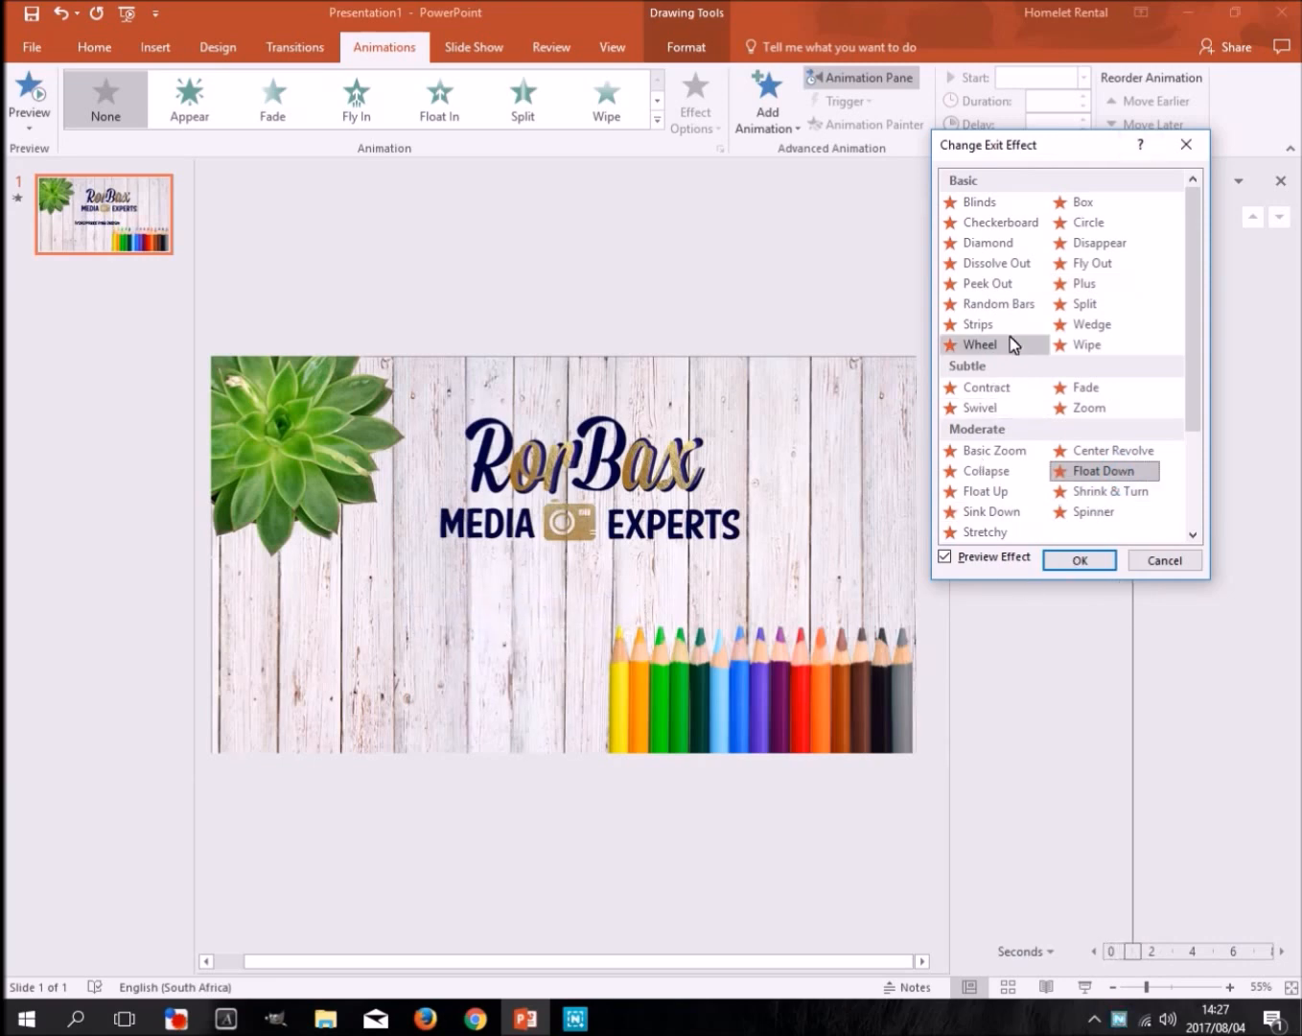
pyautogui.click(998, 247)
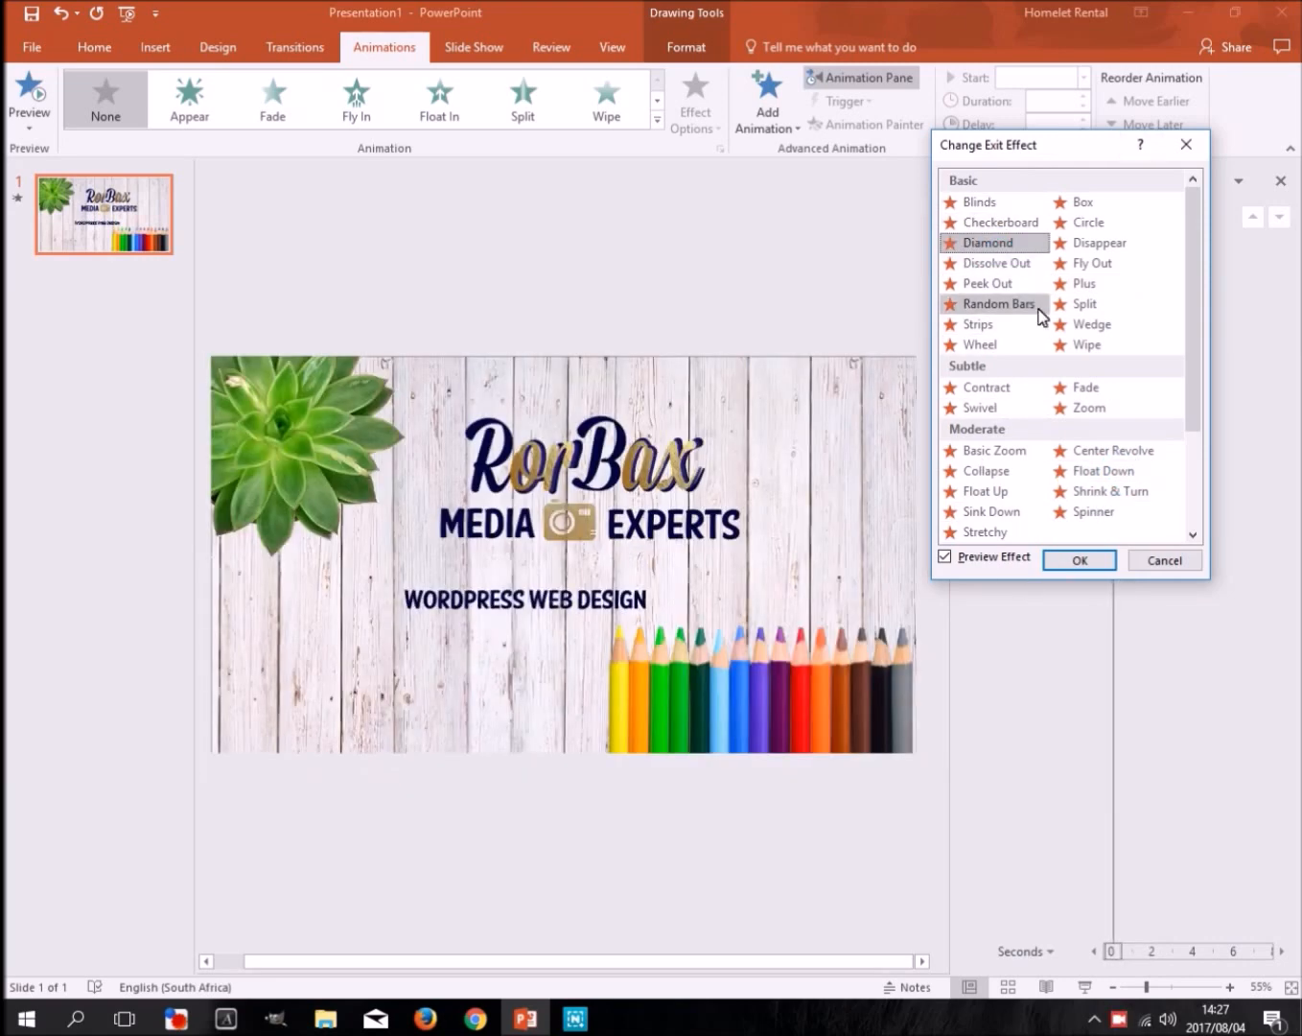
pyautogui.click(1190, 147)
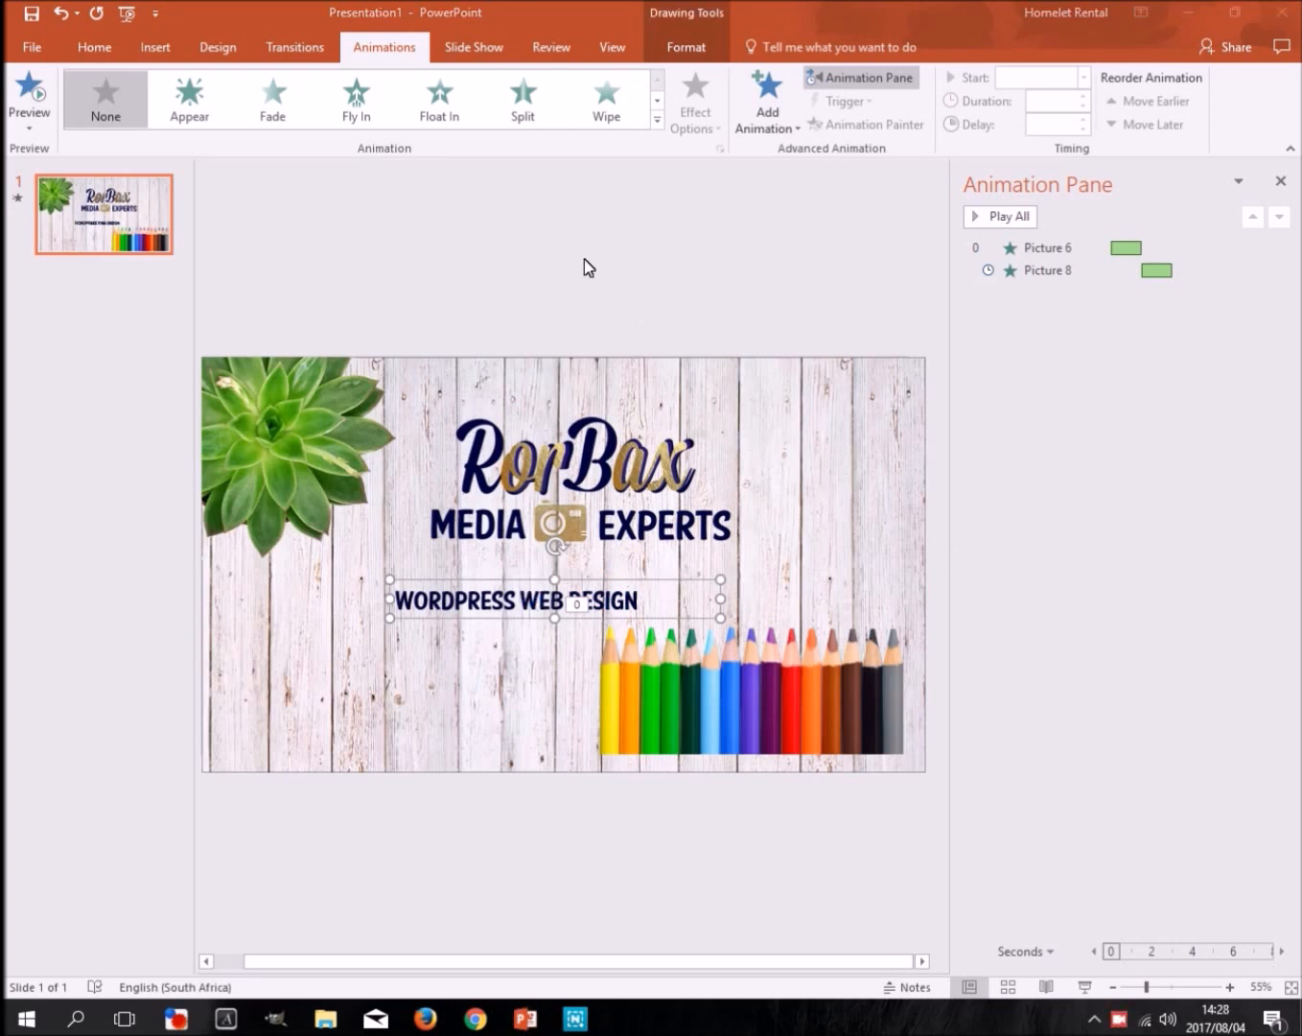
pyautogui.click(660, 131)
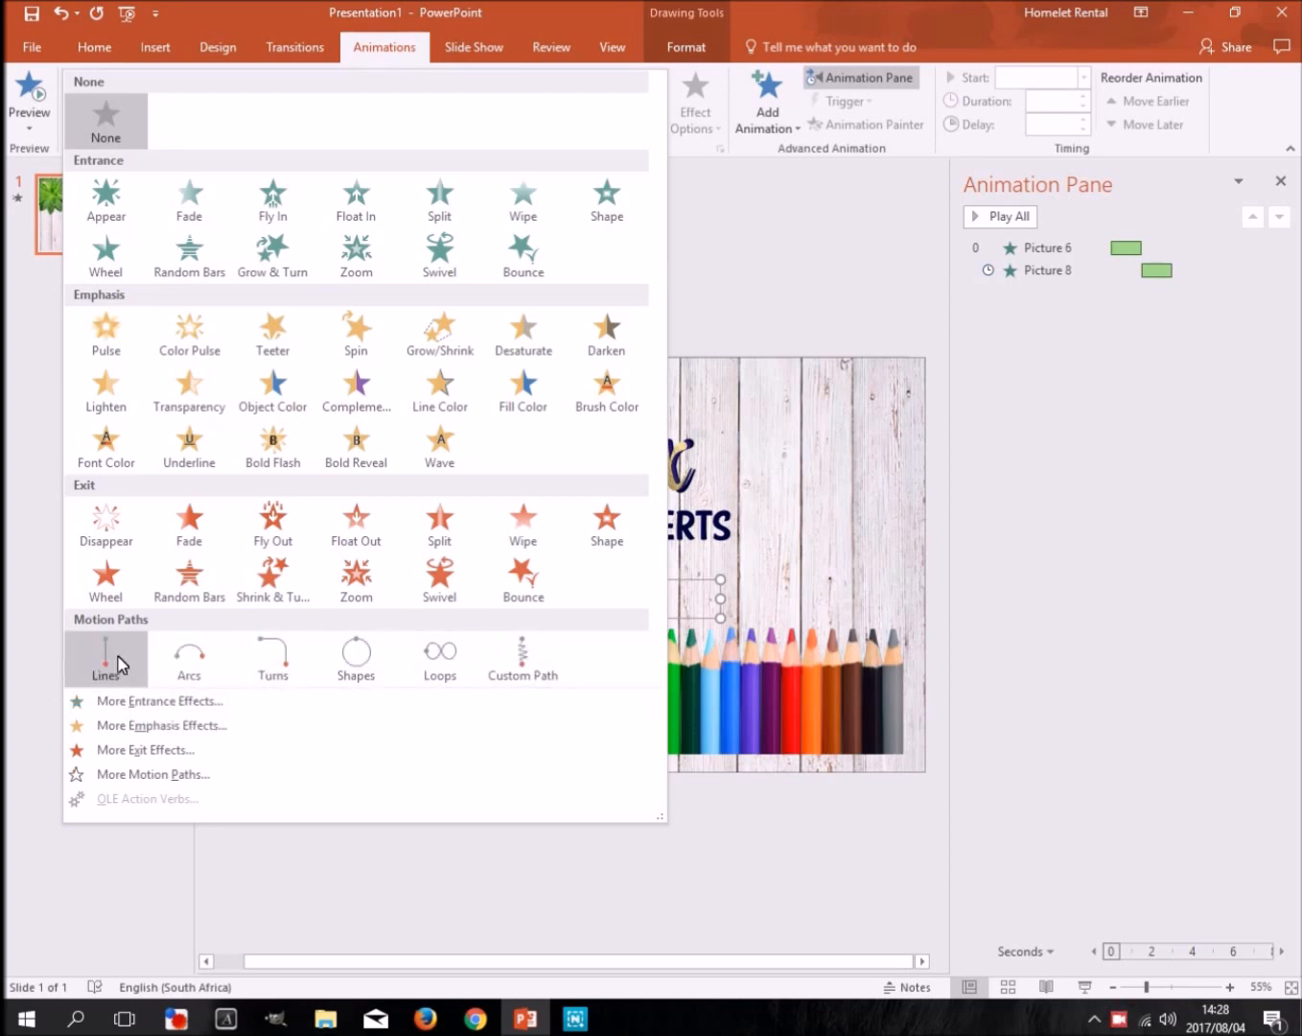
pyautogui.click(767, 305)
pyautogui.click(612, 459)
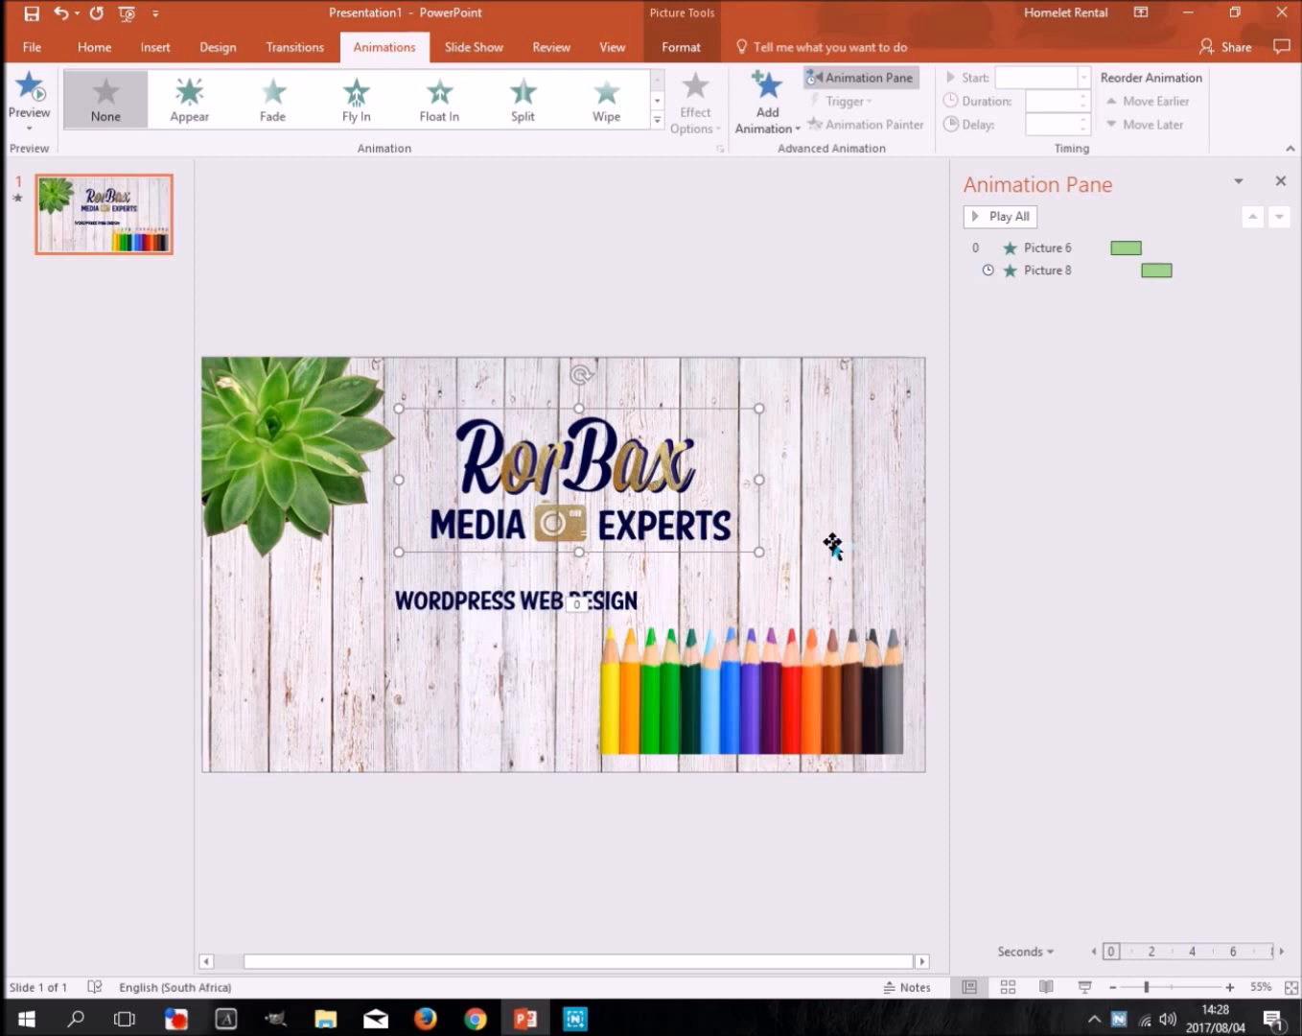
pyautogui.click(1041, 248)
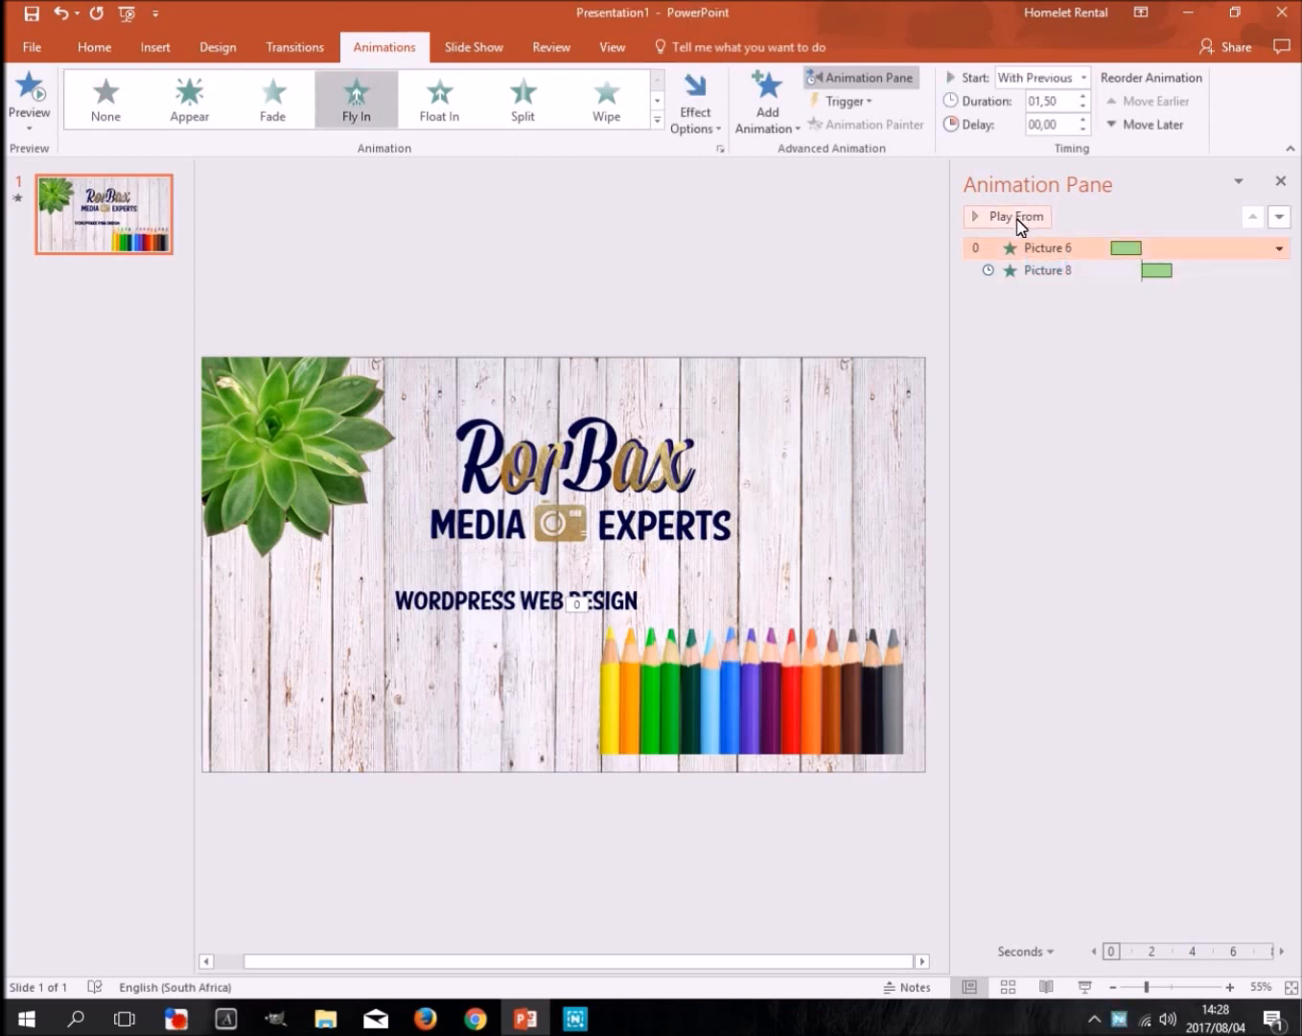
# Apply the Swivel entrance effect to the RorBax logo and set it to start after the previous animation
pyautogui.click(596, 470)
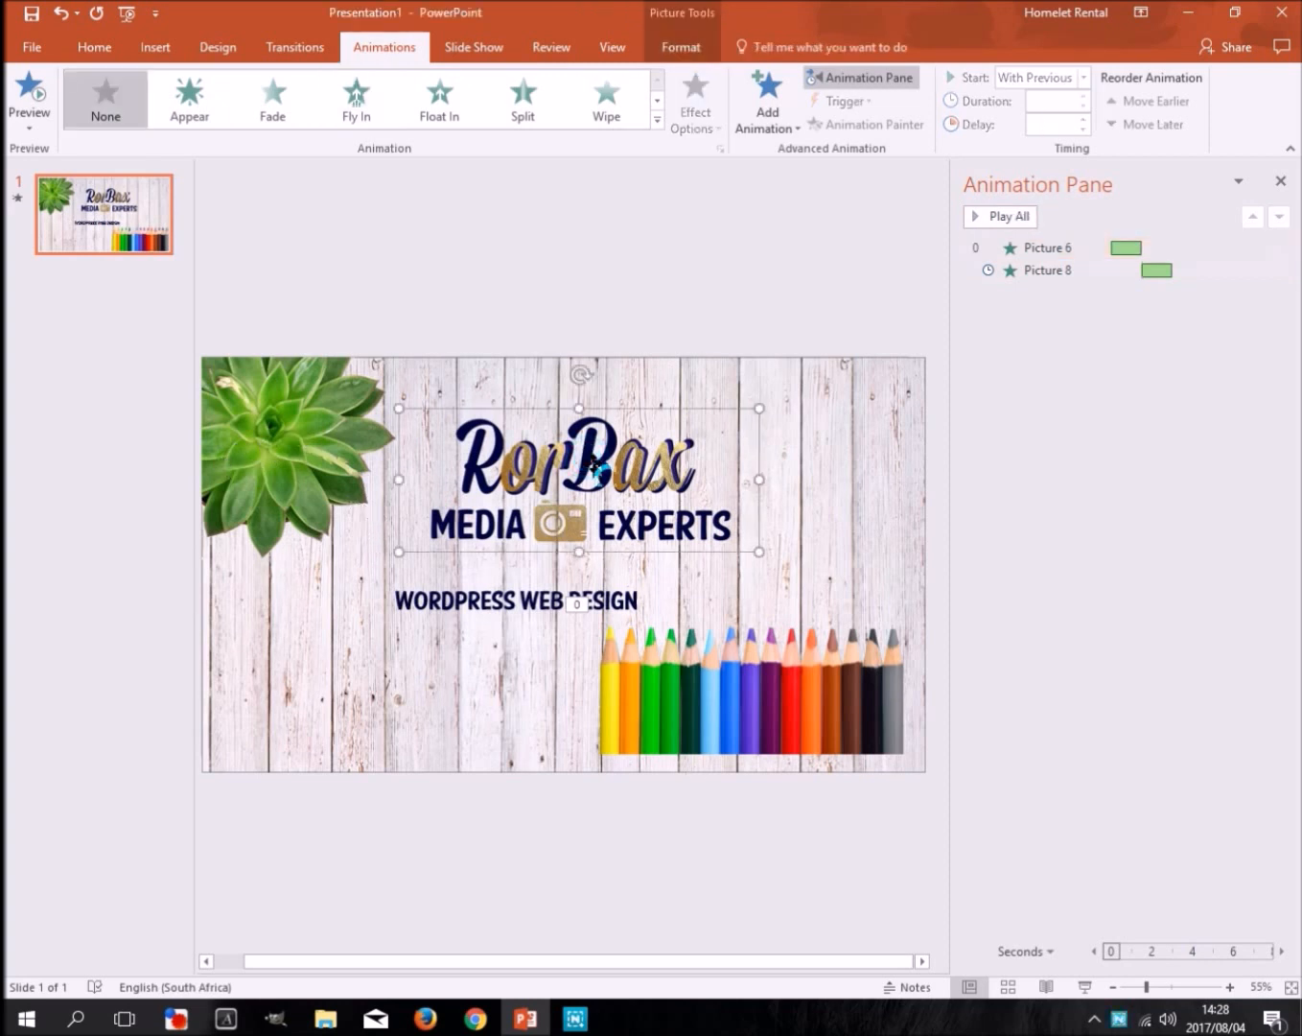
pyautogui.click(658, 123)
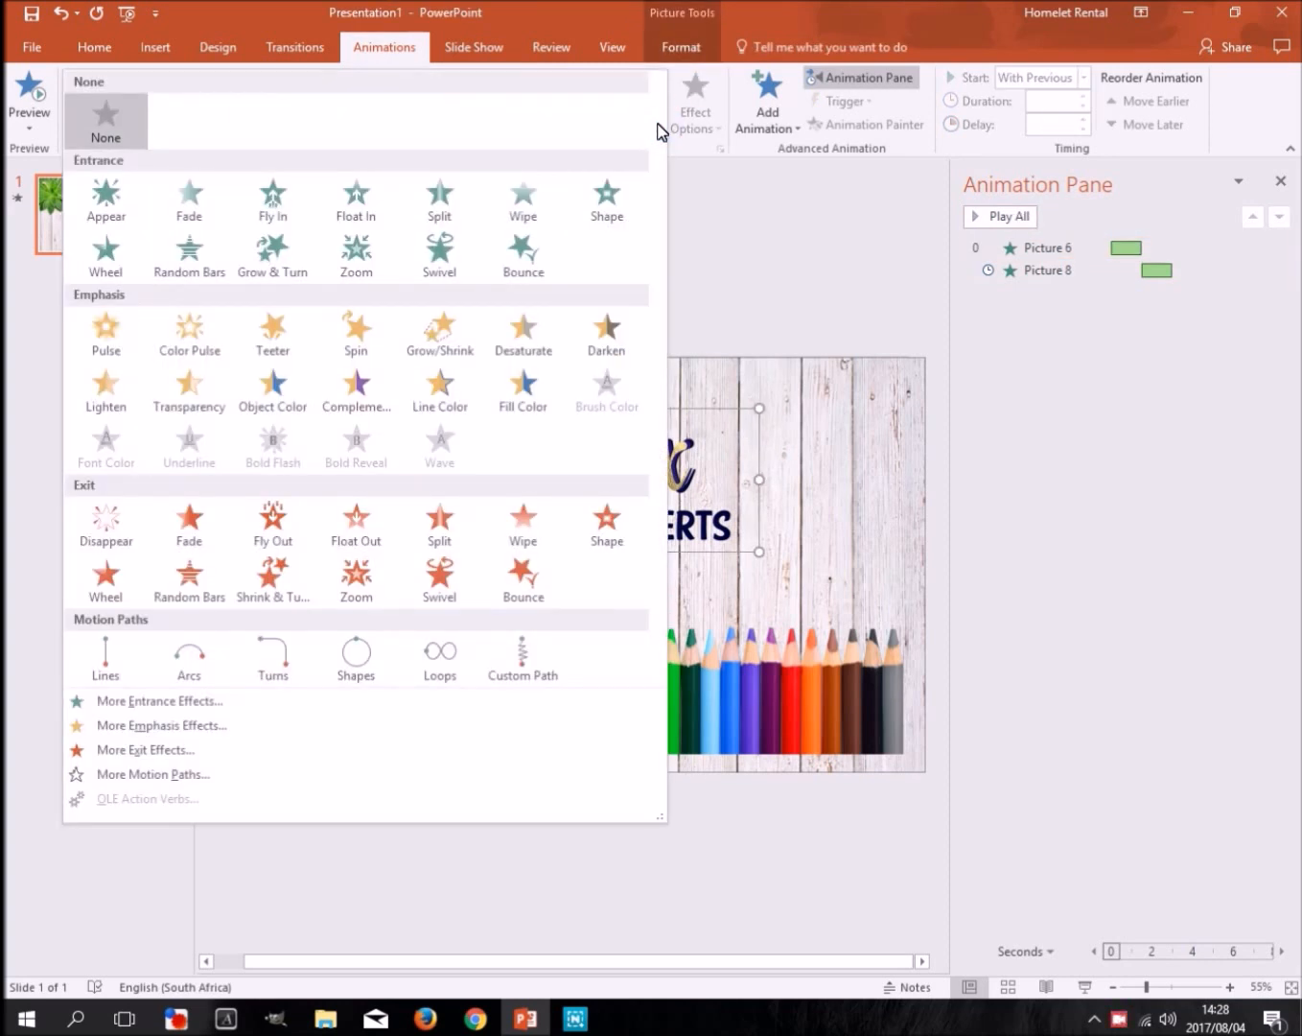
pyautogui.click(451, 264)
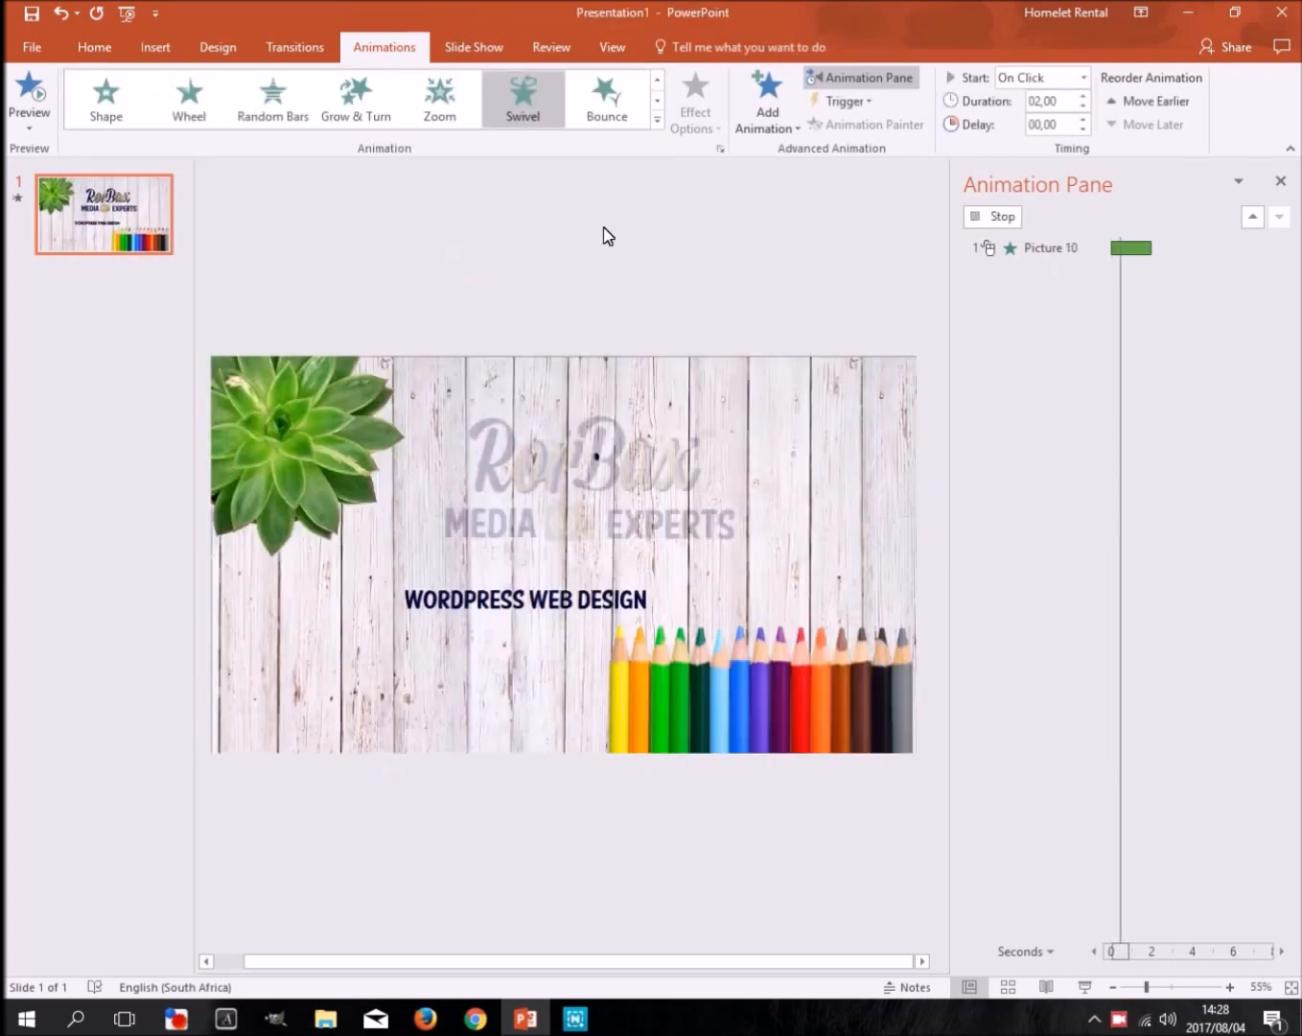
pyautogui.click(985, 219)
pyautogui.click(1164, 297)
pyautogui.click(1279, 293)
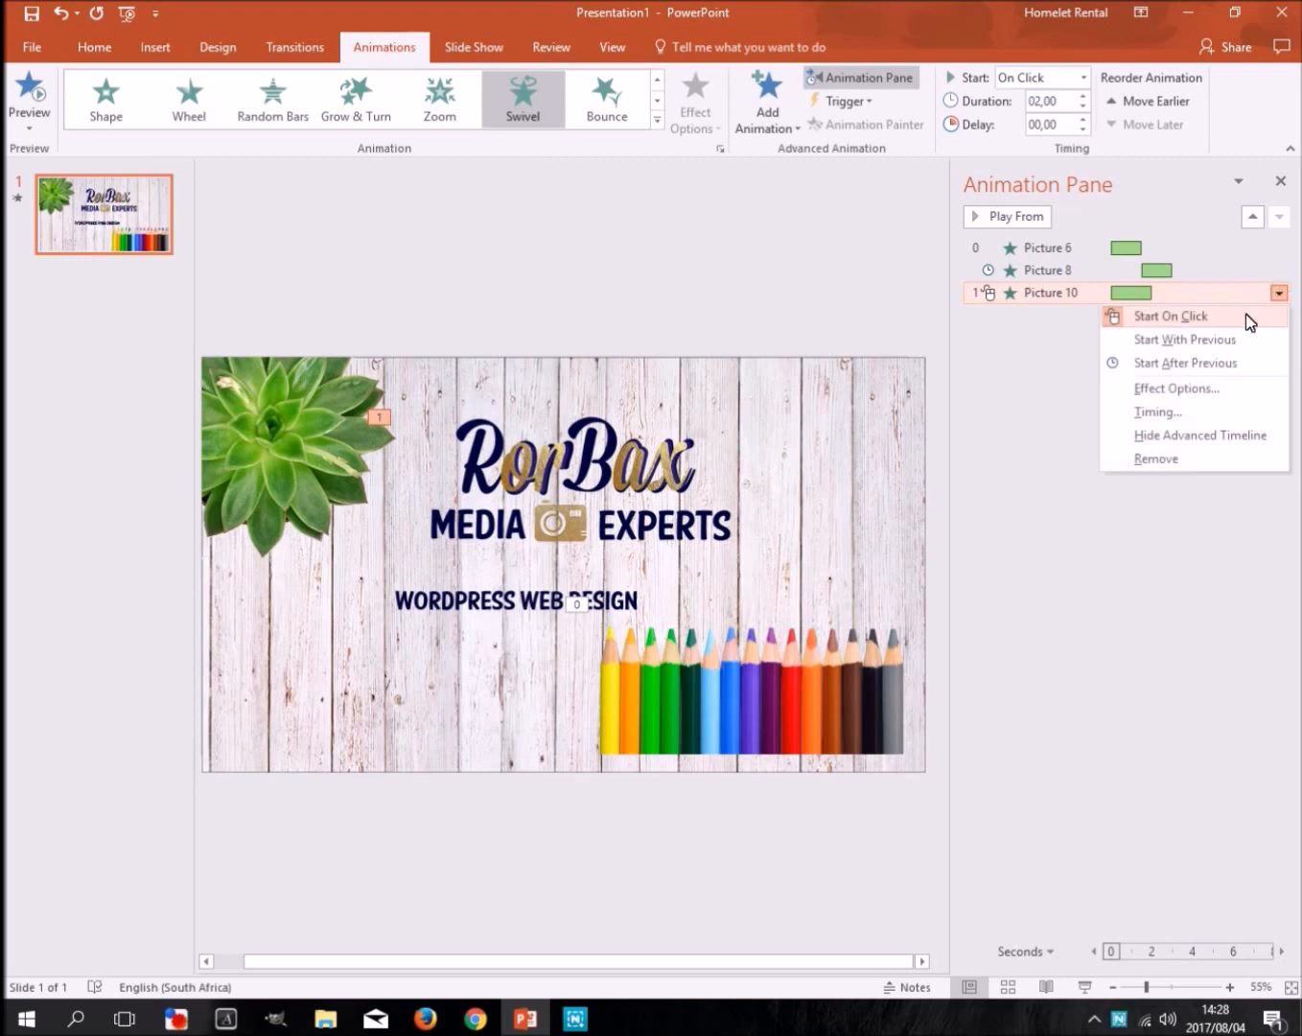
pyautogui.click(1200, 364)
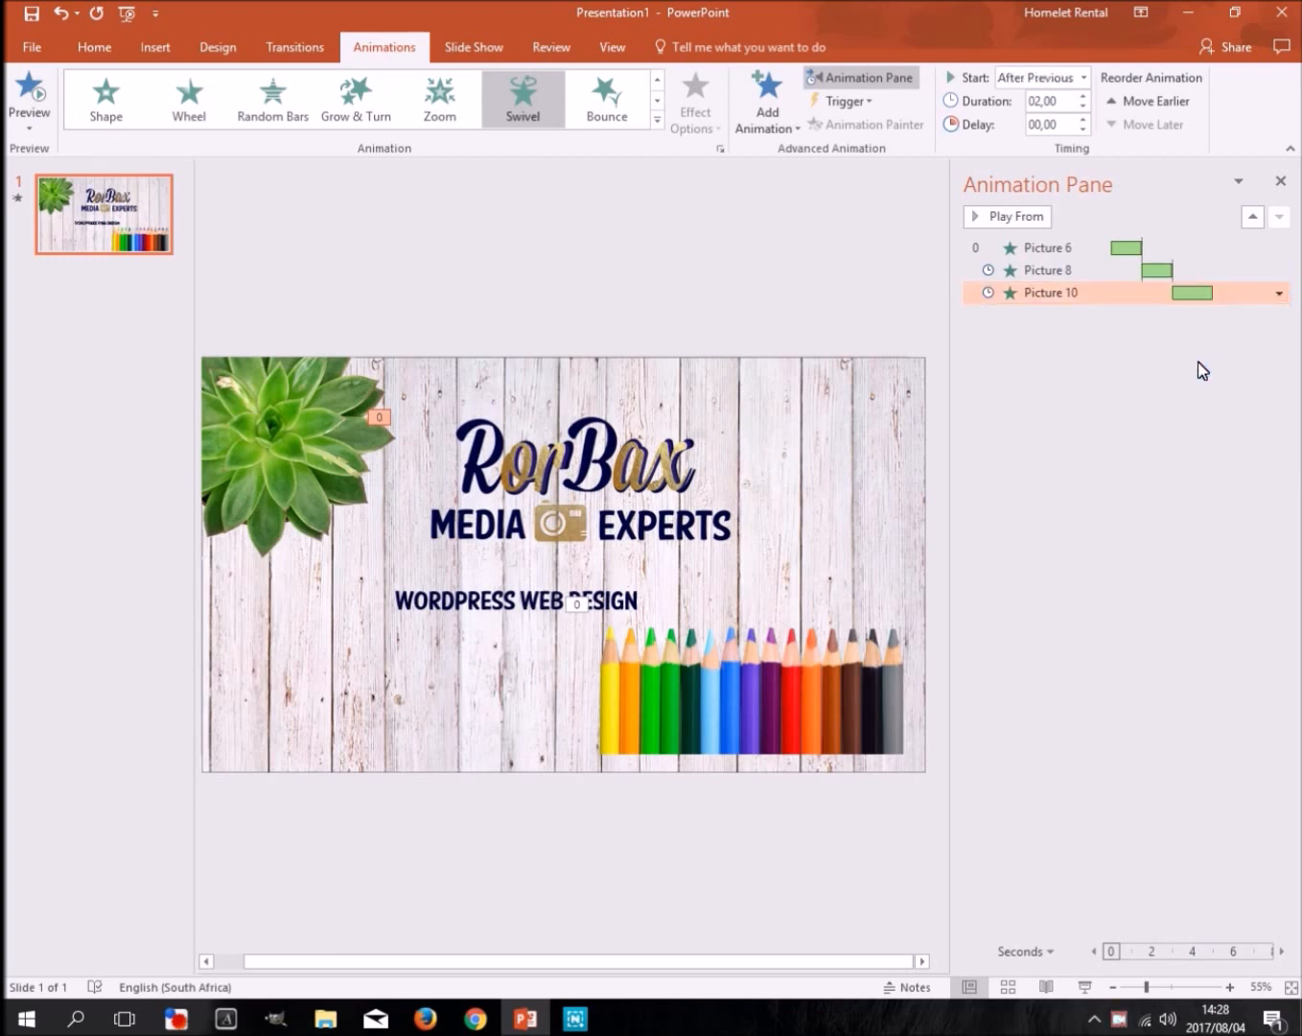
# Try the Teeter emphasis effect as the only animation on the WORDPRESS WEB DESIGN text
pyautogui.click(625, 585)
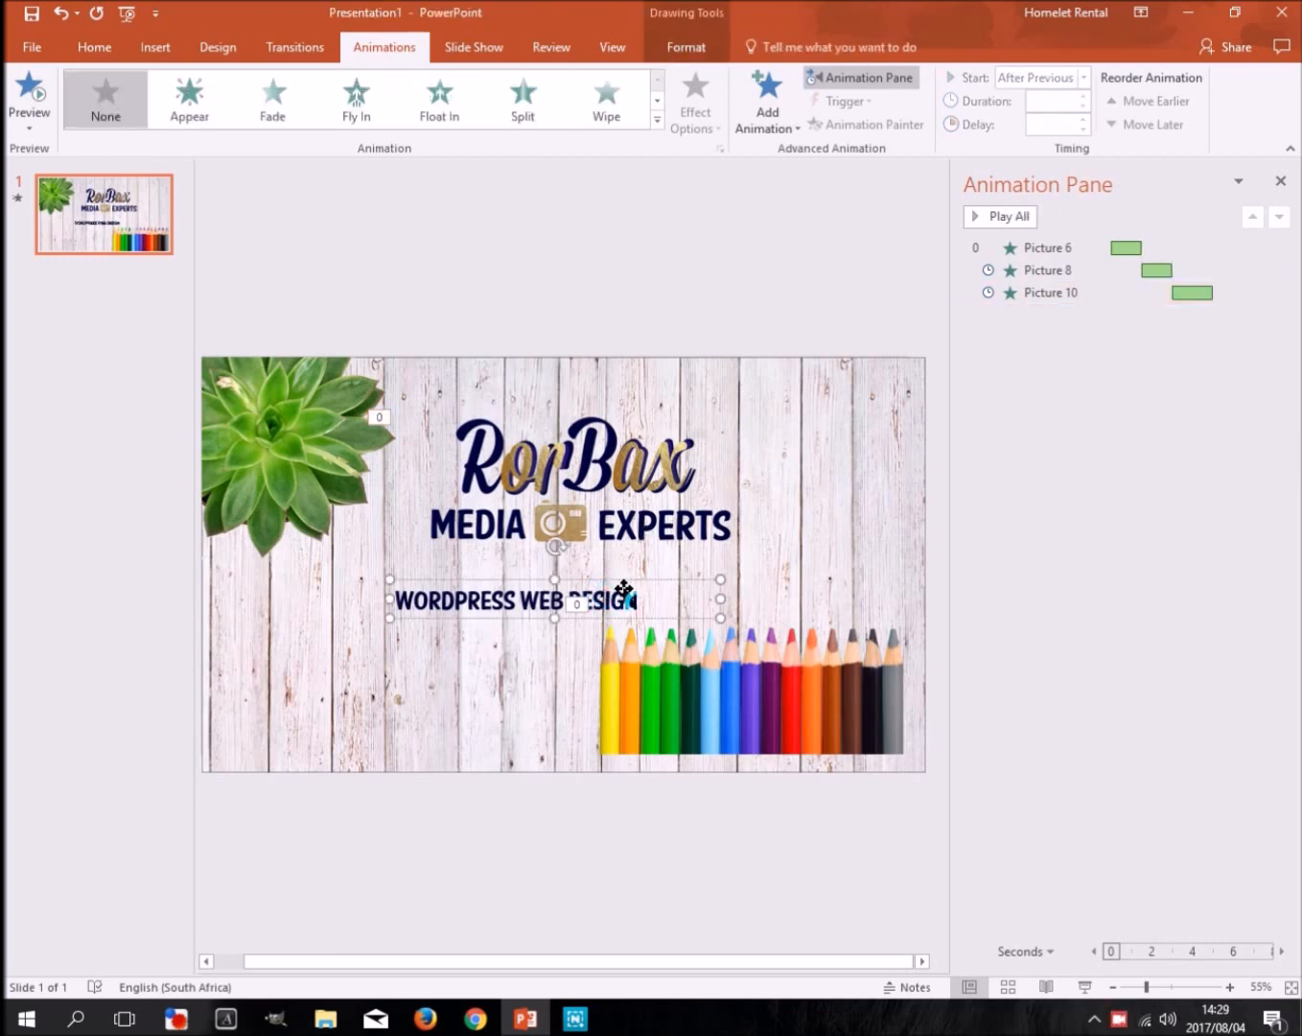
pyautogui.click(657, 120)
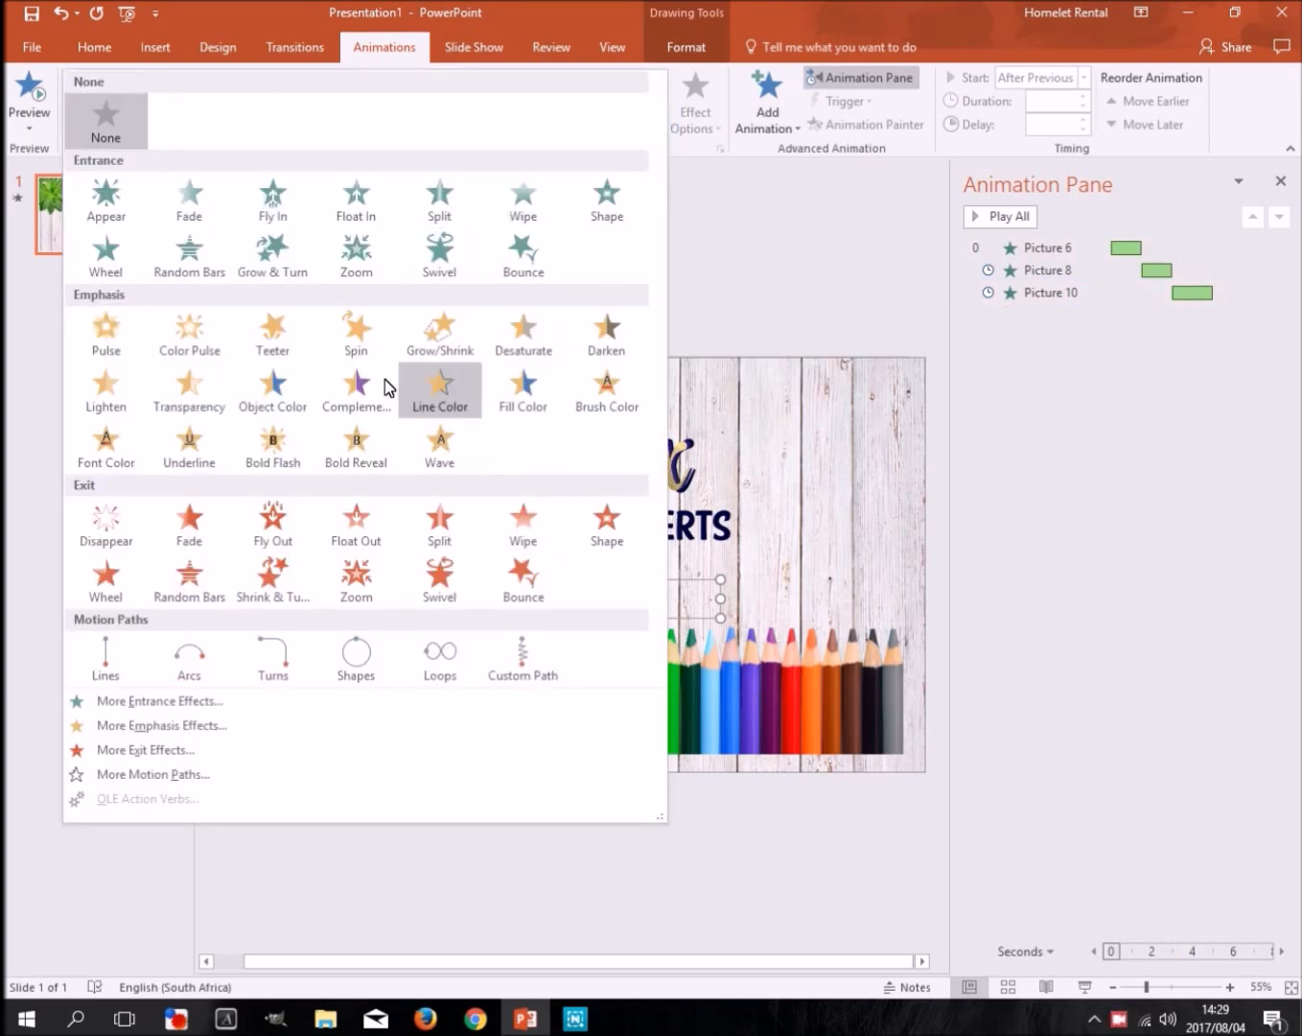
pyautogui.click(295, 348)
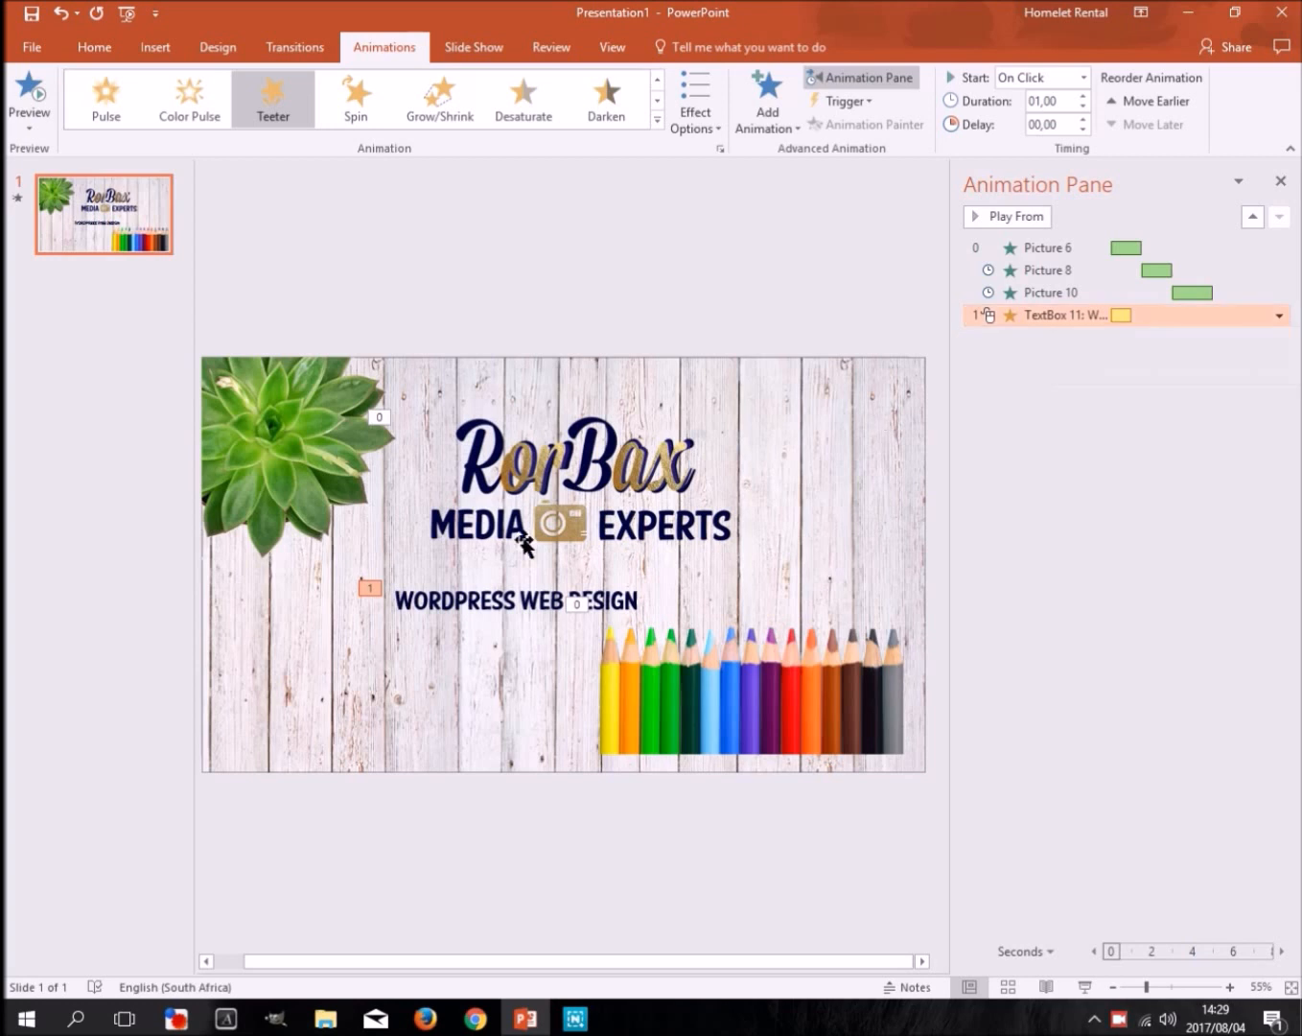
# Change the animation of the WORDPRESS WEB DESIGN text box to the Fade entrance effect
pyautogui.click(504, 586)
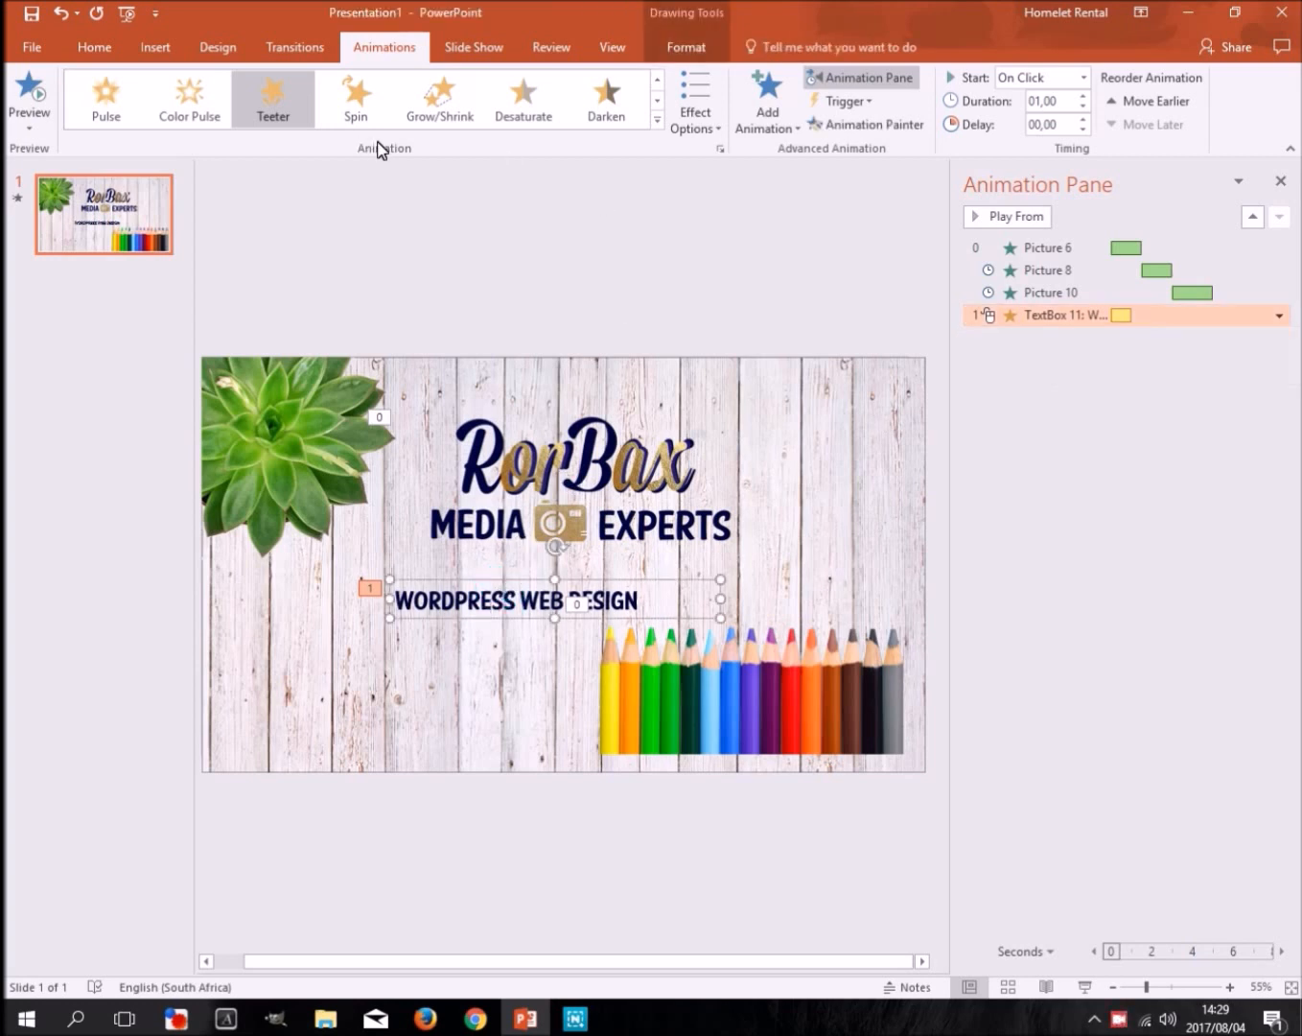
pyautogui.click(661, 121)
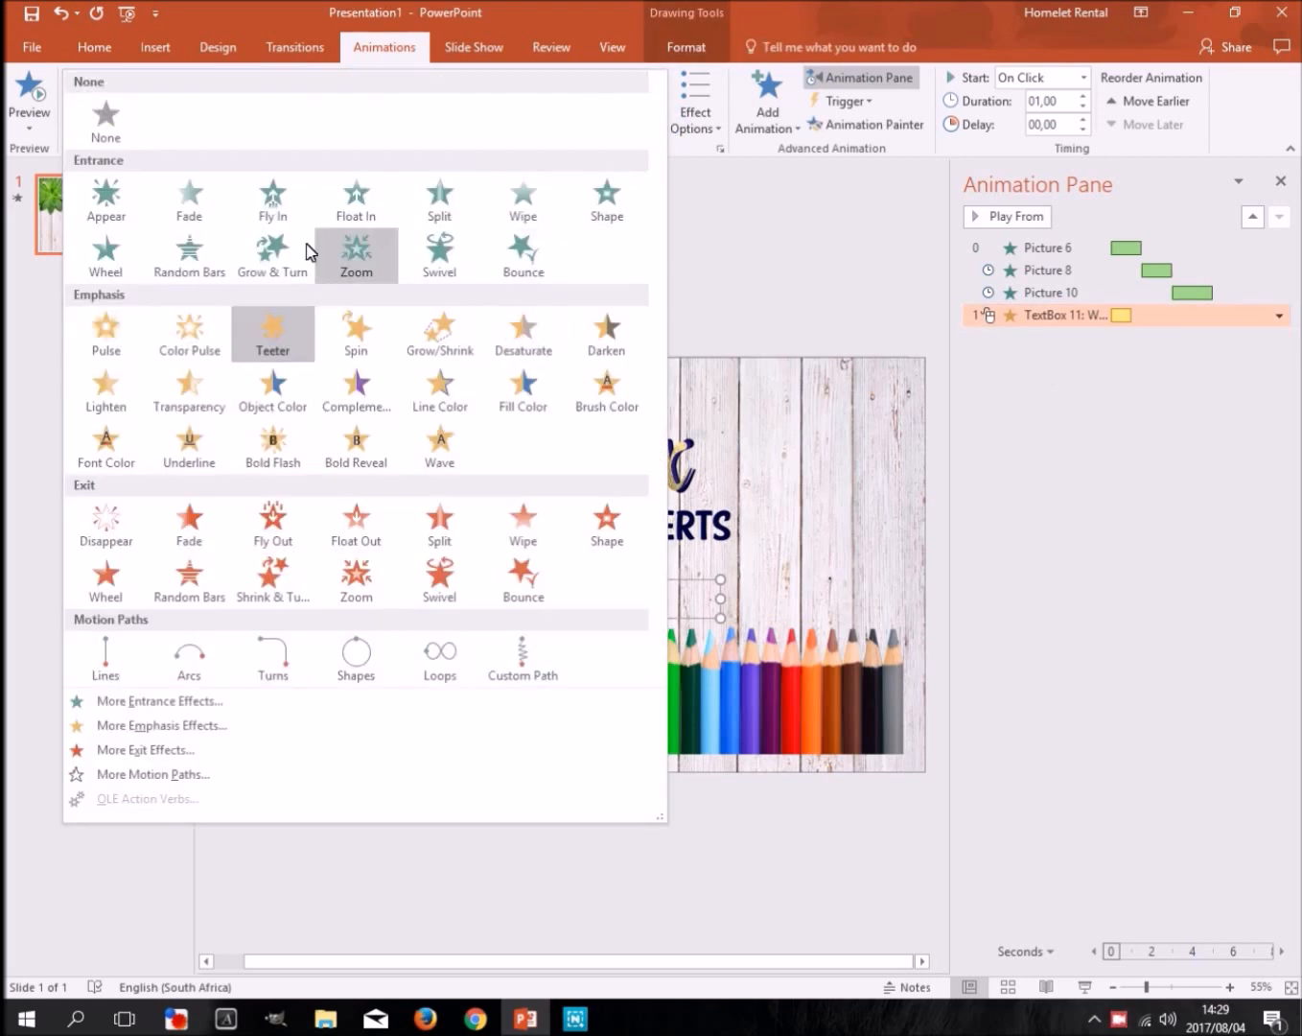
pyautogui.click(225, 211)
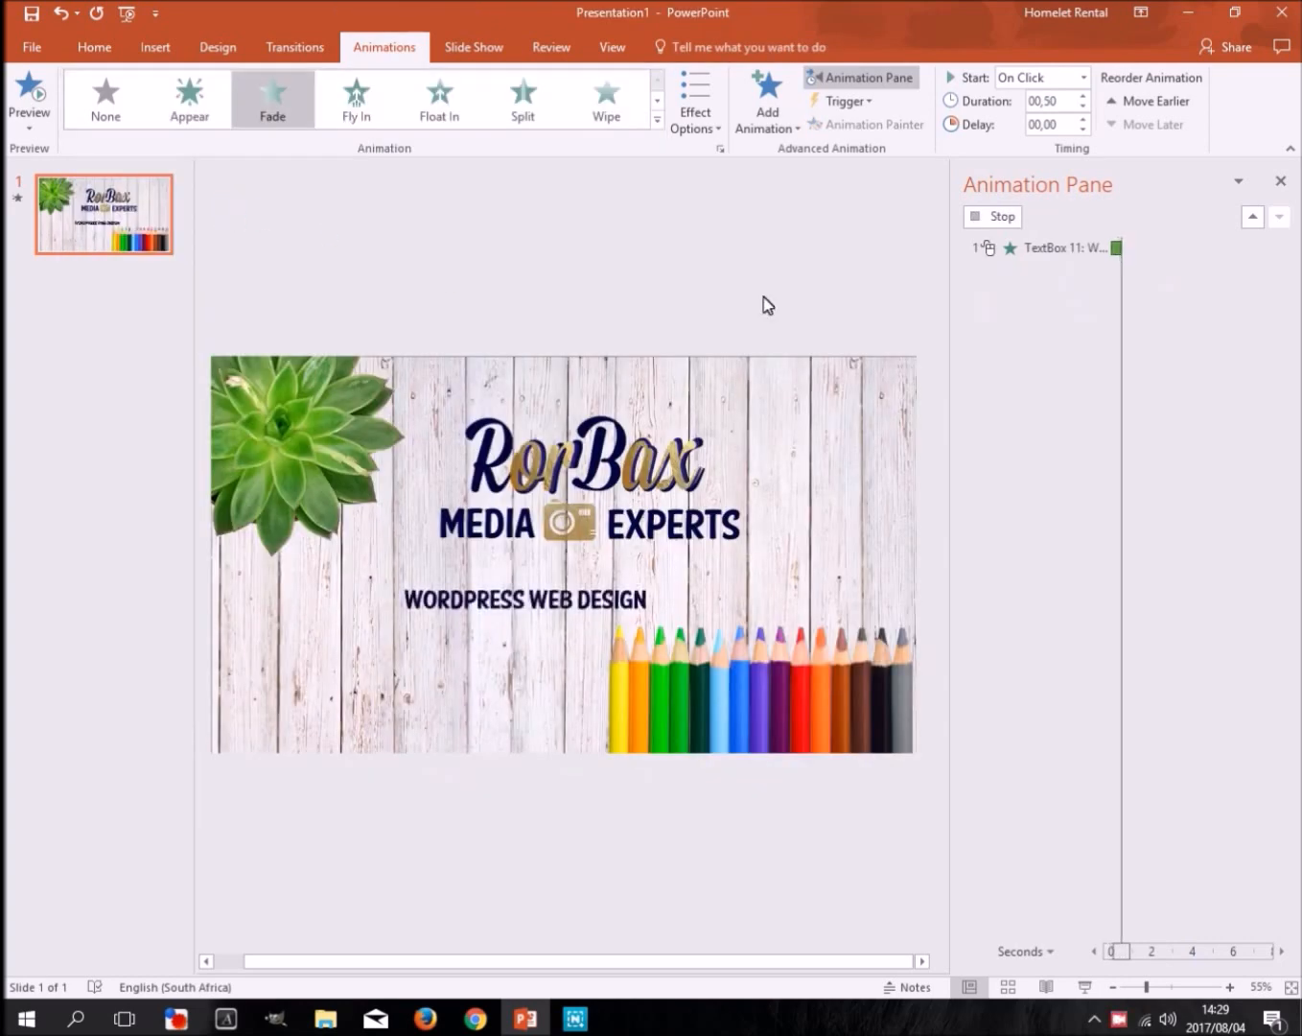
pyautogui.click(983, 215)
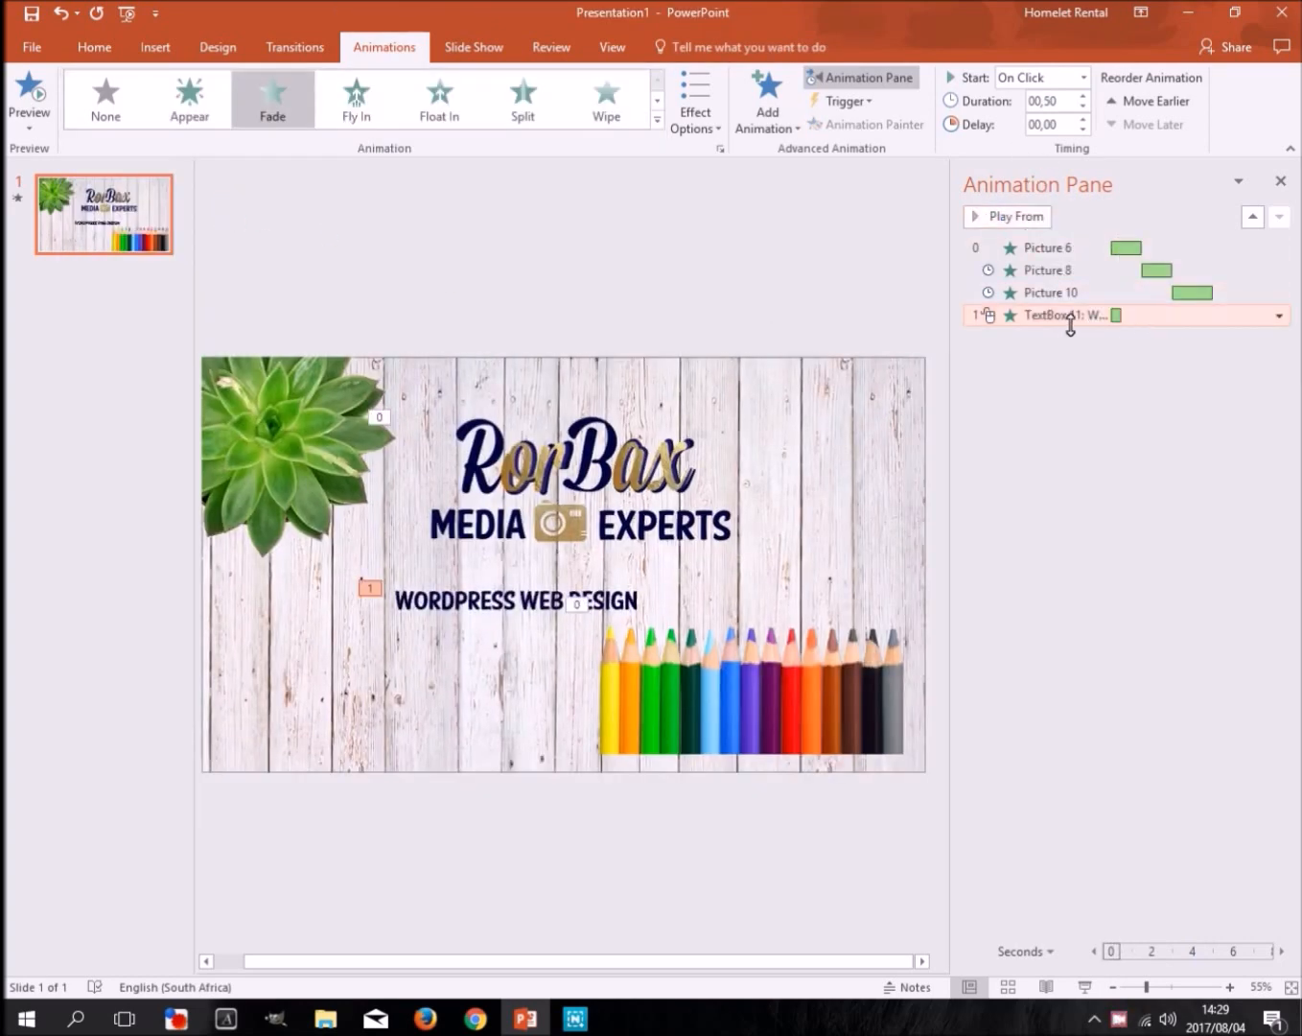
# Add Teeter as a second animation on the WORDPRESS WEB DESIGN text box, keeping its Fade entrance
pyautogui.click(586, 602)
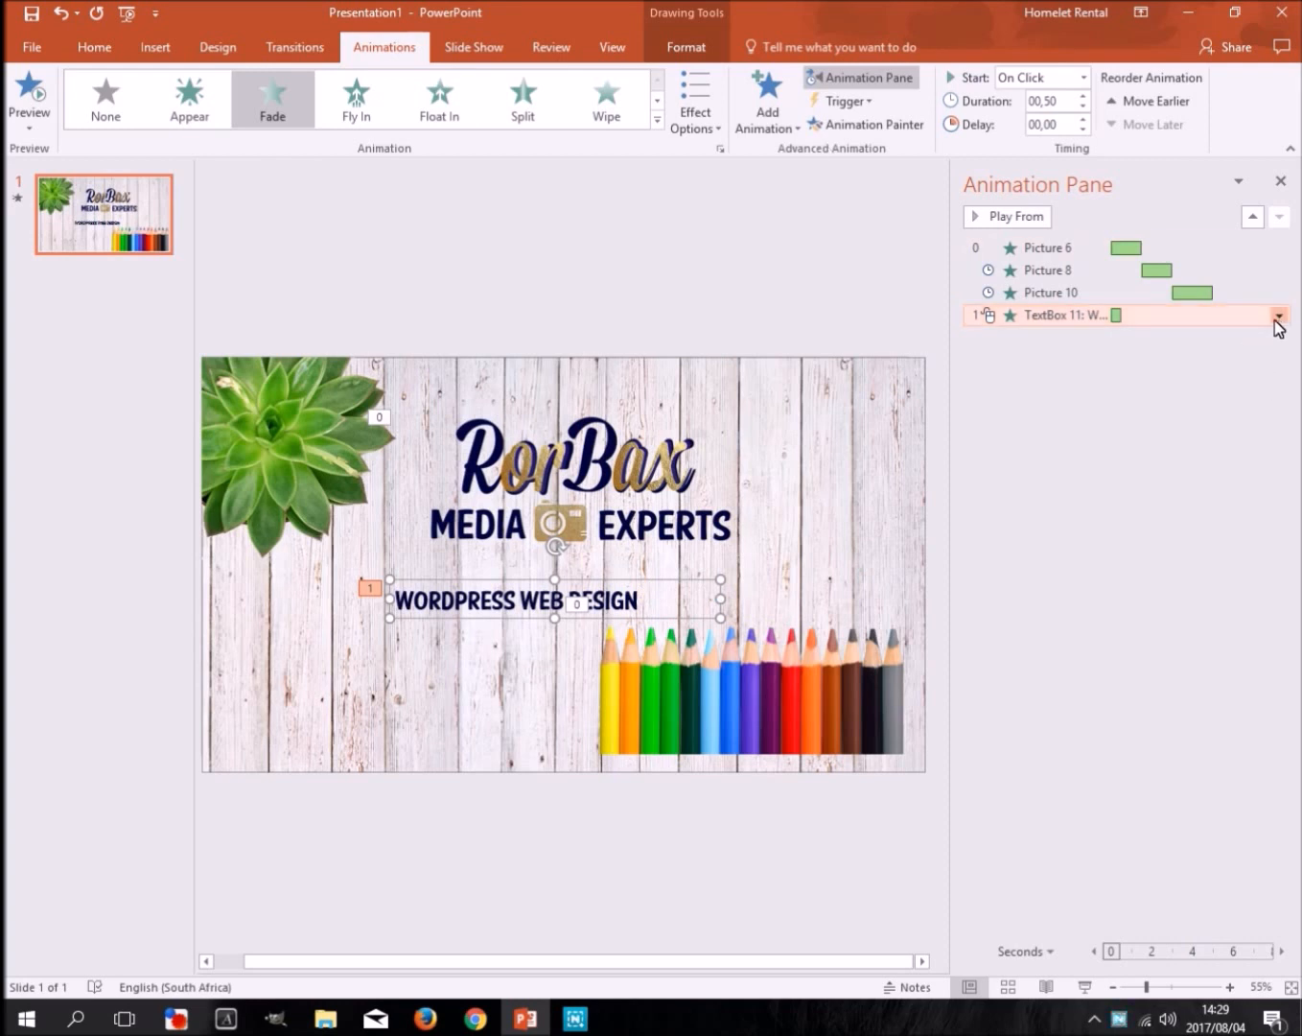
pyautogui.click(776, 127)
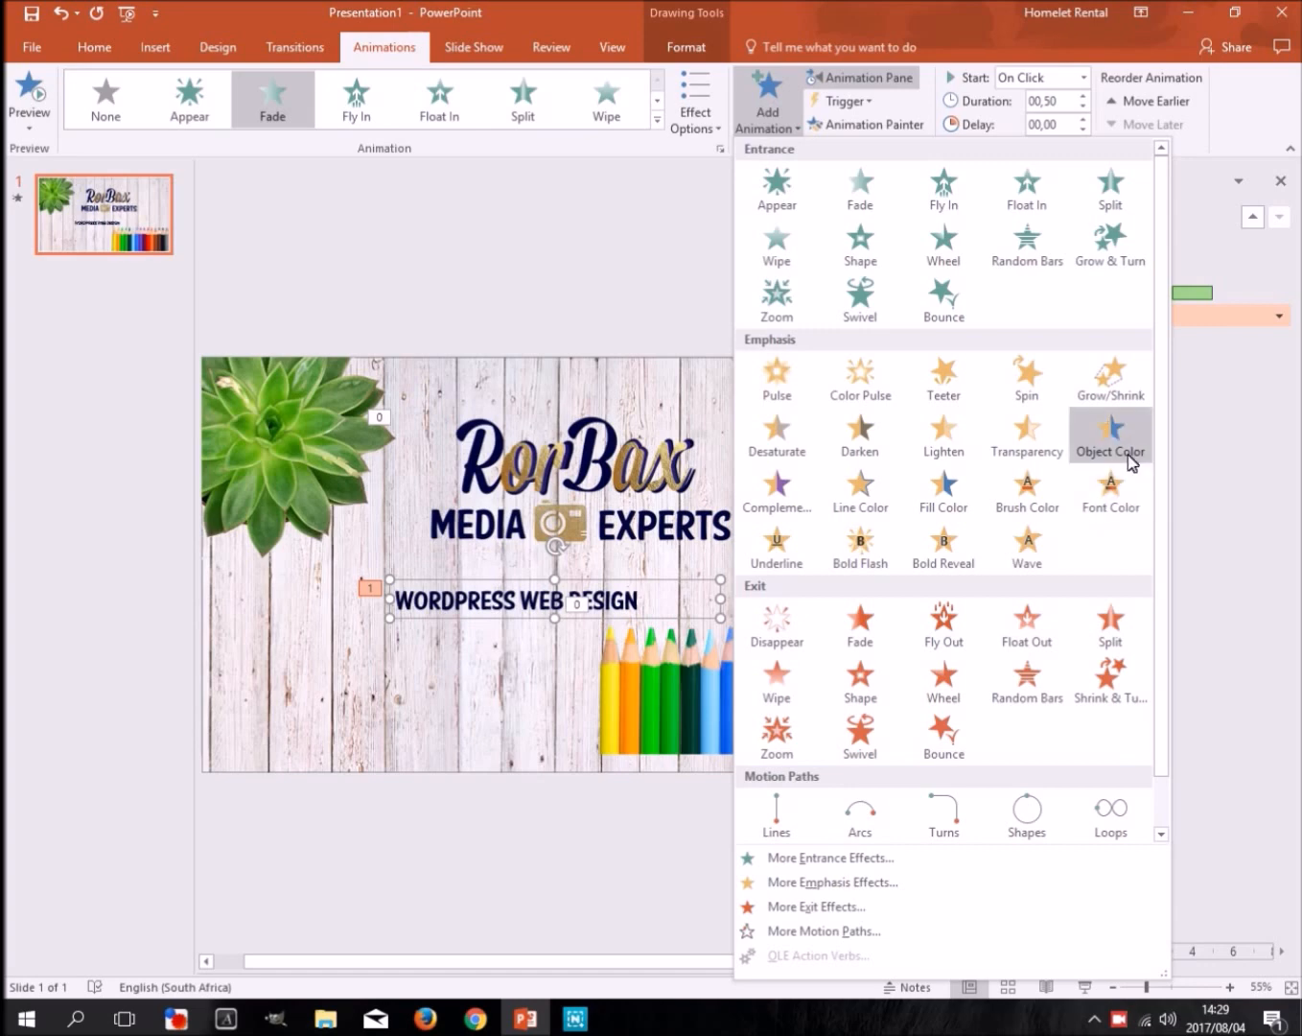
pyautogui.click(948, 385)
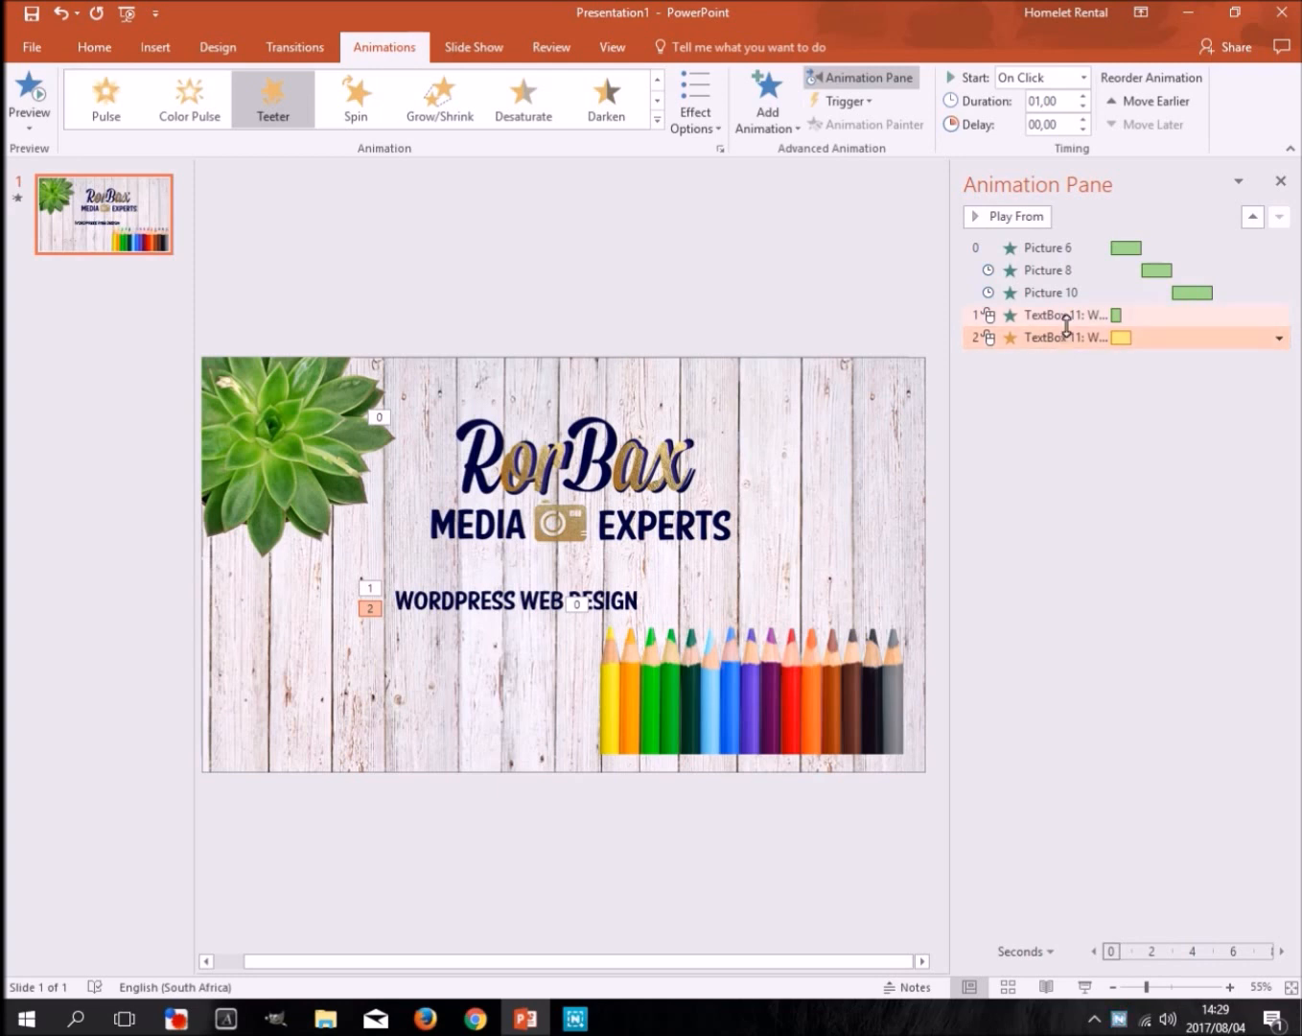
# Set the Fade entrance of the WORDPRESS WEB DESIGN text box to start after the previous animation
pyautogui.click(1063, 324)
pyautogui.click(1064, 335)
pyautogui.click(1065, 323)
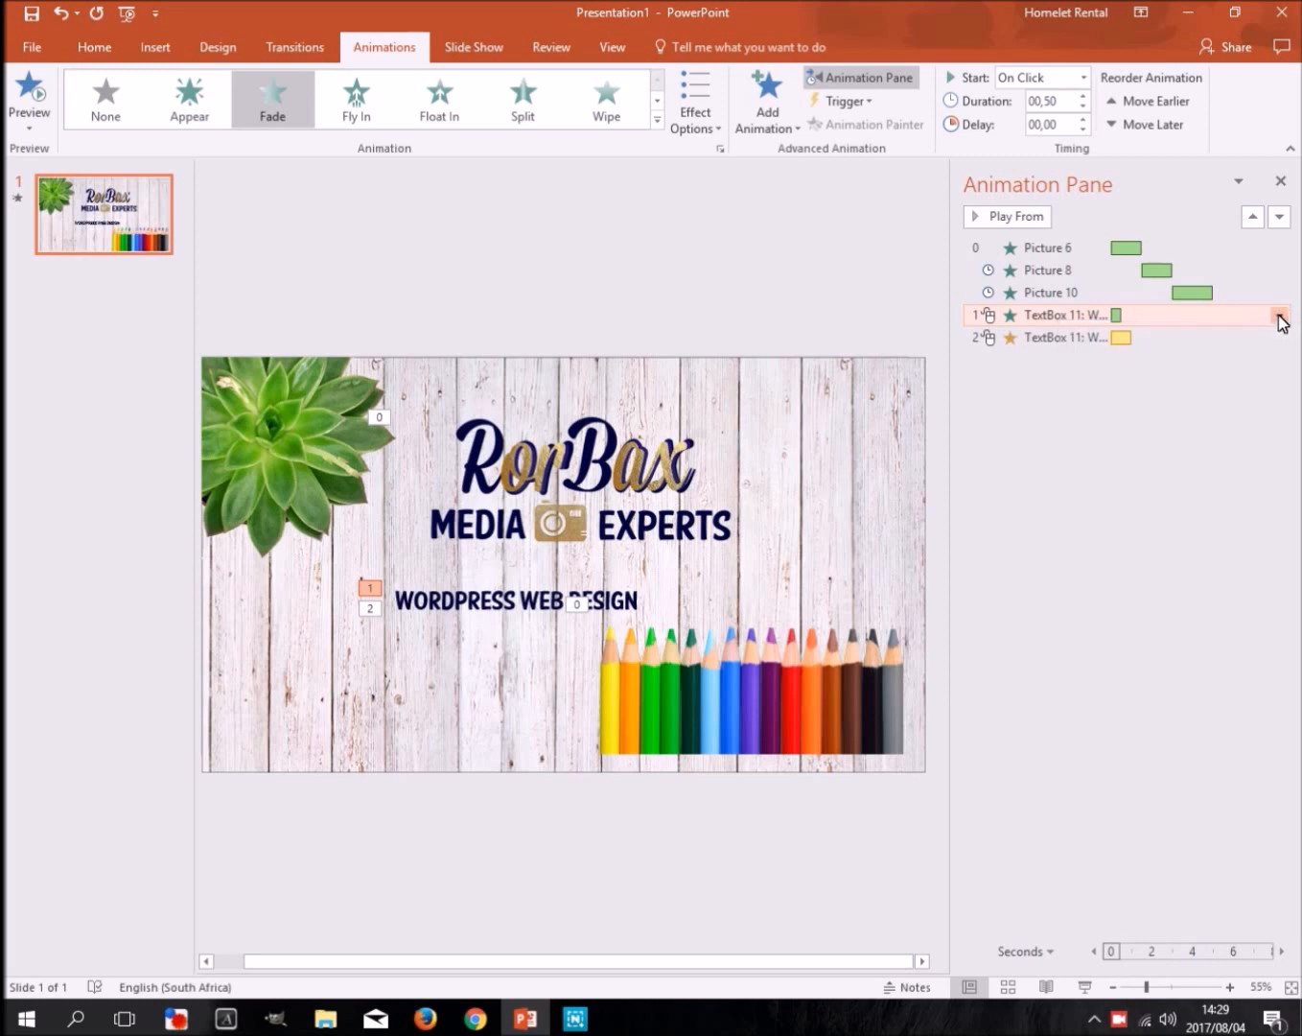
pyautogui.click(1279, 316)
pyautogui.click(1215, 385)
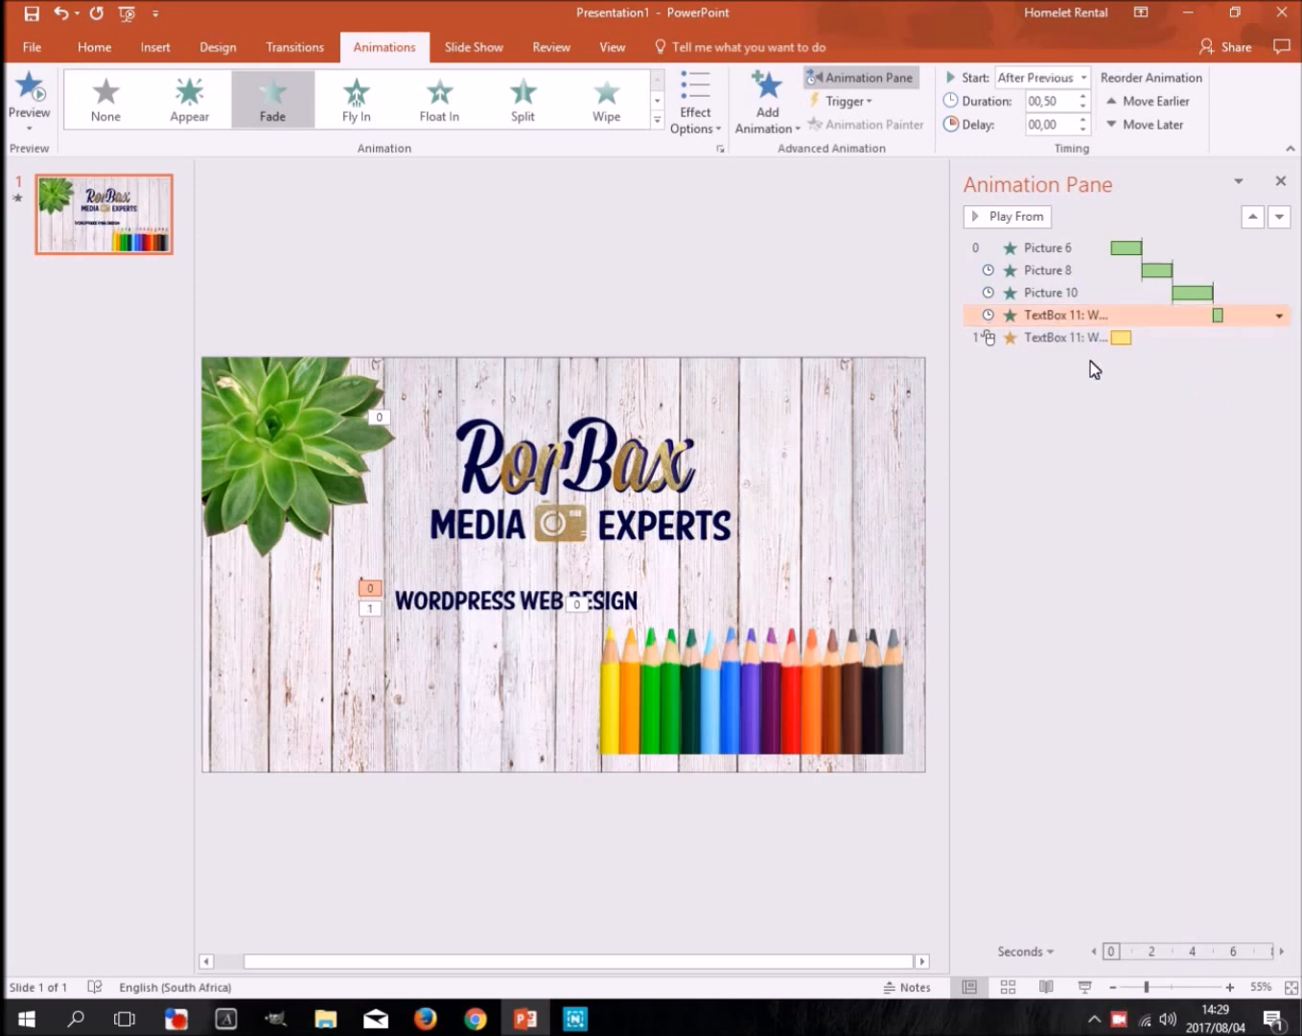
# Set the text box's Teeter animation to start after the previous one, and preview the whole sequence from Picture 6
pyautogui.click(1060, 338)
pyautogui.click(1280, 337)
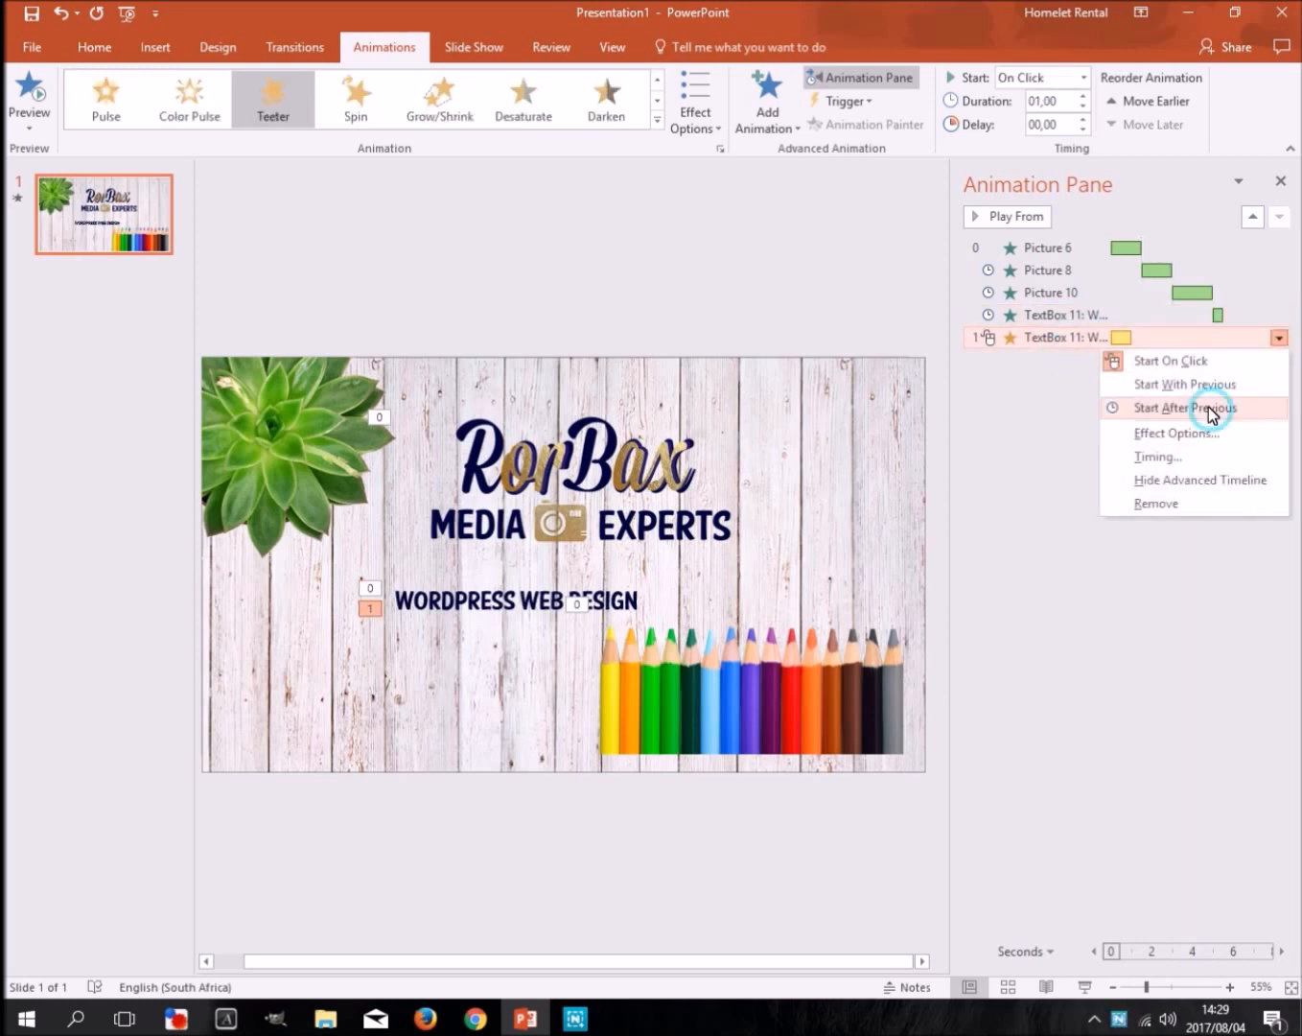
pyautogui.click(1210, 409)
pyautogui.click(1065, 251)
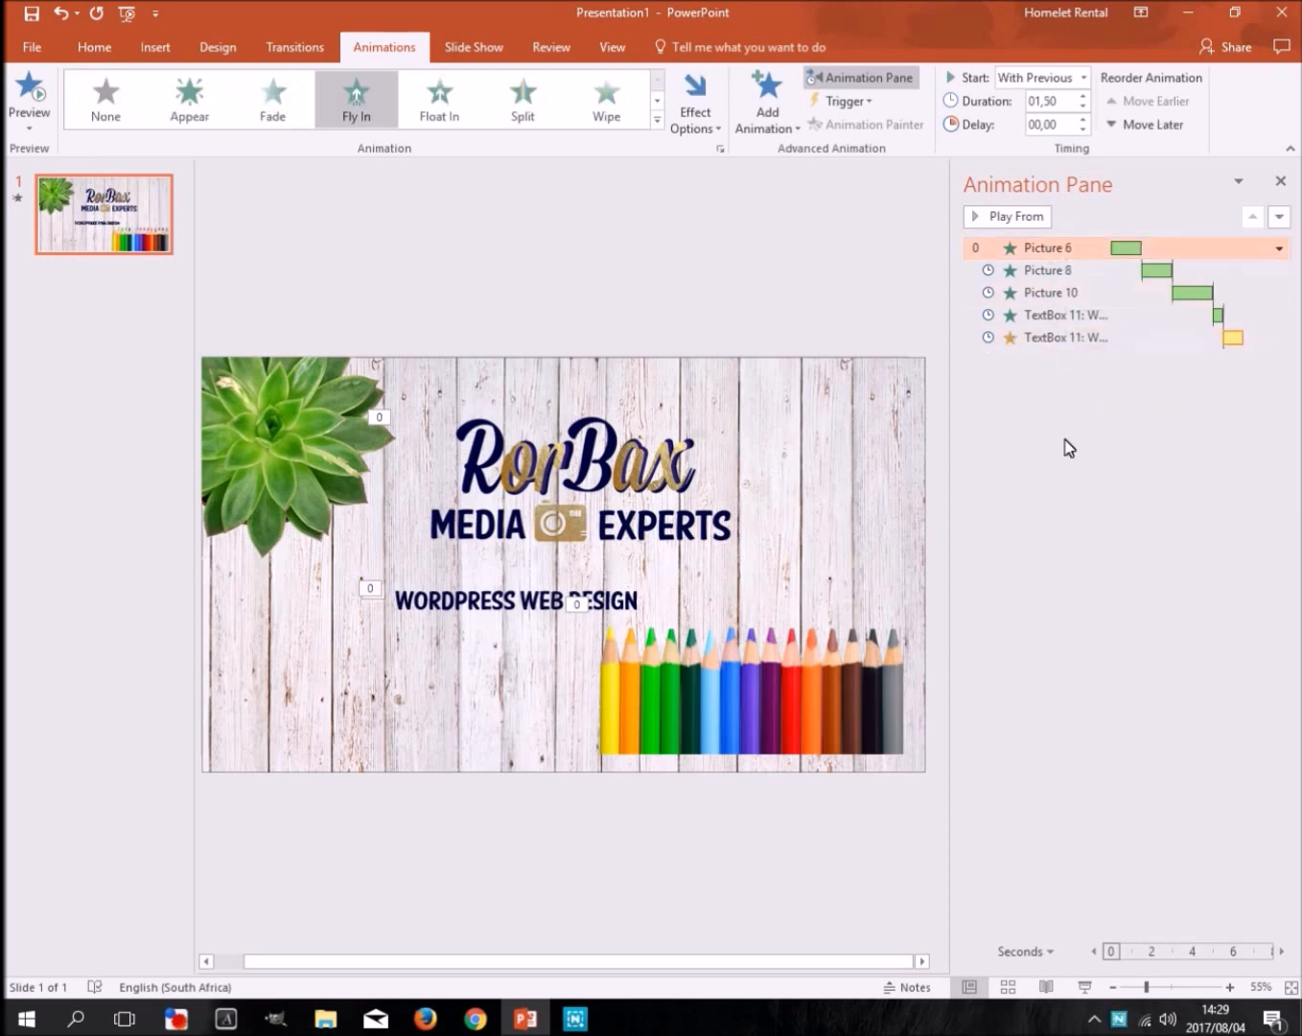
pyautogui.click(1008, 217)
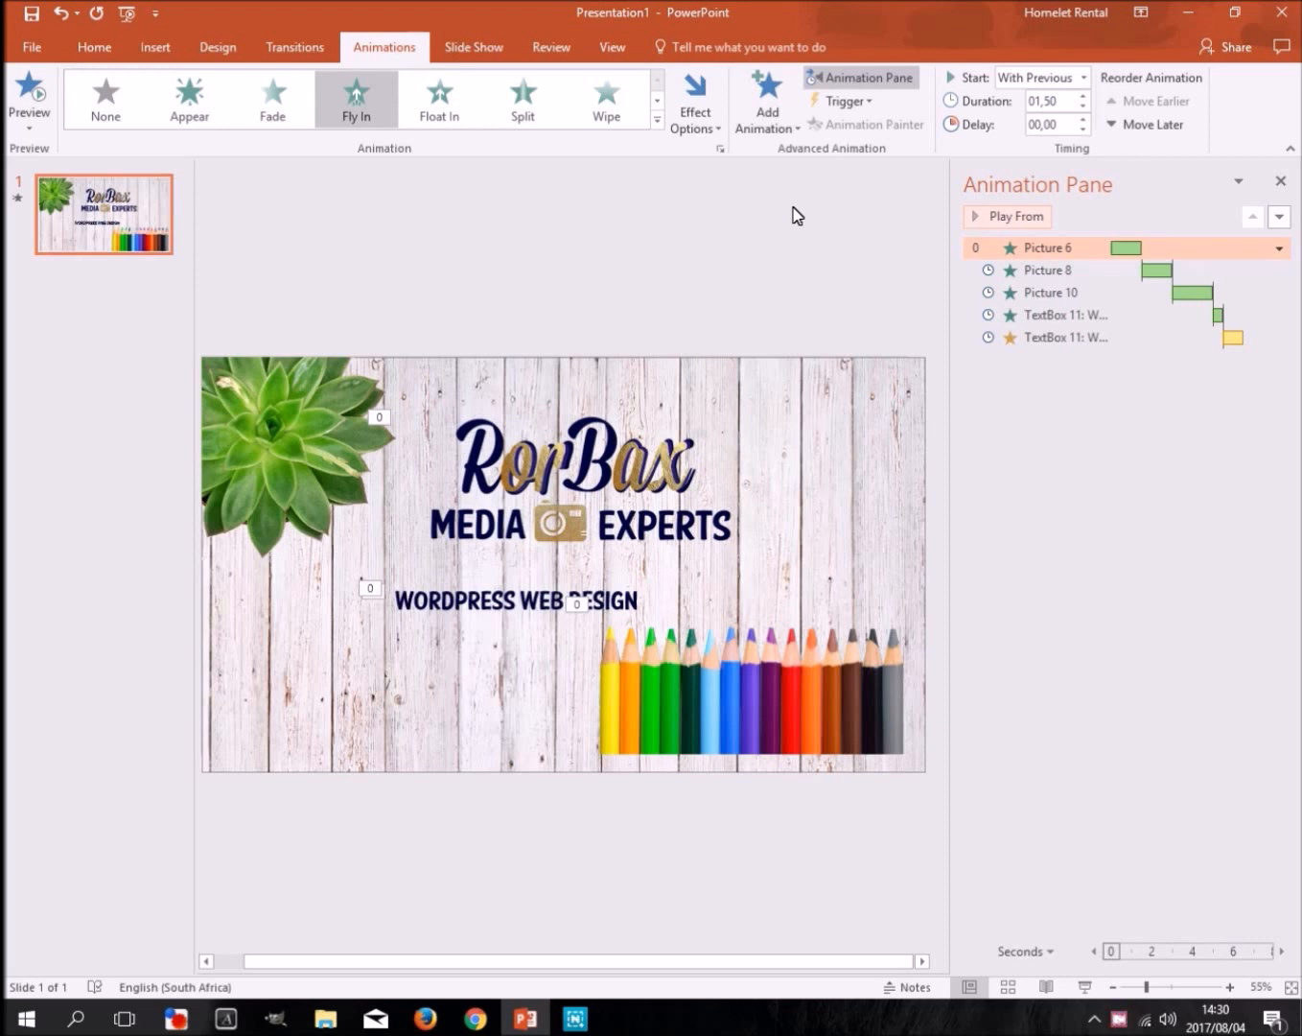
# Add the Zoom exit effect to the WORDPRESS WEB DESIGN text box as an additional animation
pyautogui.click(1137, 343)
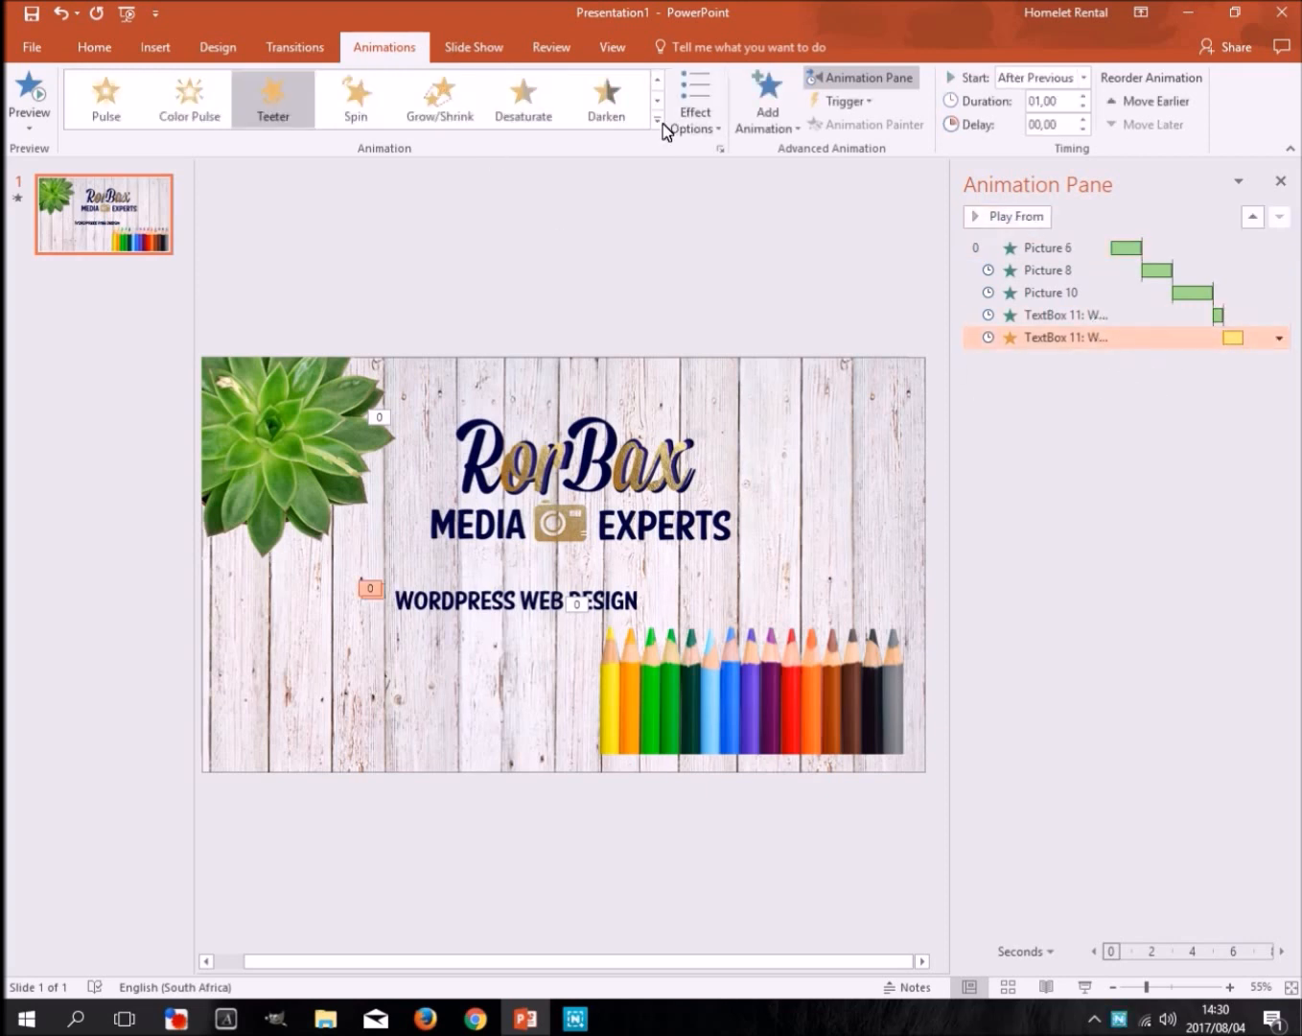
pyautogui.click(597, 582)
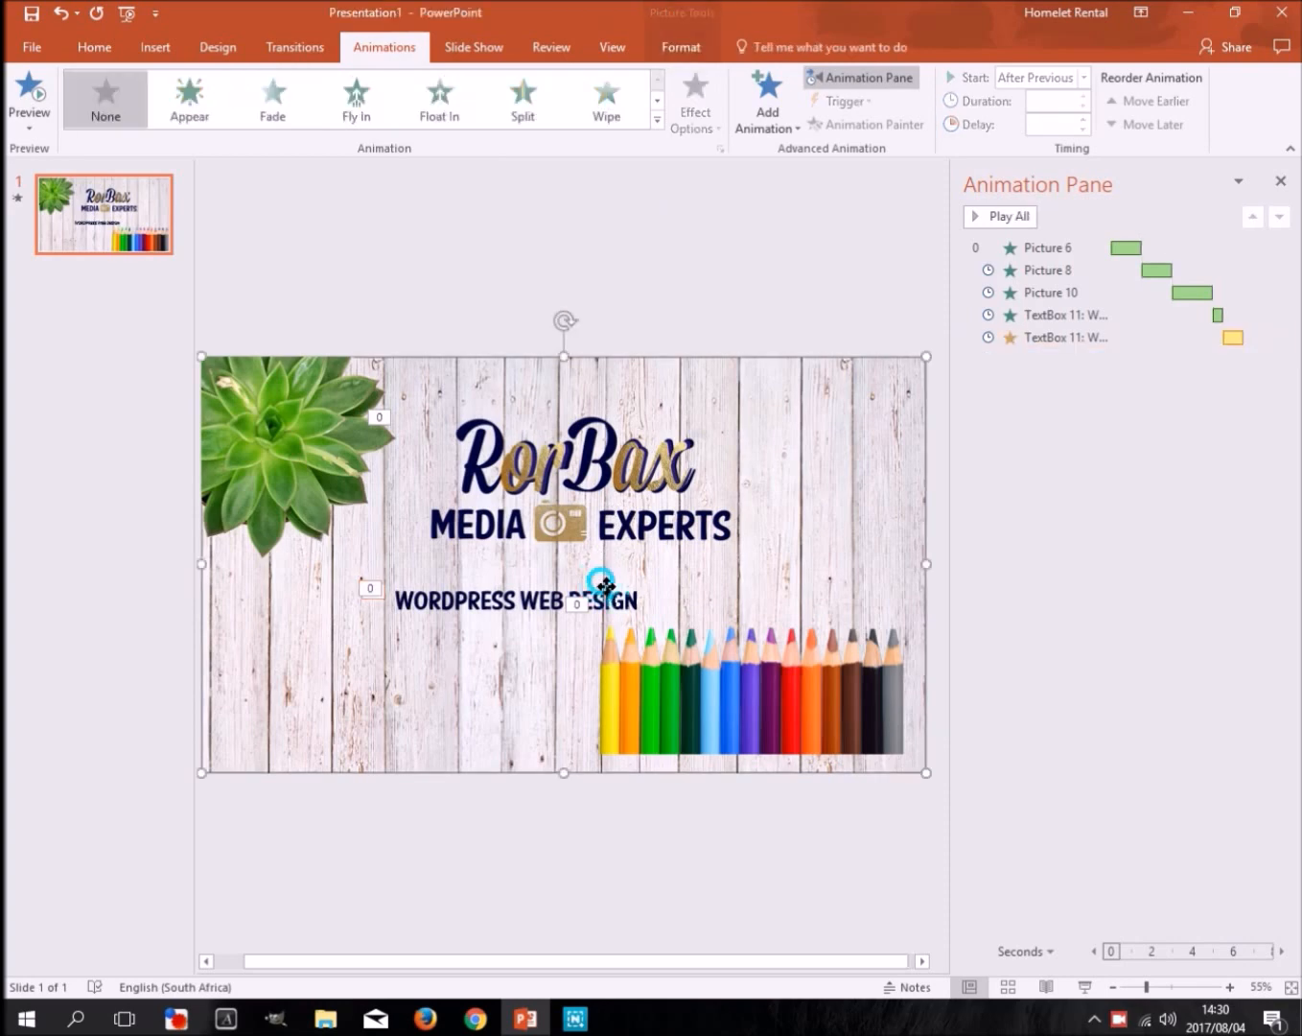
pyautogui.click(613, 591)
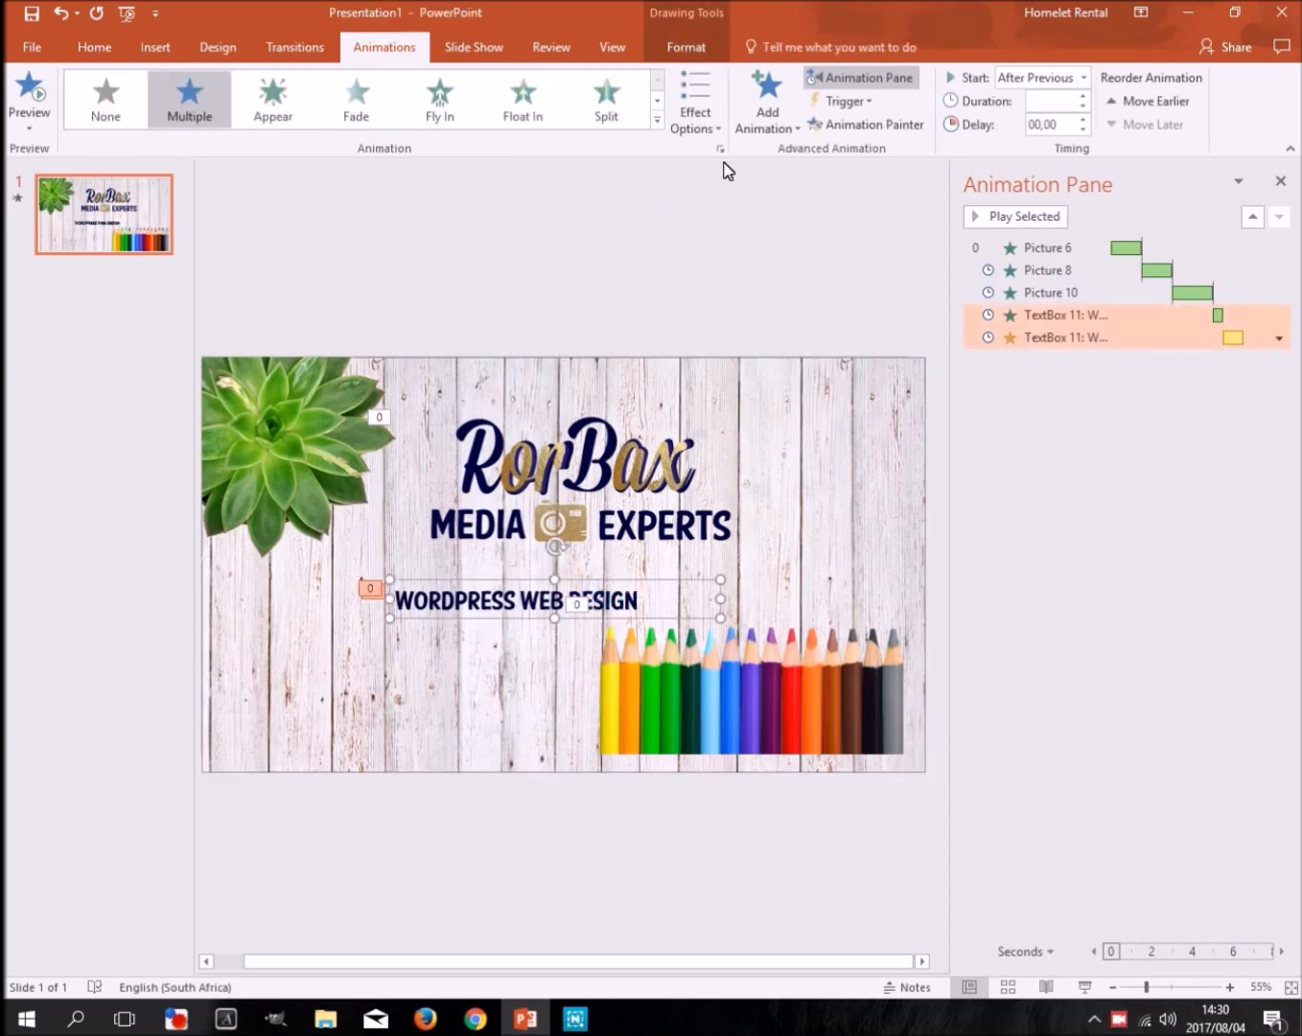
pyautogui.click(781, 128)
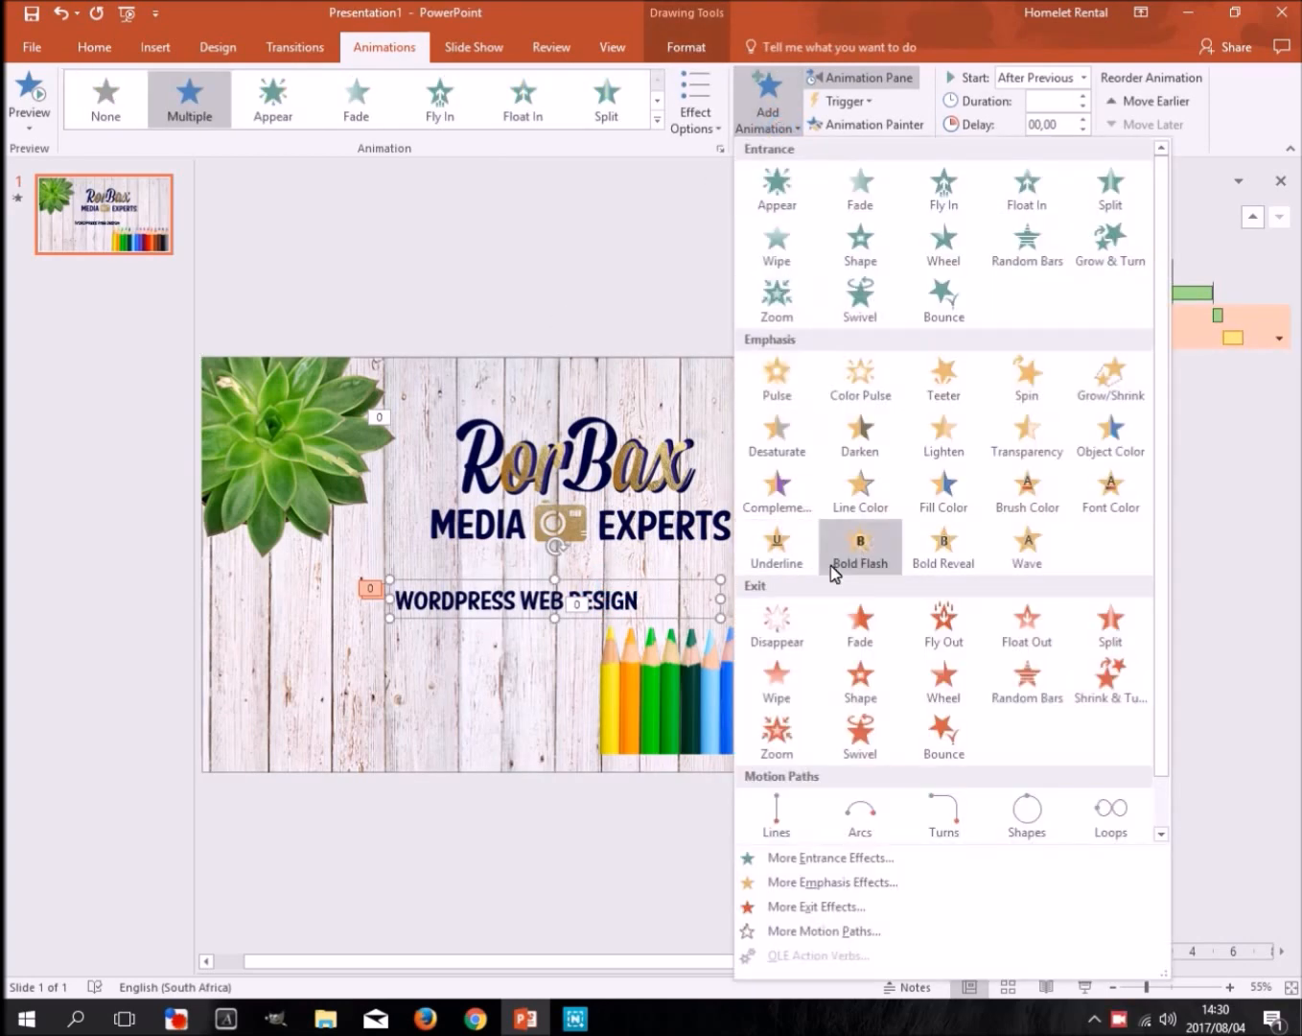
pyautogui.click(794, 746)
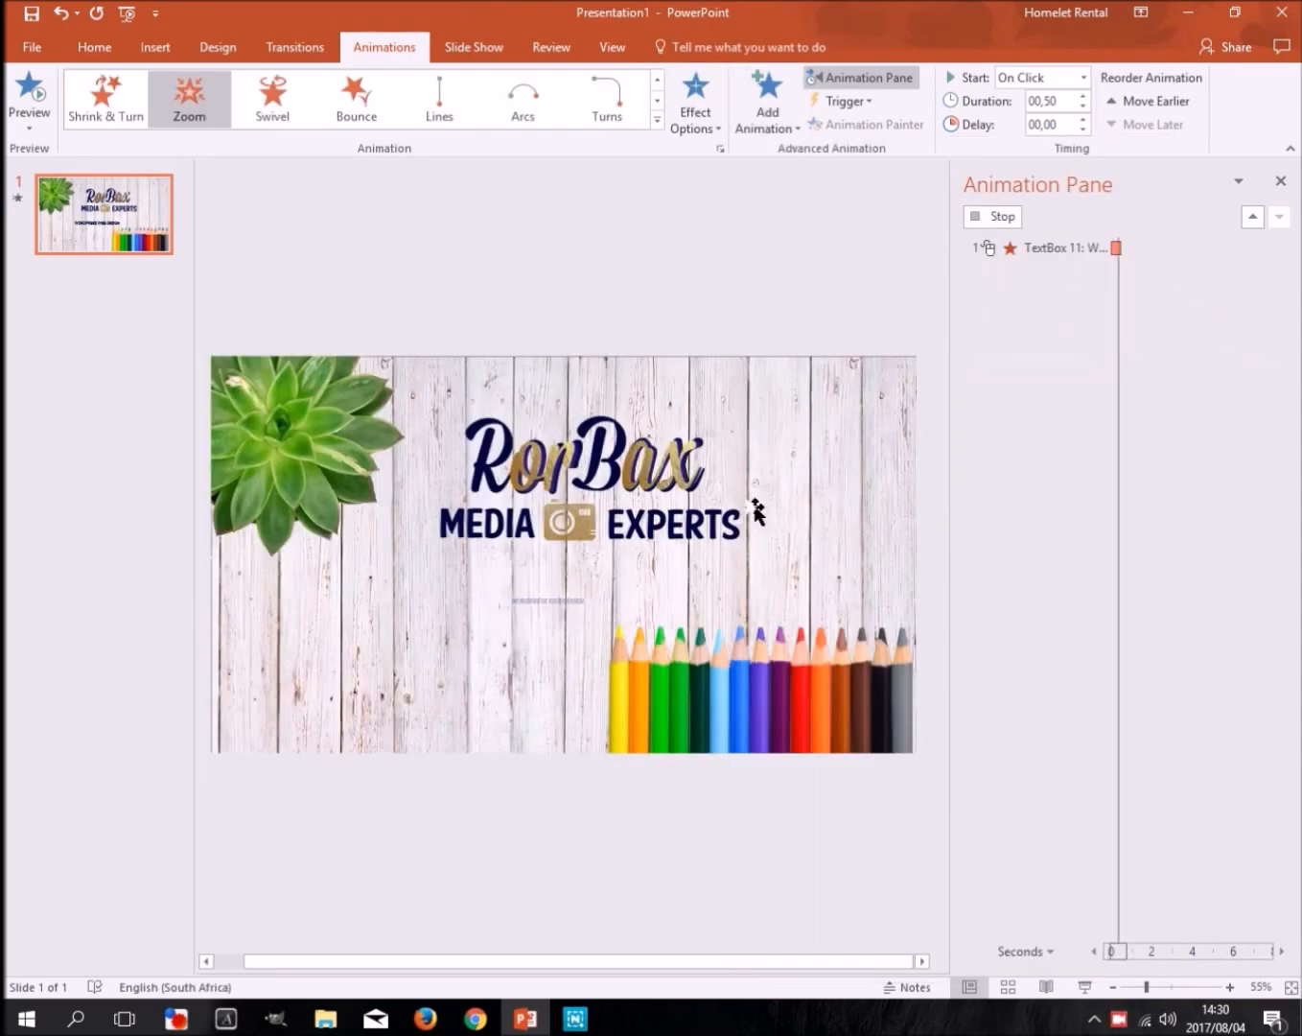
# Stop the preview and set the text box's Zoom exit effect to start after the previous animation
pyautogui.click(999, 216)
pyautogui.click(1278, 360)
pyautogui.click(1222, 440)
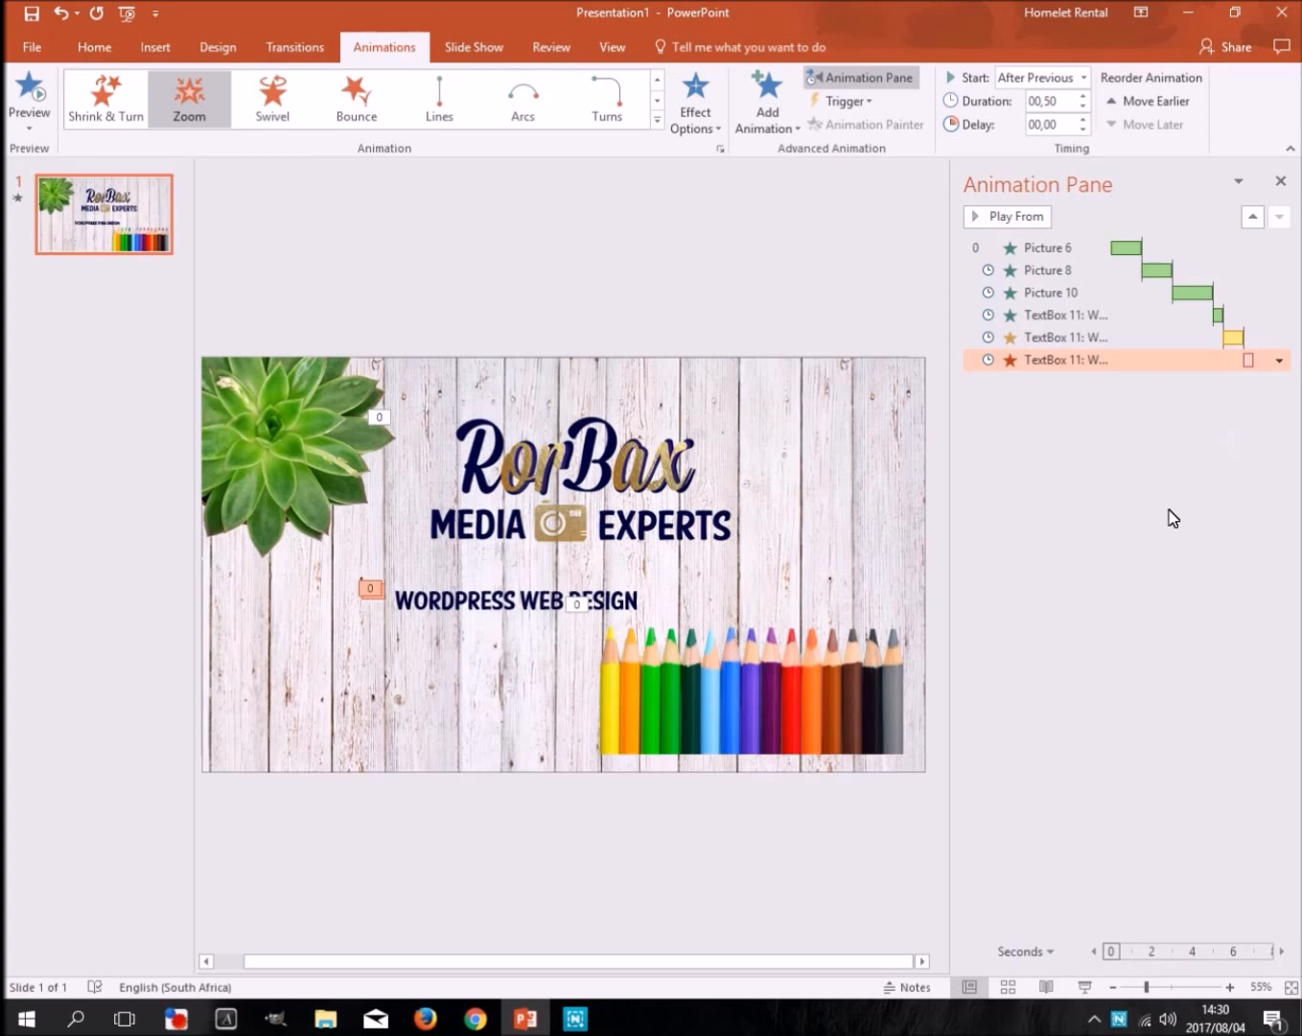
# Set the Zoom exit effect's delay to 1.5 seconds and preview the text box's animations from its Fade entrance
pyautogui.click(1278, 362)
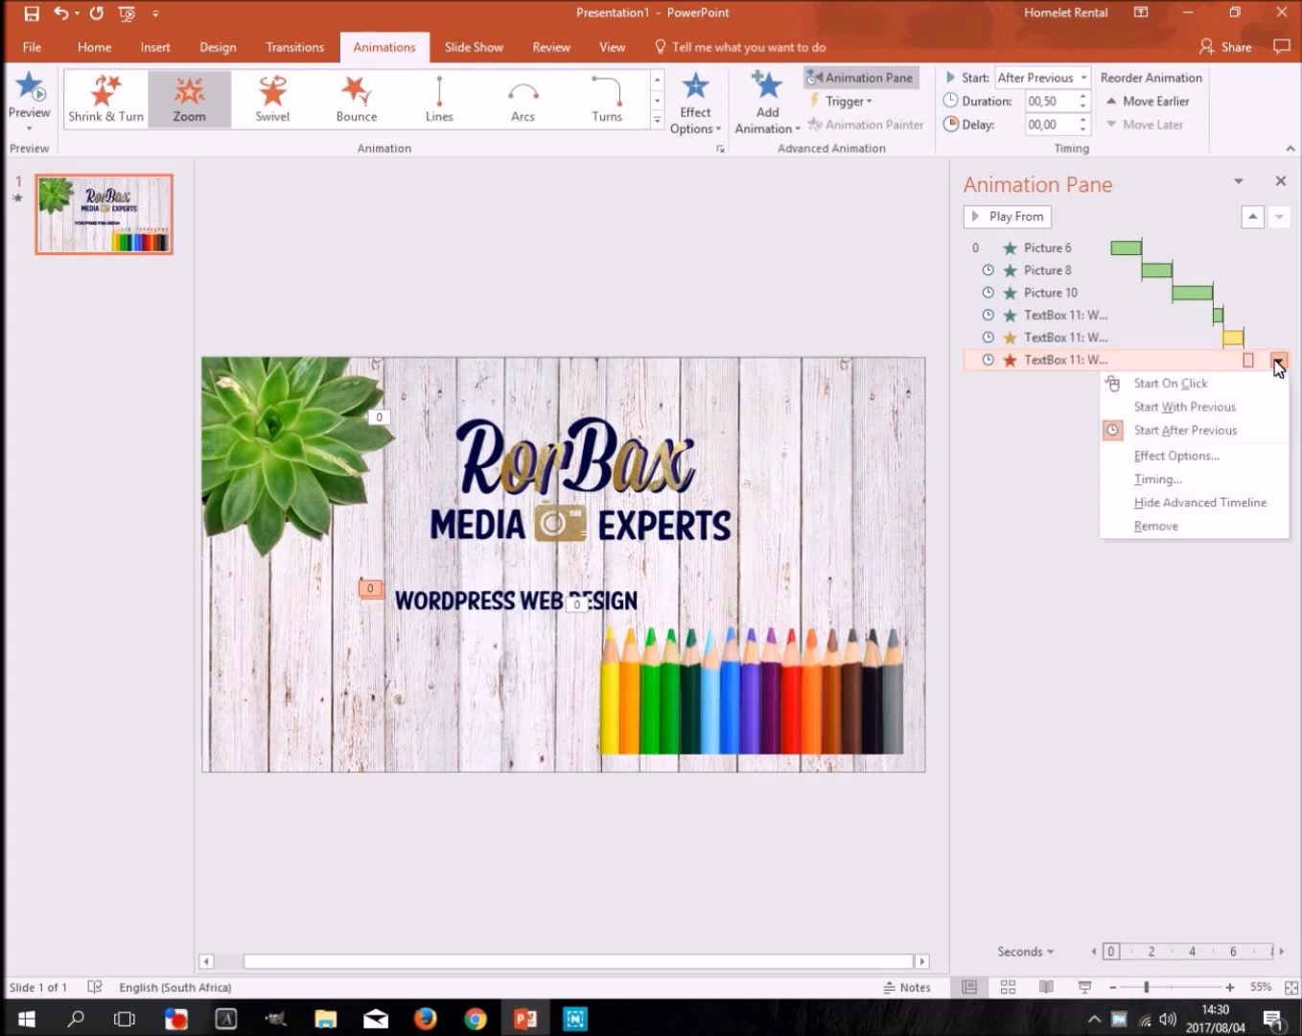
pyautogui.click(1213, 478)
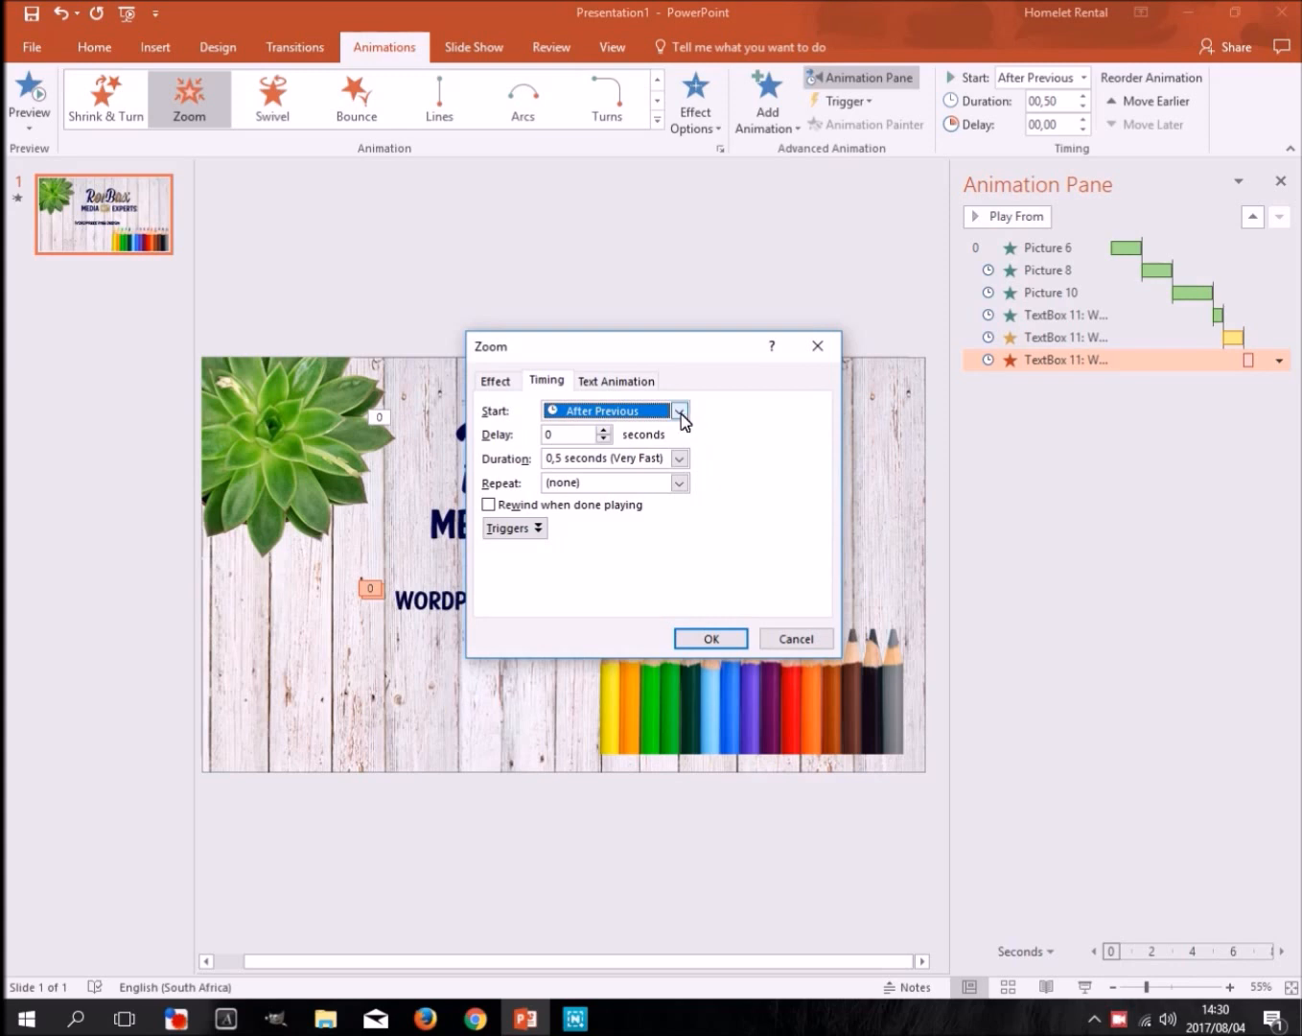
pyautogui.click(605, 429)
pyautogui.click(605, 430)
pyautogui.click(605, 430)
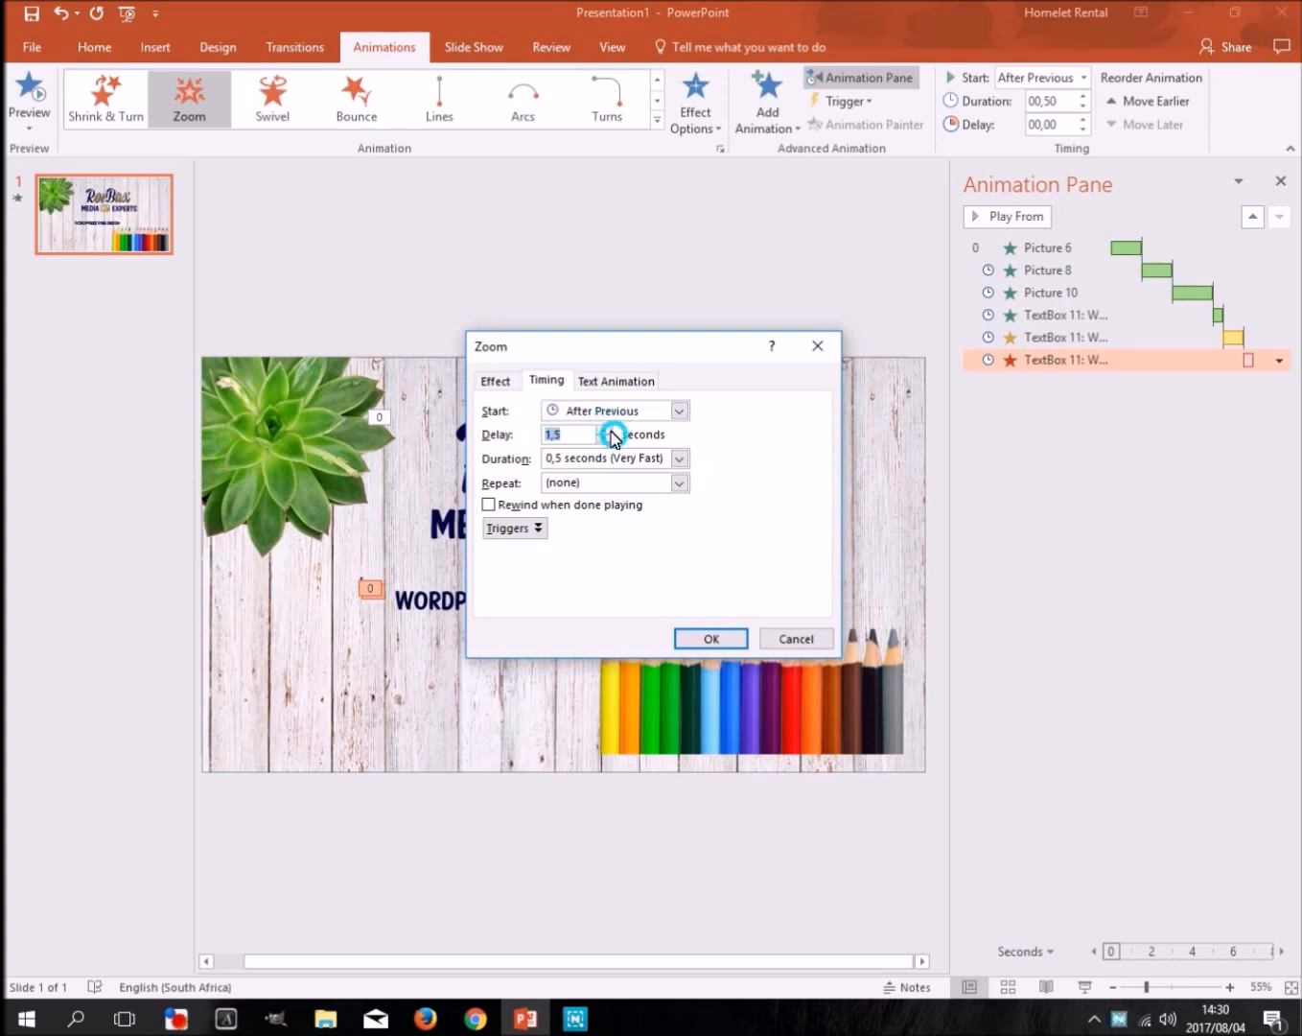
pyautogui.click(711, 640)
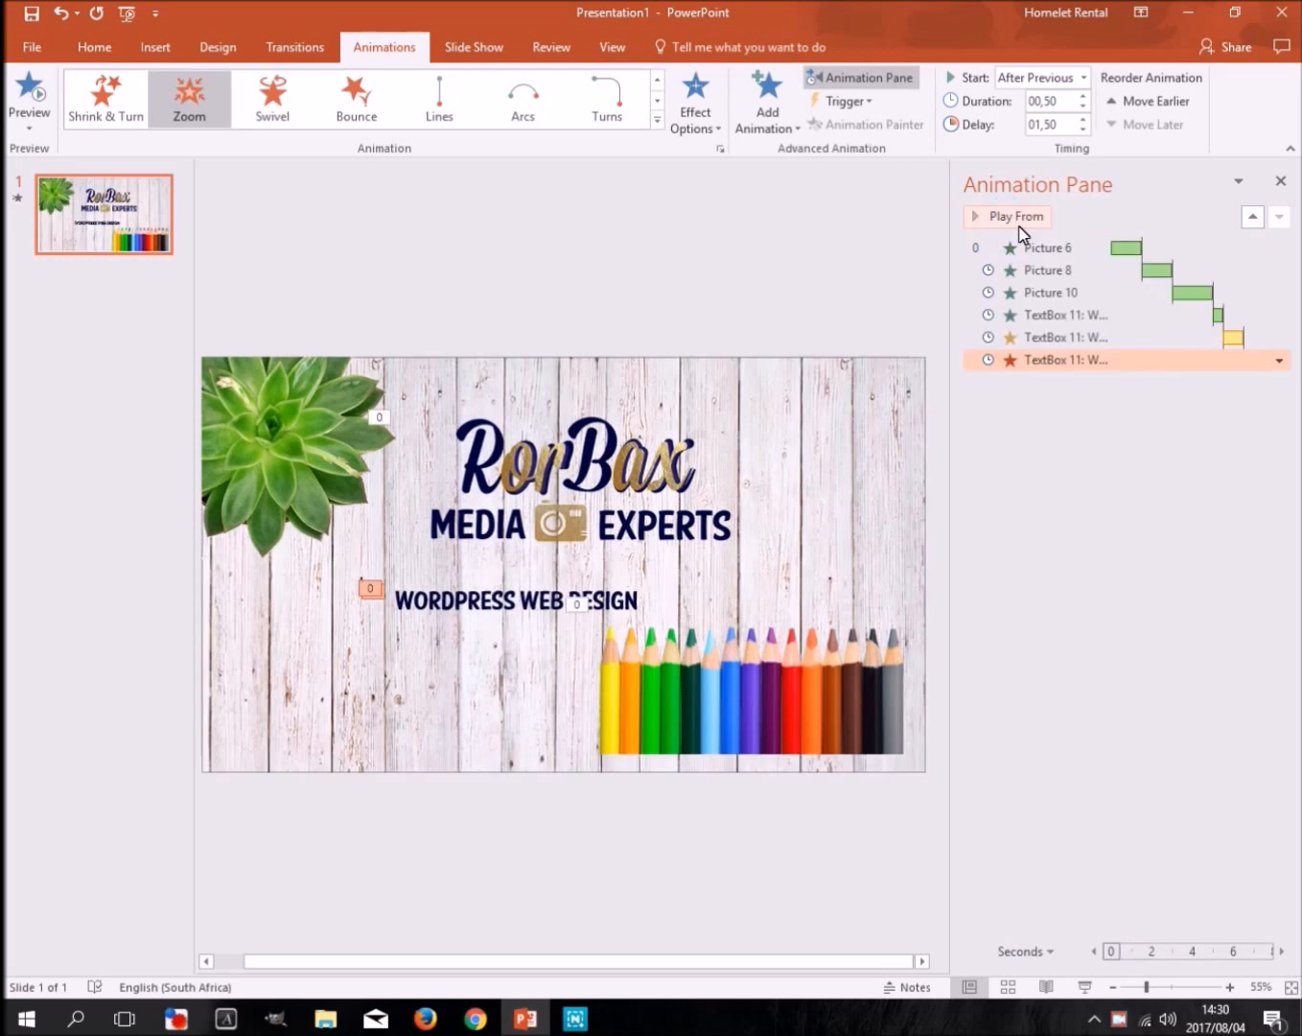
pyautogui.click(1099, 317)
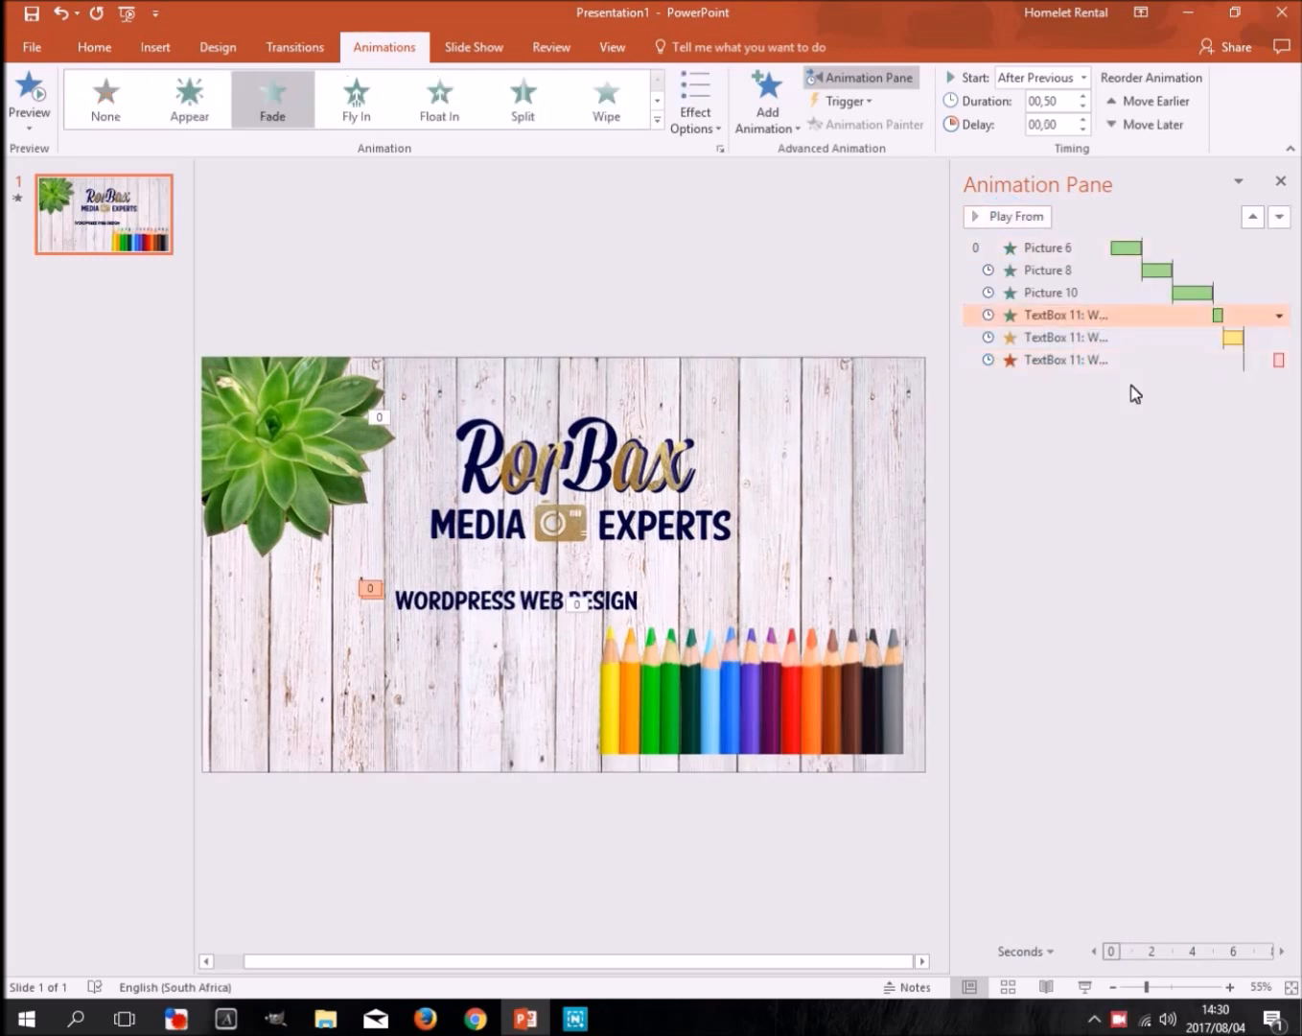
pyautogui.click(1025, 221)
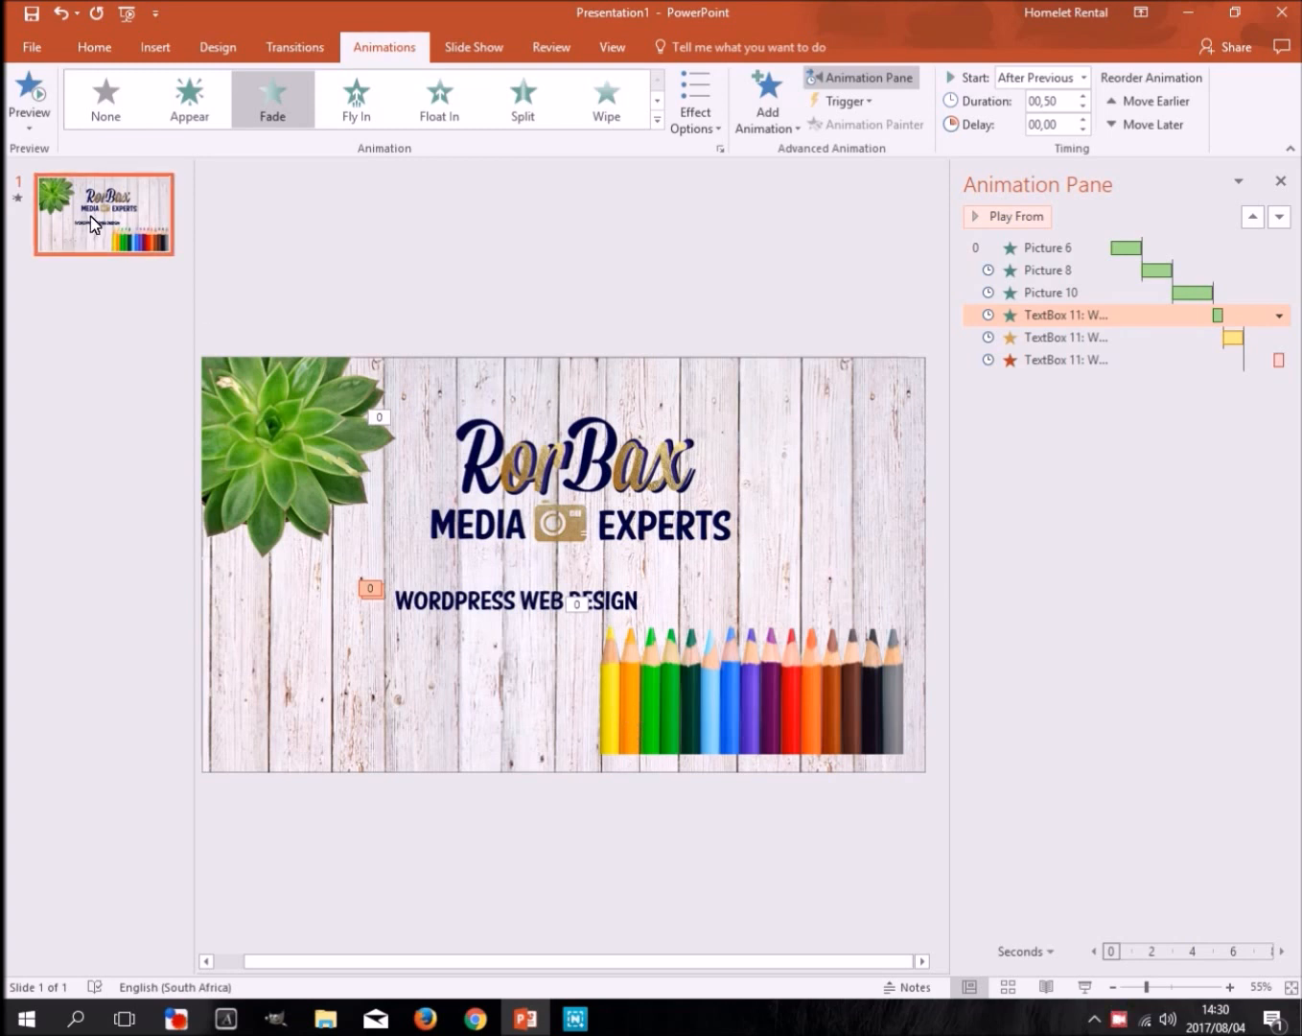
pyautogui.rightClick(123, 216)
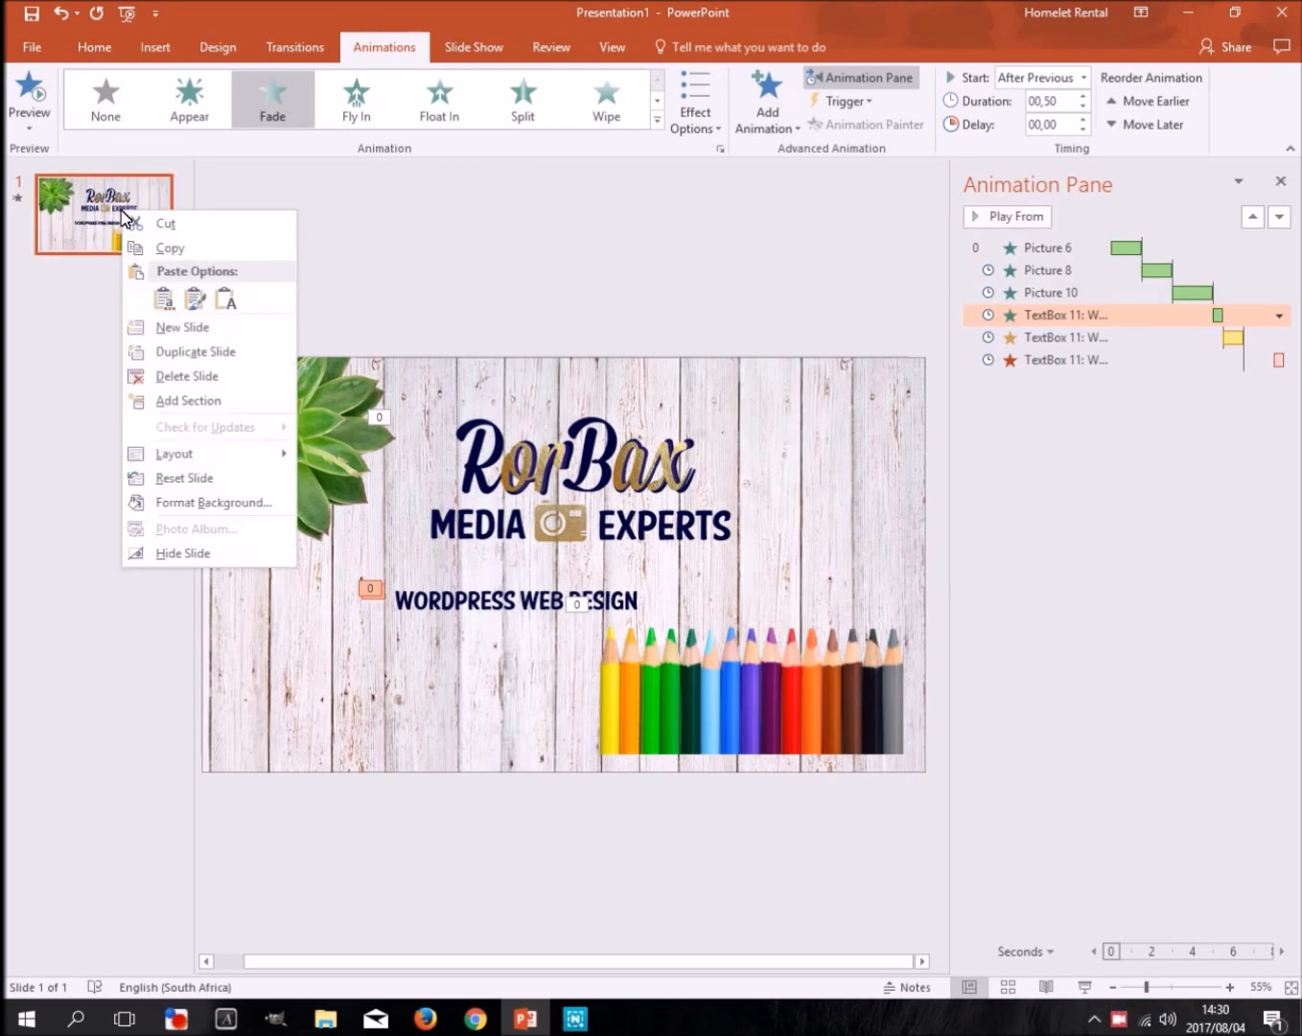
pyautogui.click(220, 359)
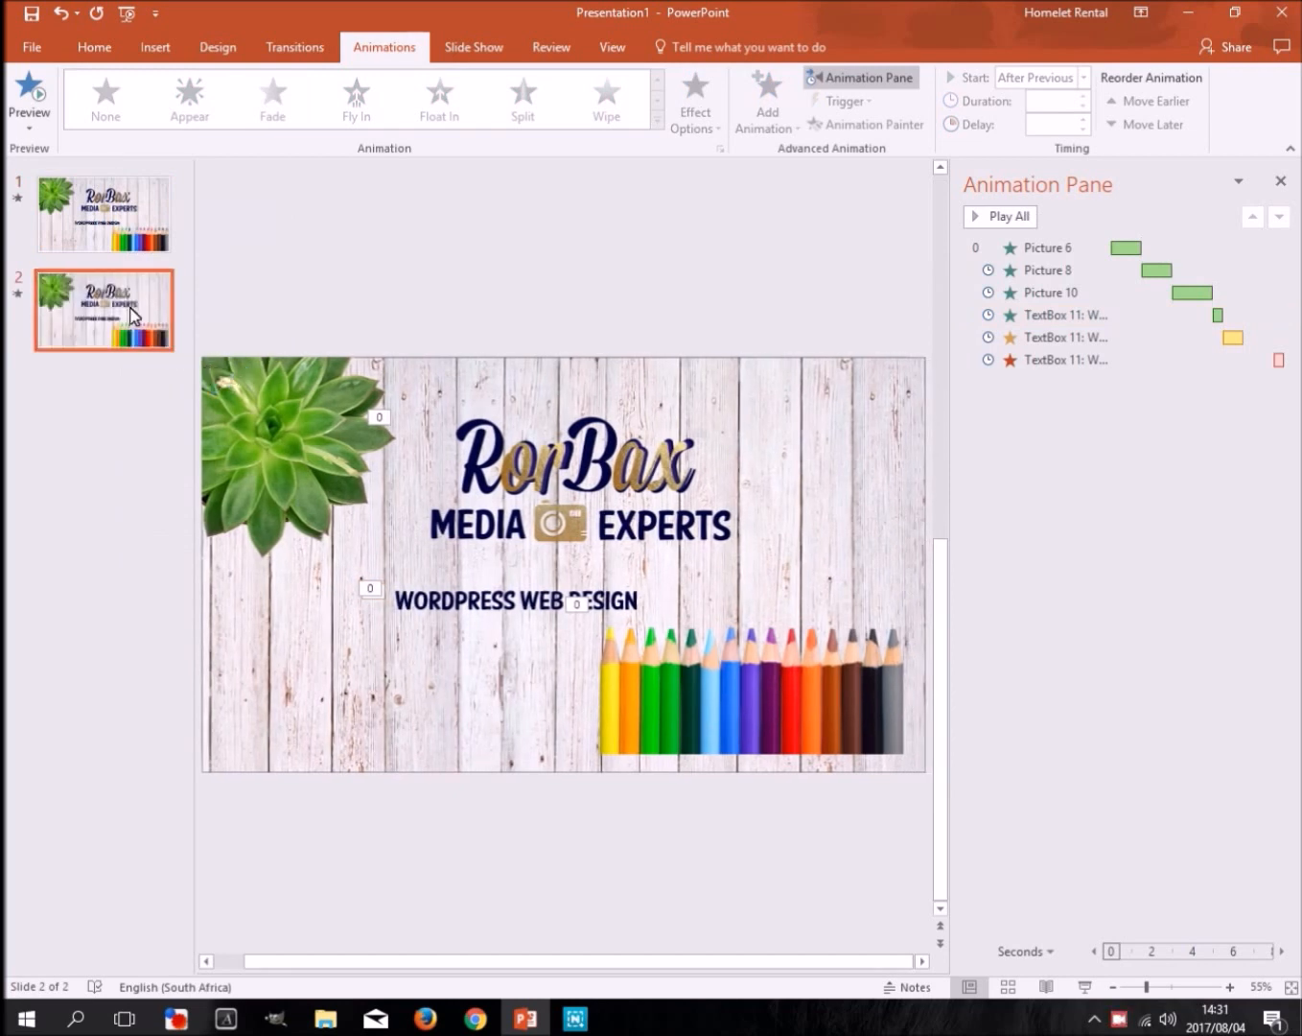
pyautogui.rightClick(123, 292)
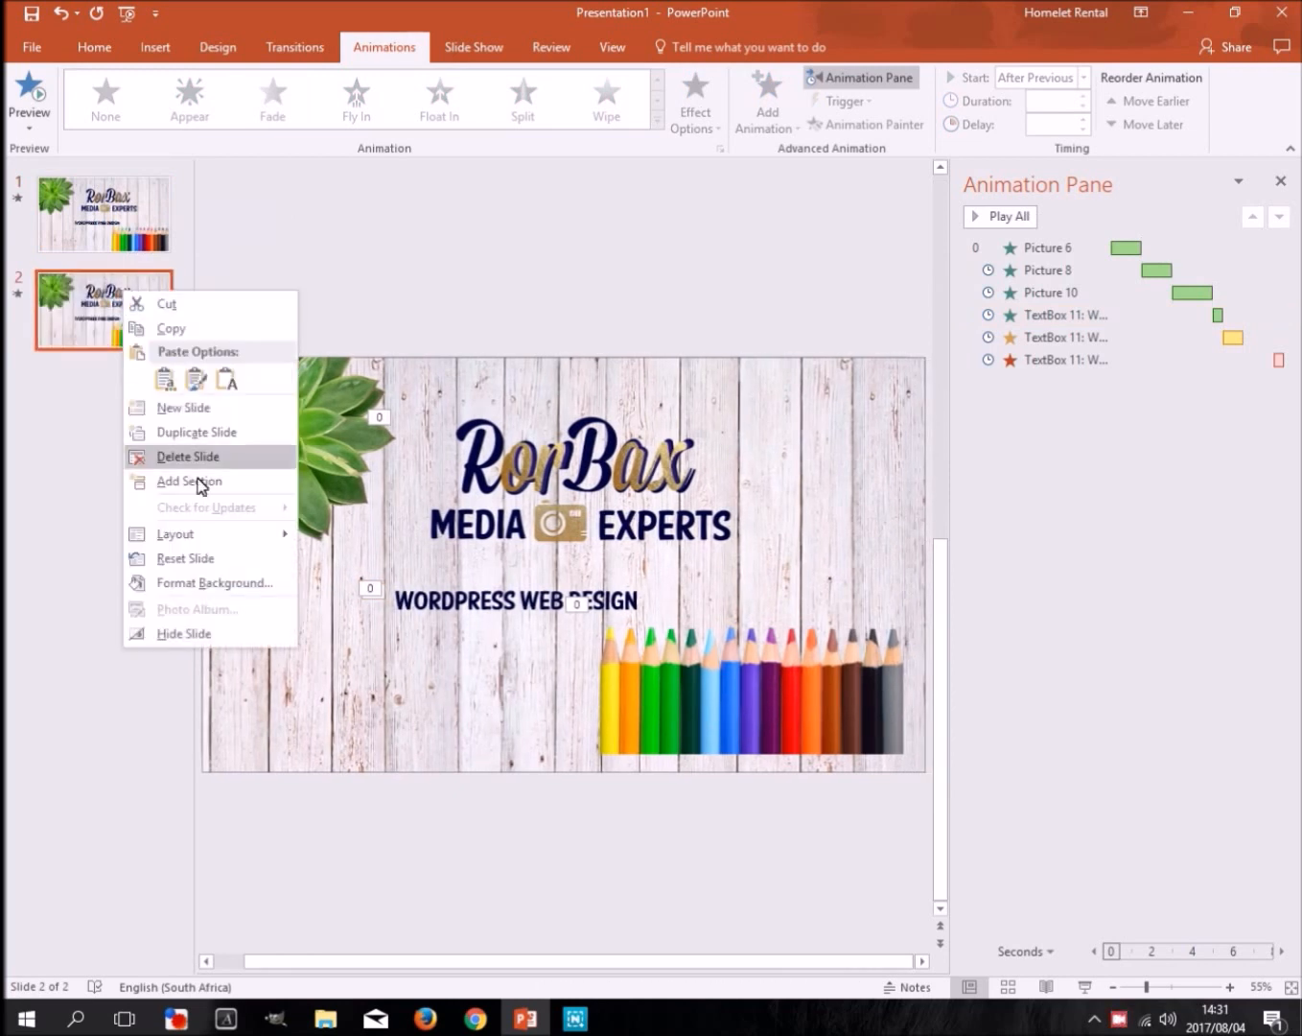
pyautogui.click(197, 457)
# Add a new slide after the finished first slide
pyautogui.rightClick(134, 221)
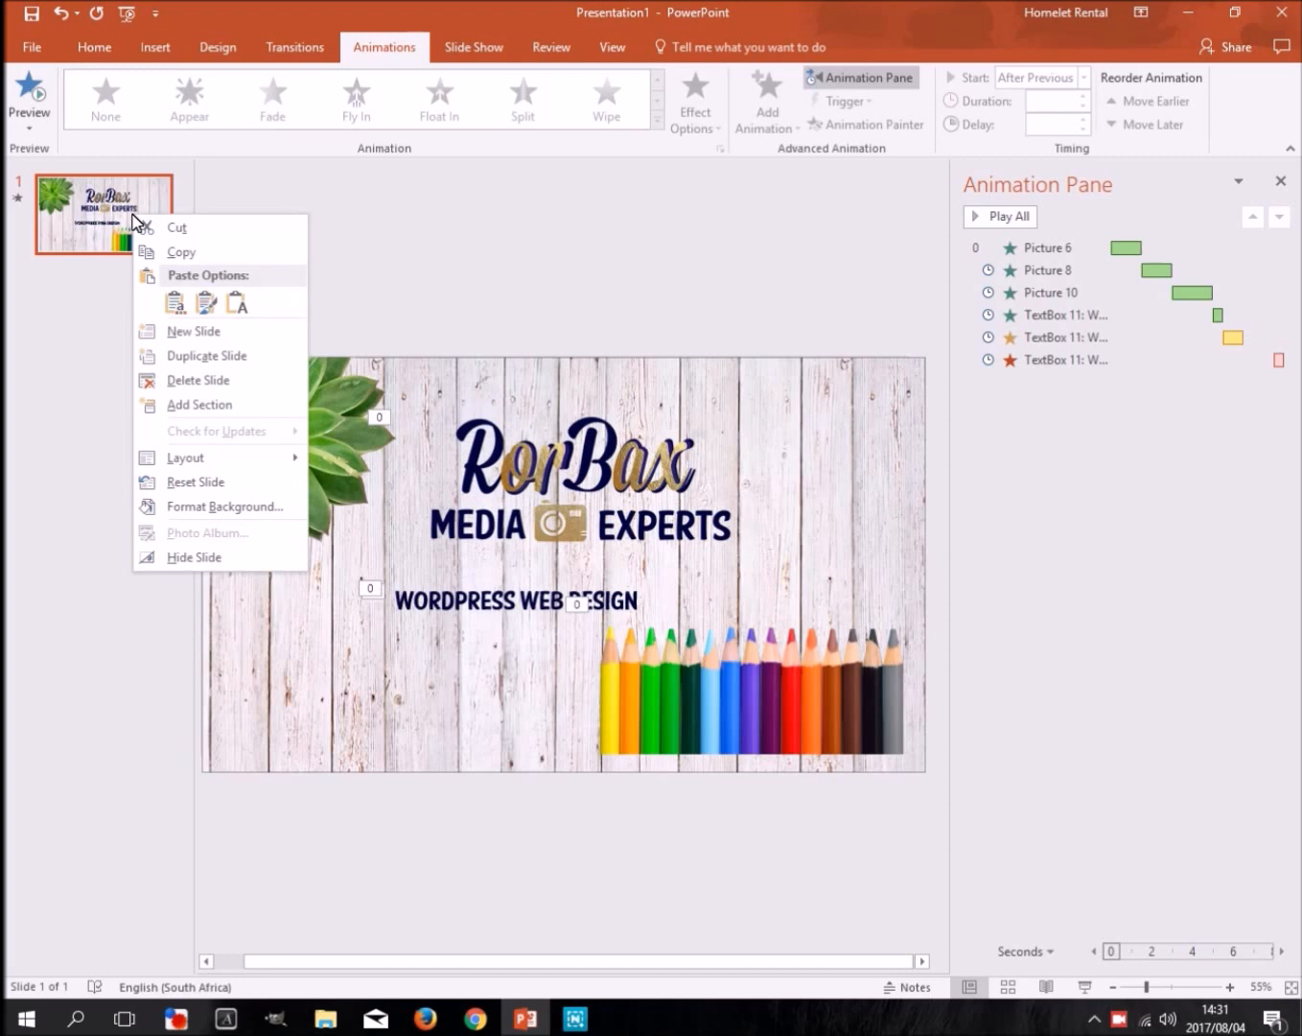
pyautogui.click(217, 333)
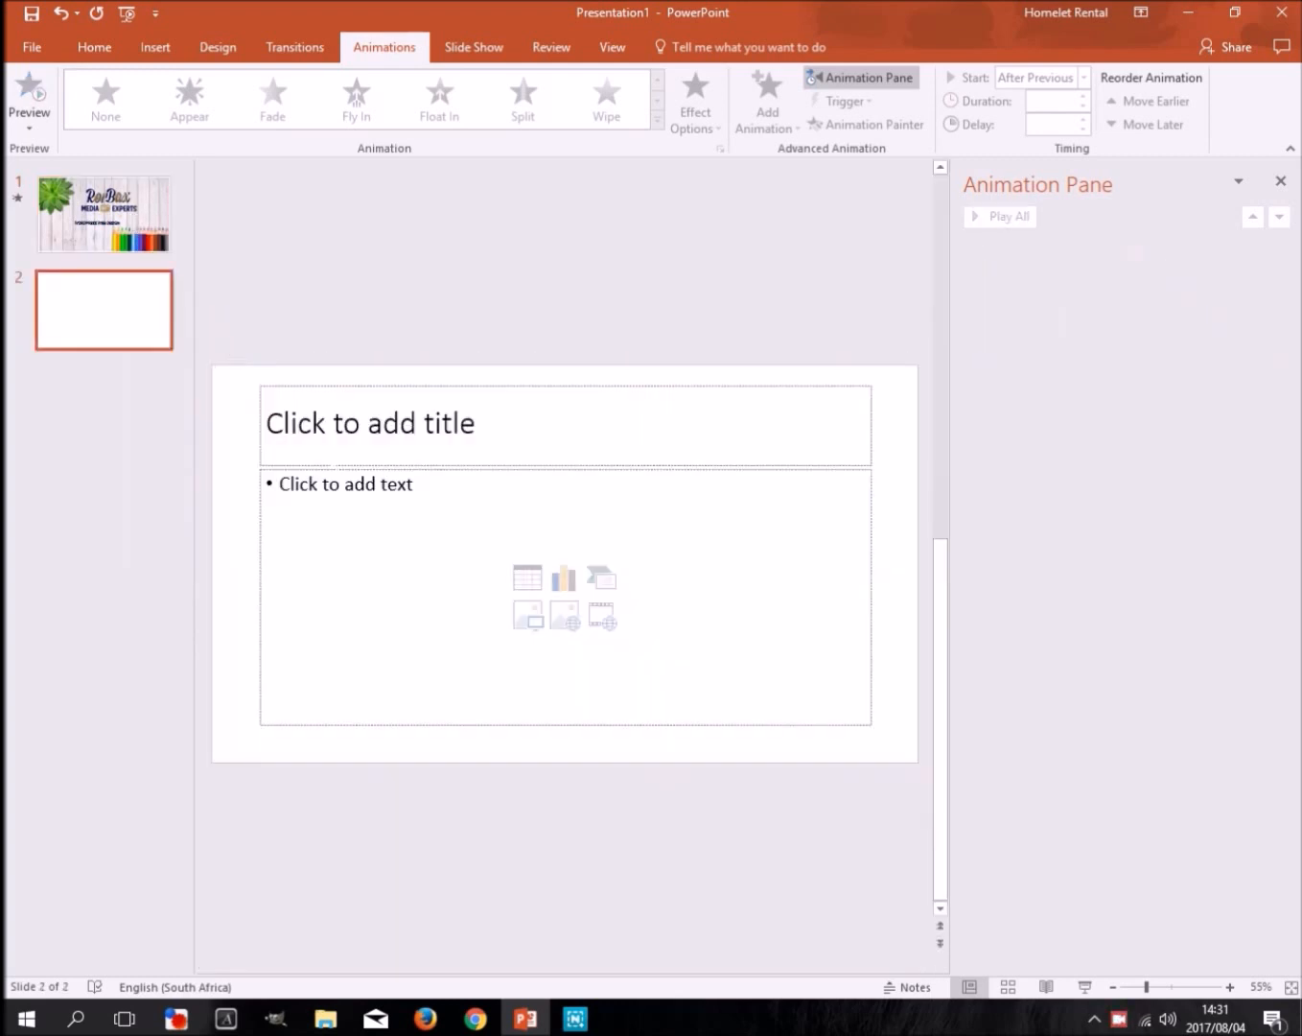
# Begin inserting a picture file from the PPP folder onto the new slide
pyautogui.click(155, 48)
pyautogui.click(131, 110)
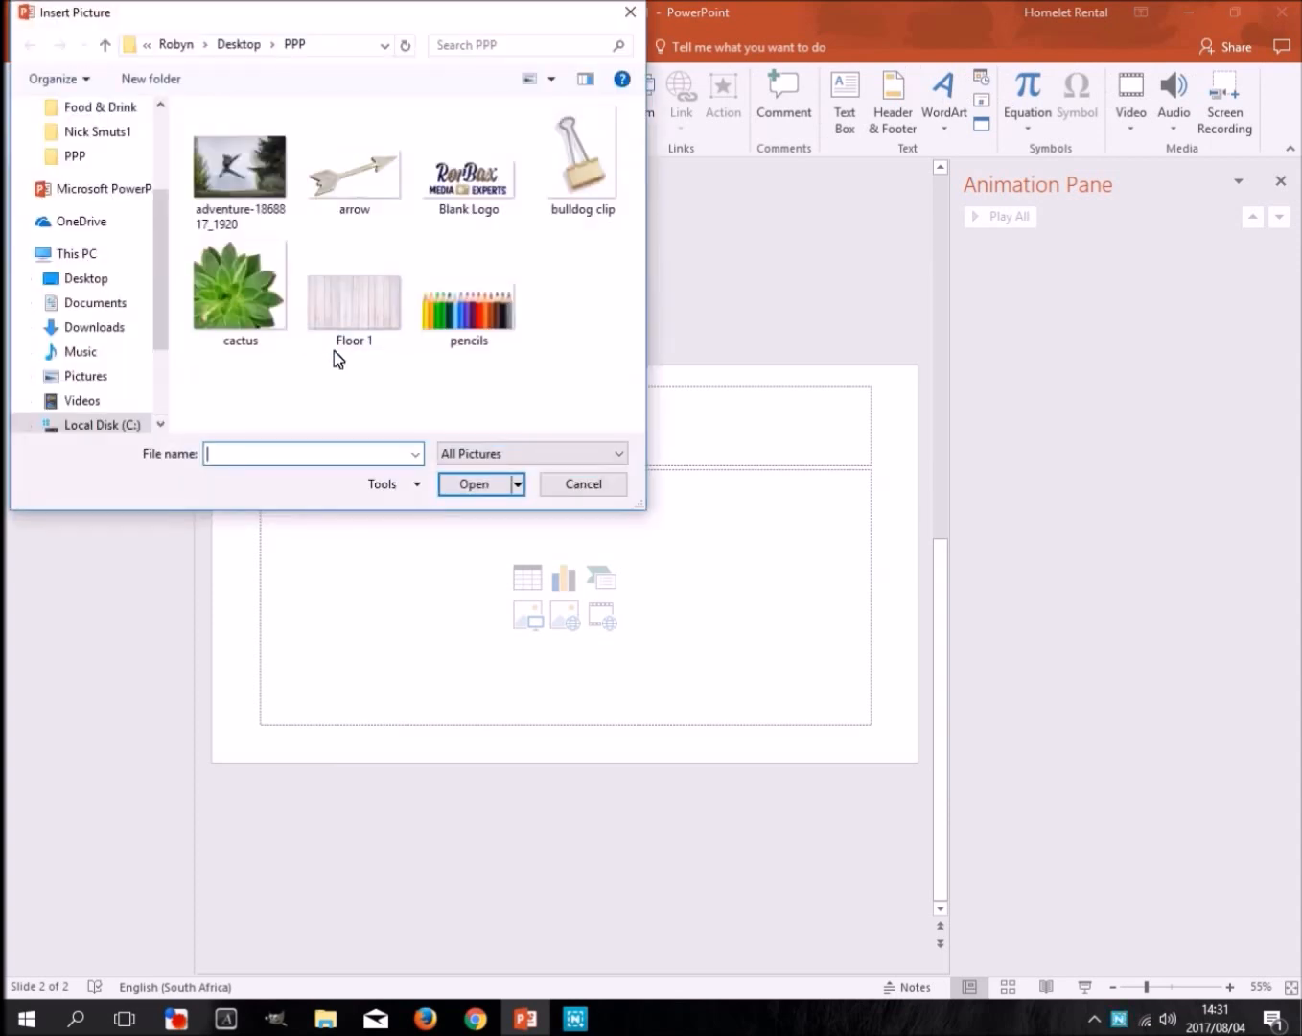